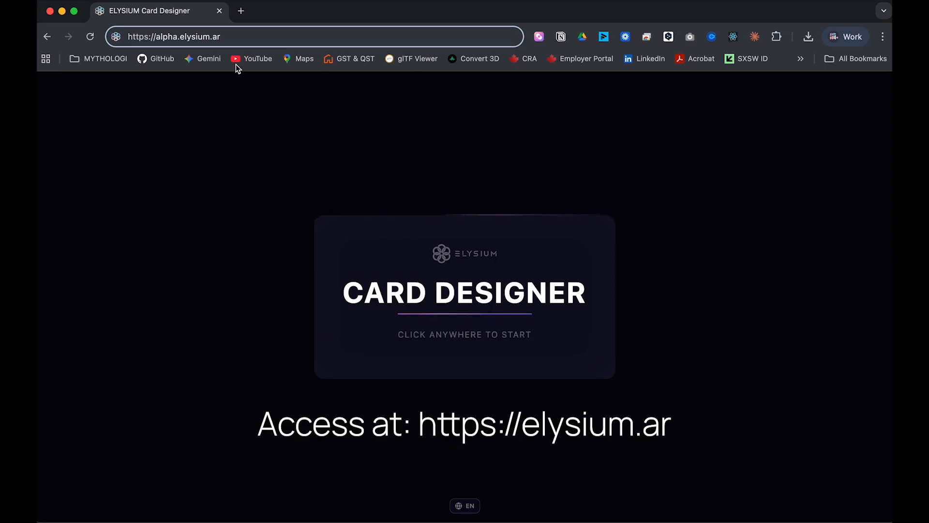
Launch the card designer from the splash screen and bring up the project options.
left_click_drag(242, 36, 117, 37)
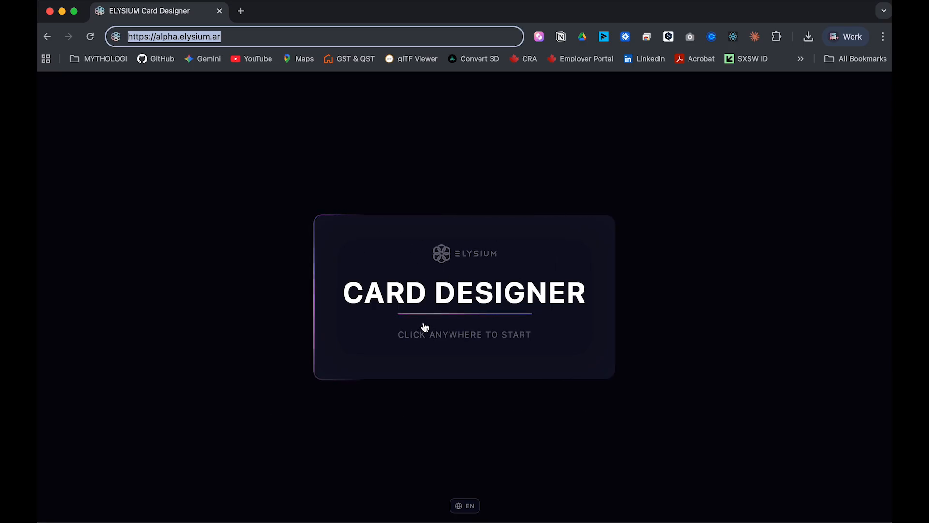
left_click(476, 316)
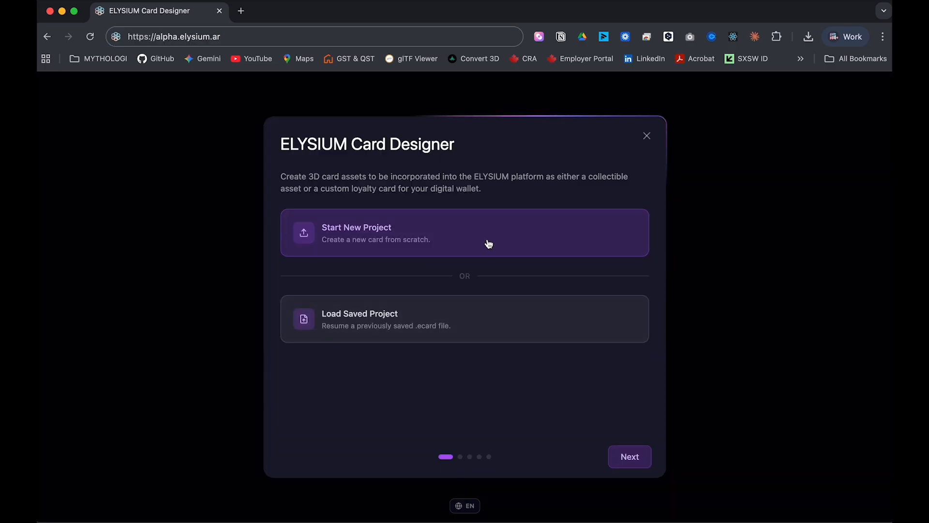
left_click(489, 244)
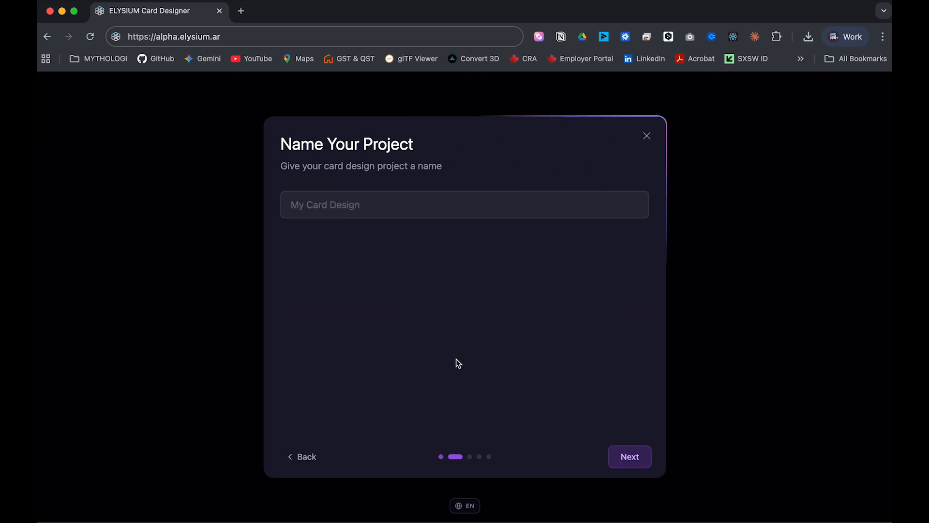
left_click(297, 453)
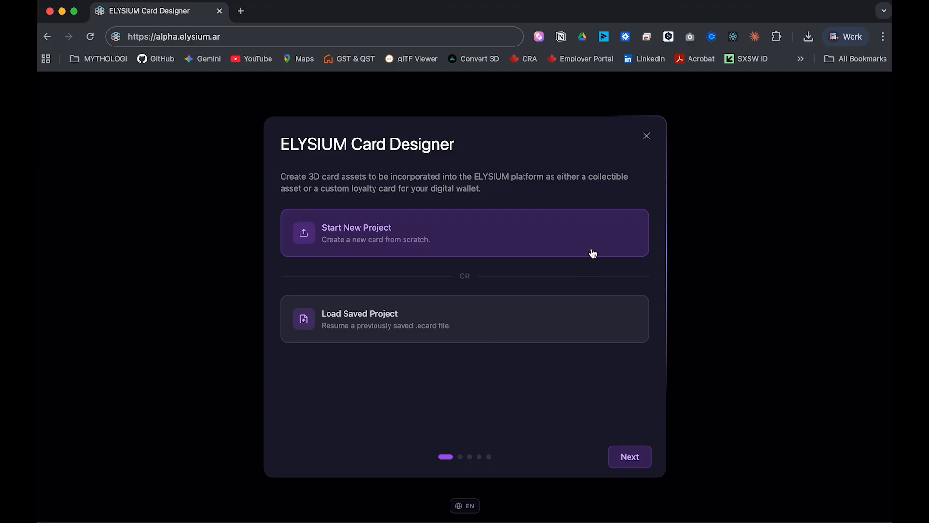
Start a new project named 'PROJE' and continue to the card-type step.
left_click(553, 233)
left_click(531, 211)
type("PROJECT Card")
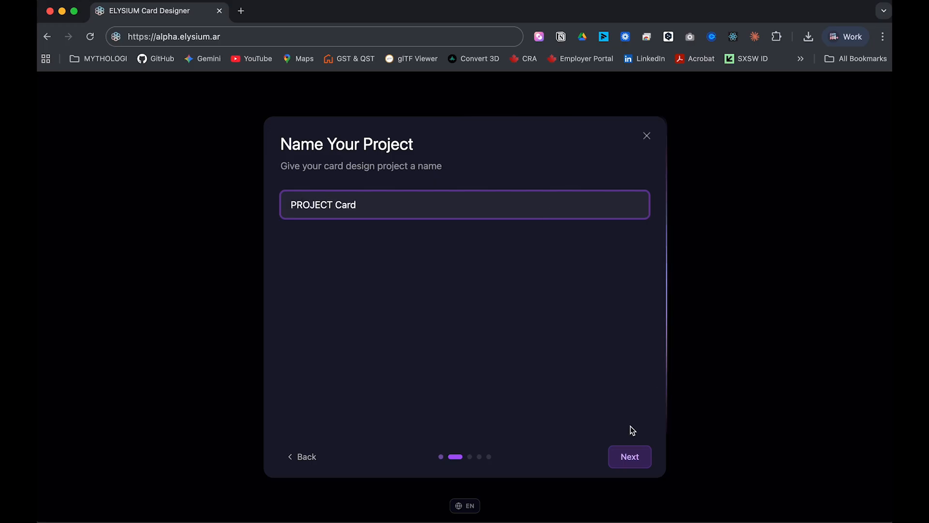
left_click(629, 455)
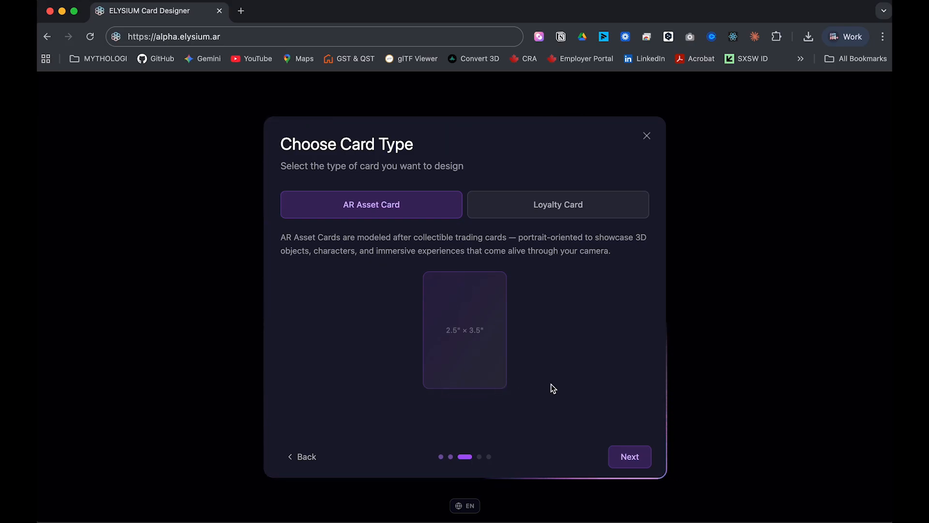
Create a landscape Loyalty Card titled CARD 01, 3.375" × 2.125" at 300 DPI.
left_click(589, 219)
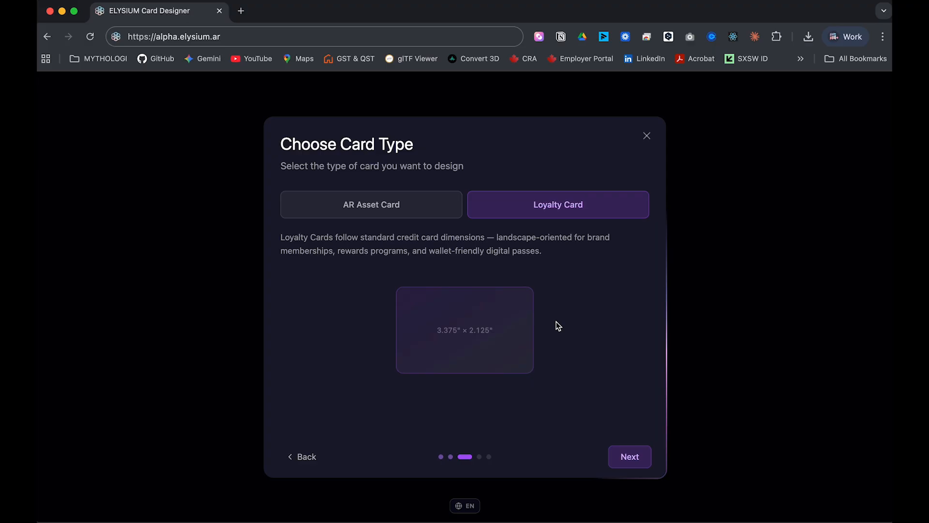
left_click(629, 456)
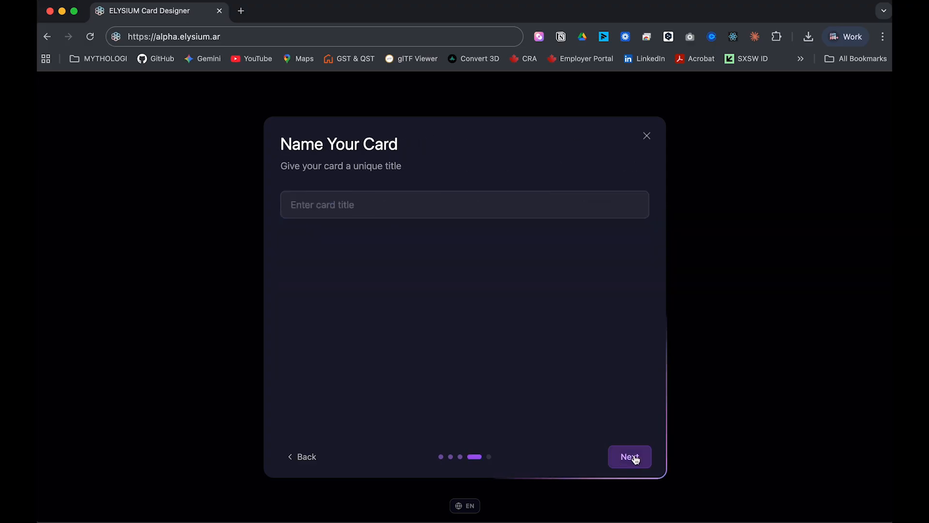
left_click(490, 203)
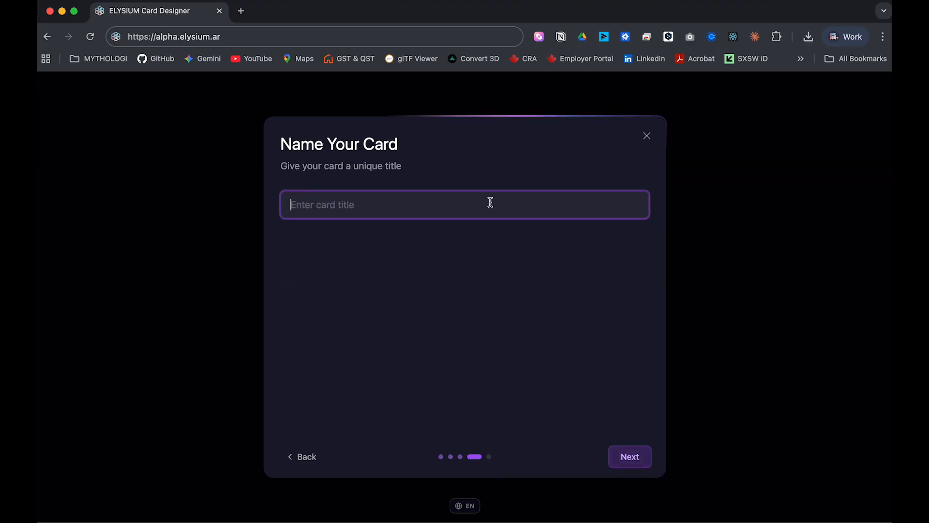
type("CARD 01")
left_click(630, 456)
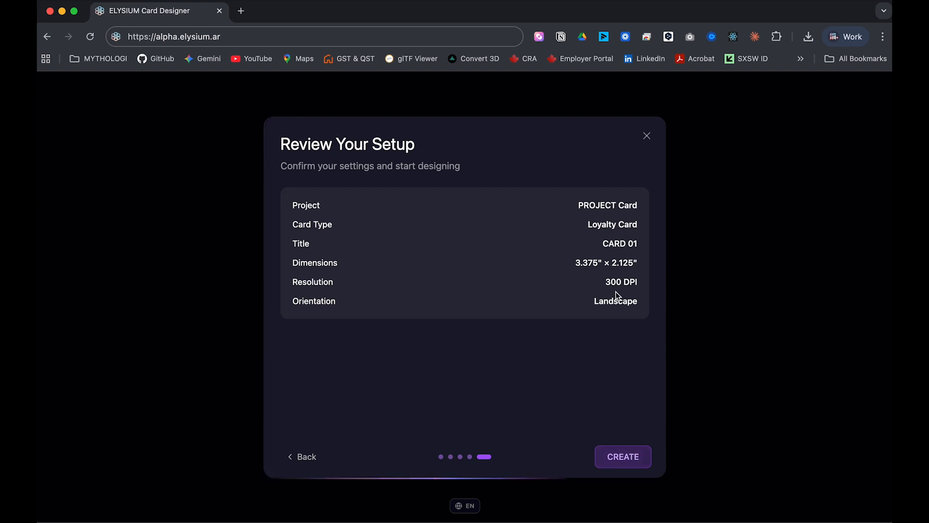
left_click(629, 460)
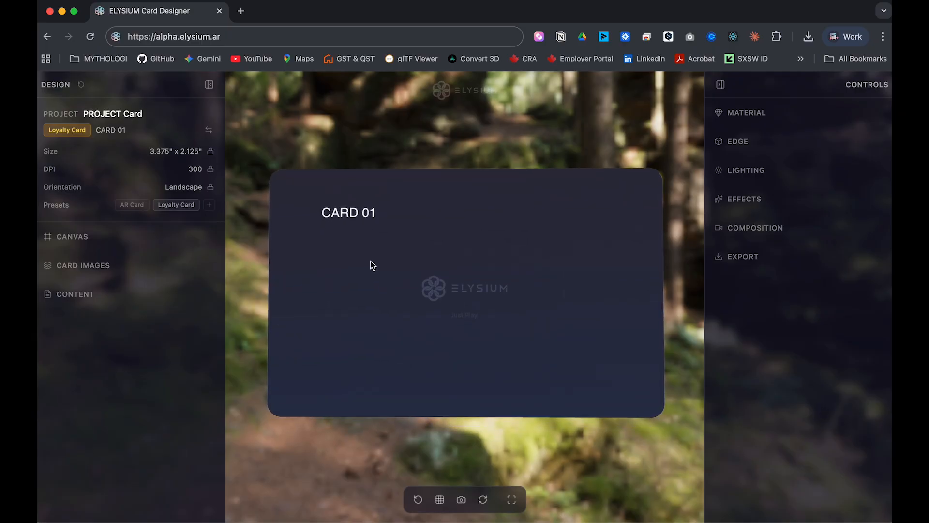
Hide both side panels and expand the CARD 01 3D preview to fill the window.
left_click_drag(458, 282, 433, 303)
left_click(209, 85)
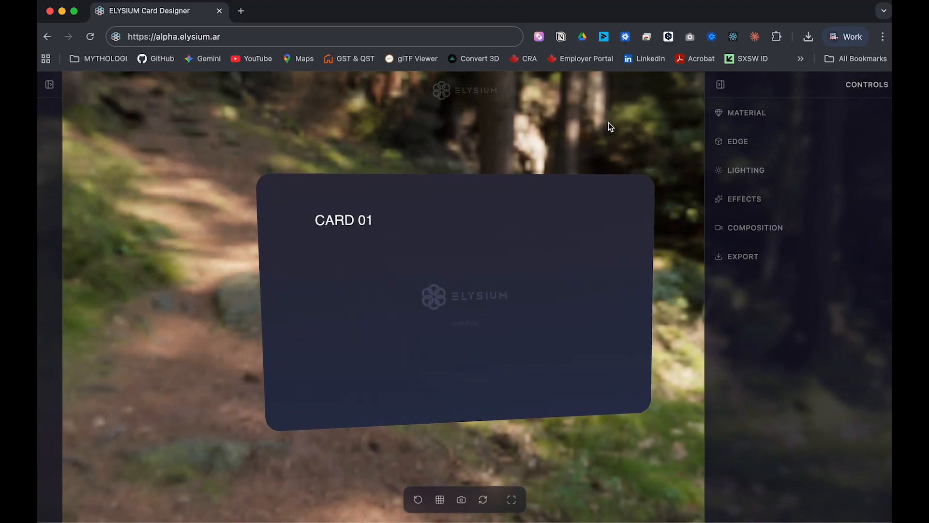
left_click(721, 85)
mouse_move(385, 263)
left_mouse_down()
mouse_move(500, 263)
mouse_move(491, 309)
mouse_move(376, 256)
left_mouse_up()
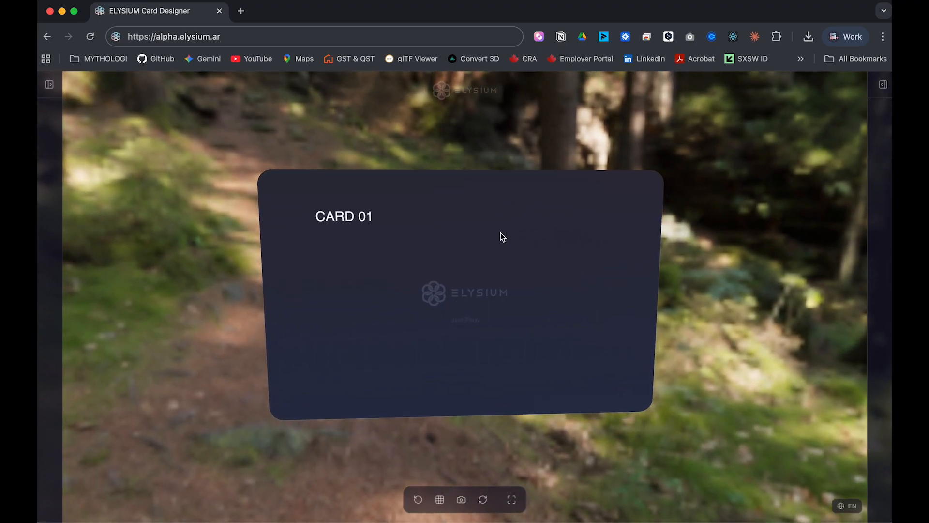
left_click(511, 499)
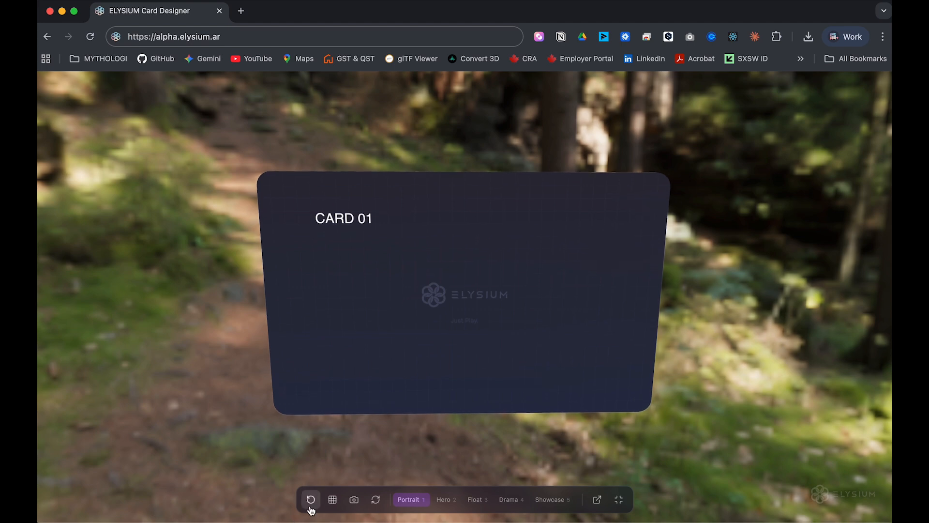
Try the Hero, Float, Drama and Showcase camera presets, then flip the card and back.
left_click_drag(342, 433, 456, 427)
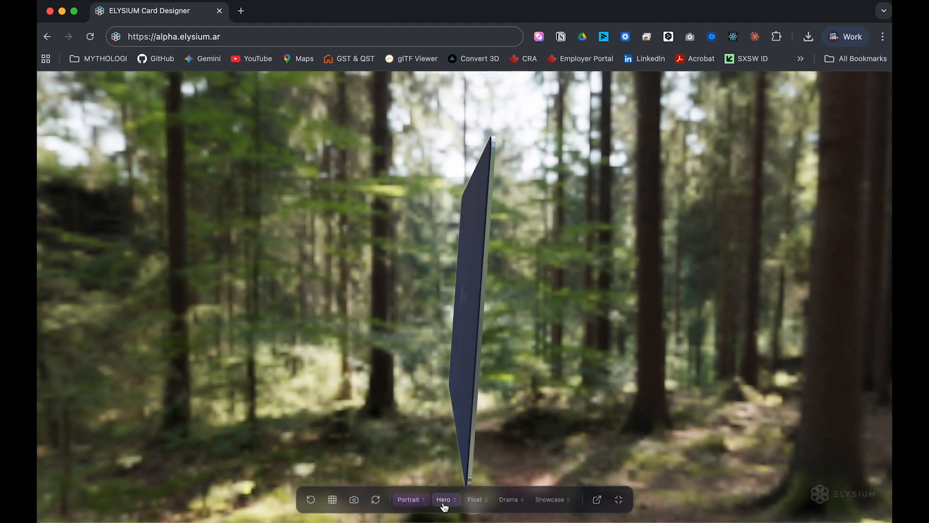
left_click(443, 499)
left_click(476, 501)
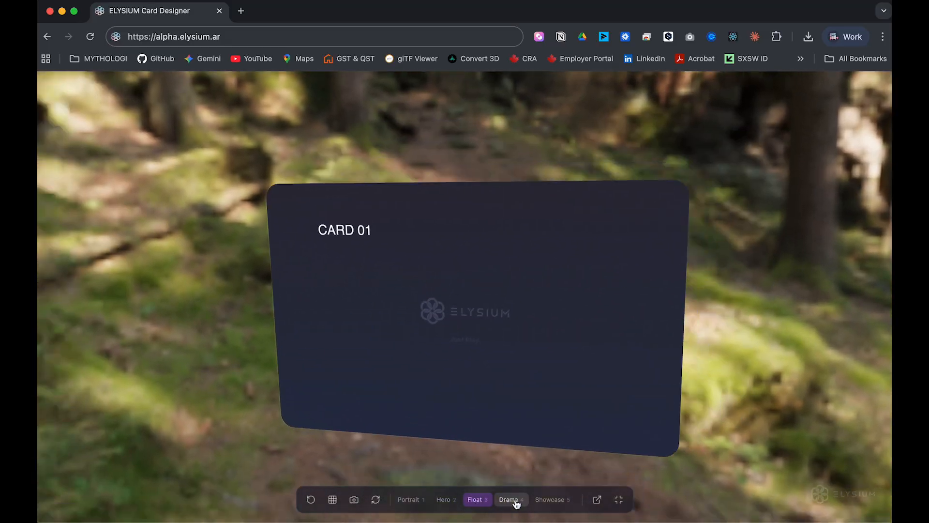
left_click(514, 501)
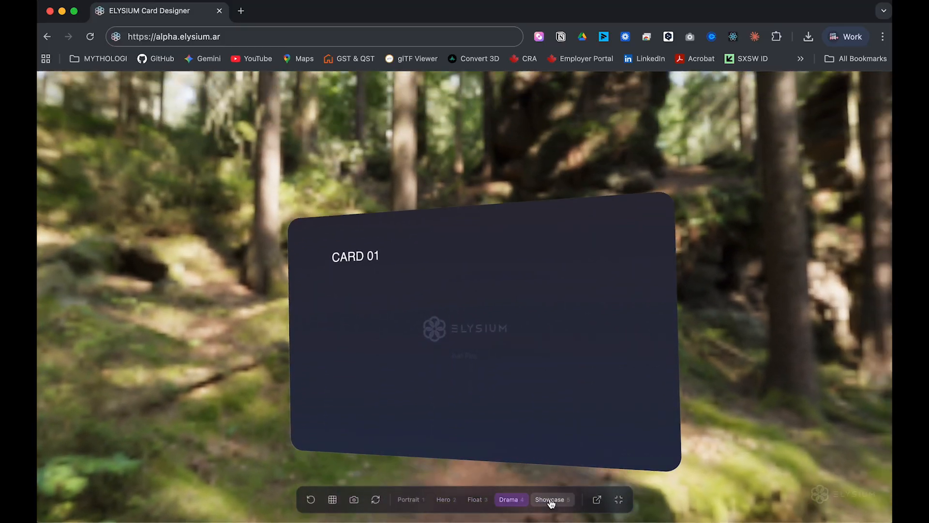
left_click(550, 501)
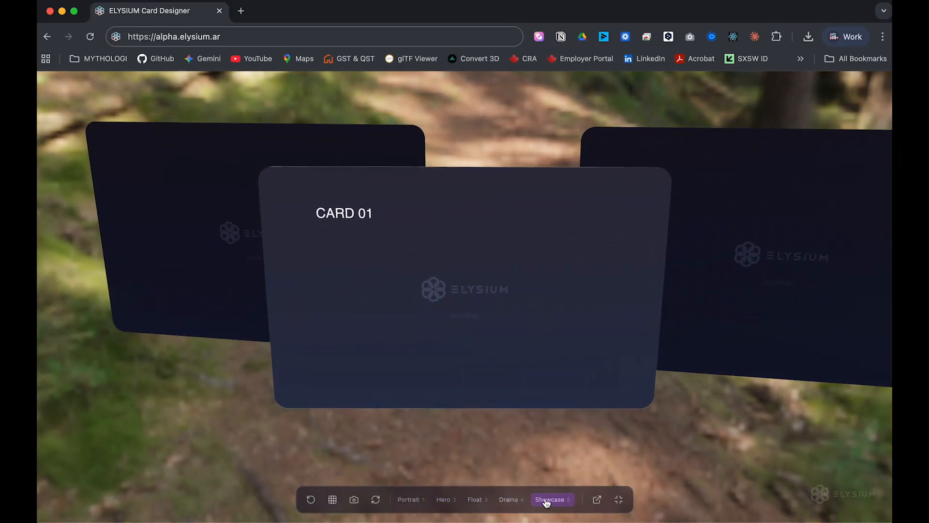
left_click(351, 273)
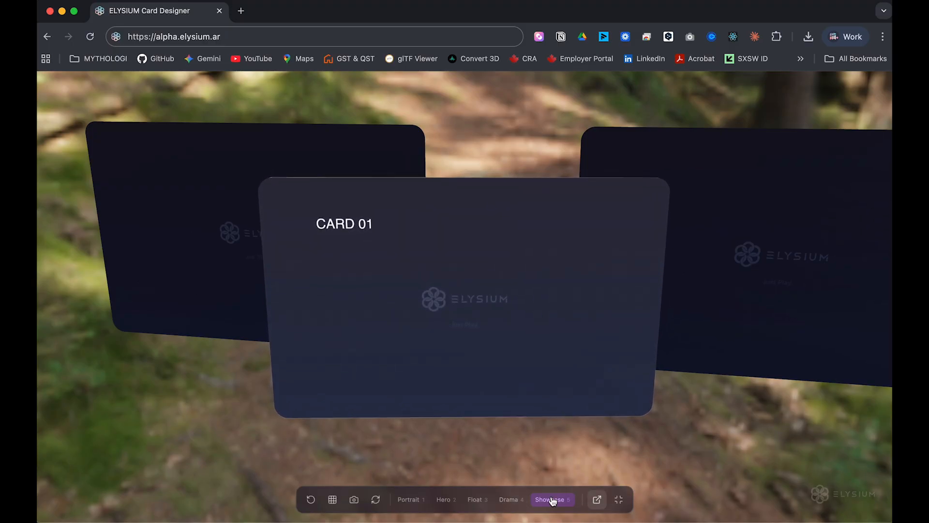
left_click(376, 500)
left_click(377, 500)
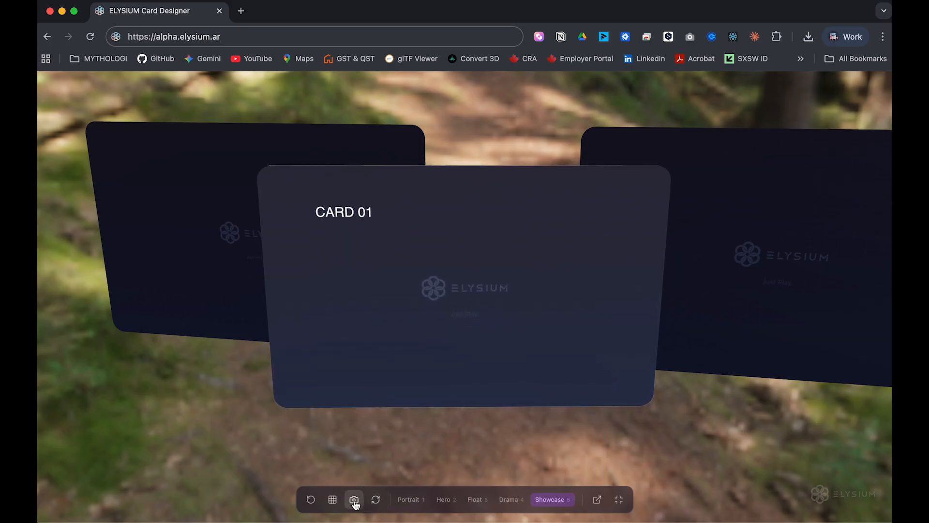
Save a PNG screenshot of the 3D scene and reset the view to the front angle.
left_click(354, 500)
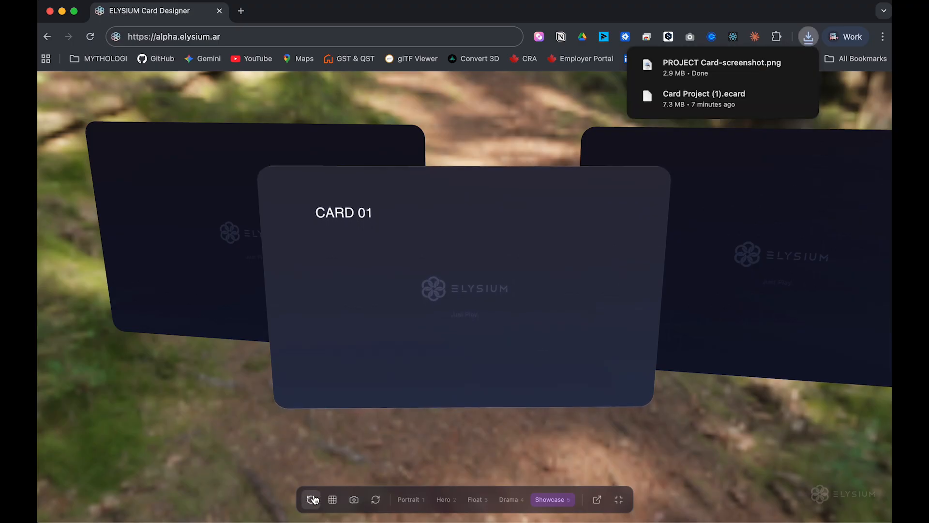
left_click(289, 376)
left_click_drag(289, 374, 451, 333)
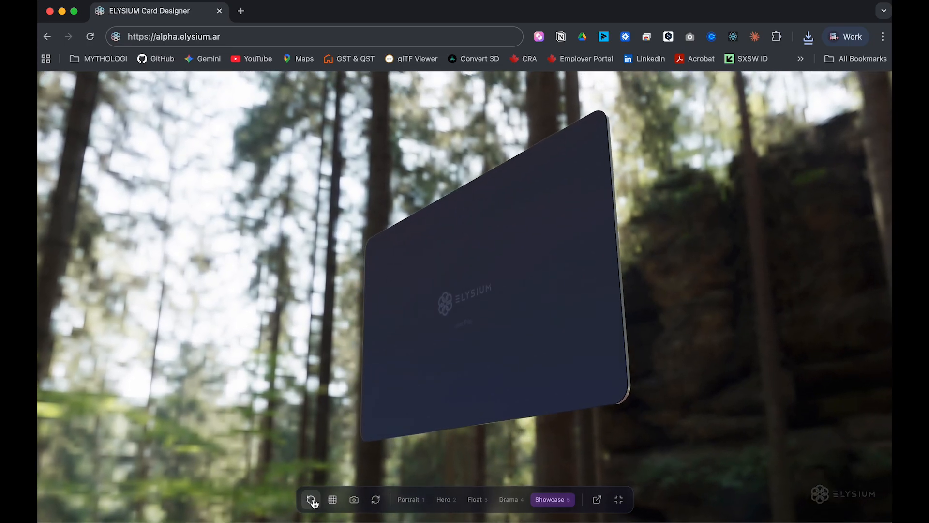
left_click(312, 501)
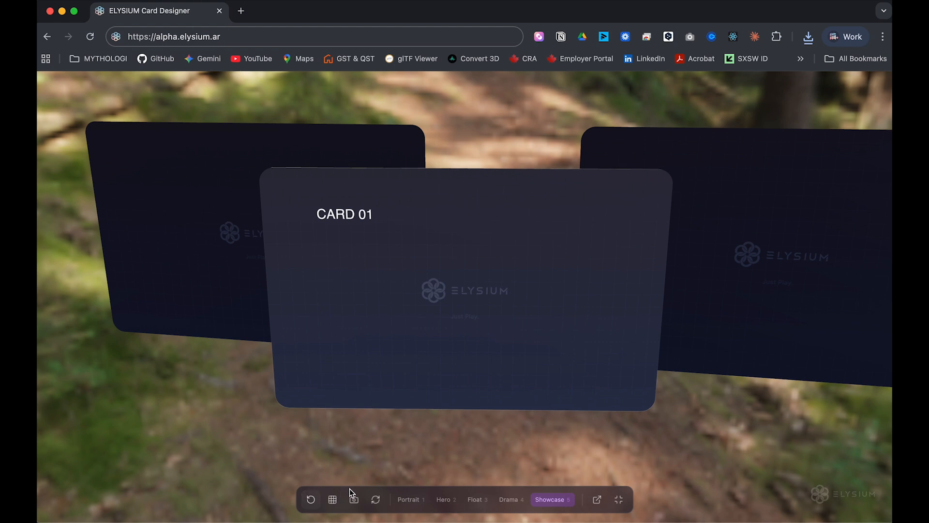
Copy the card's share link and open it in a new browser tab.
left_click(599, 502)
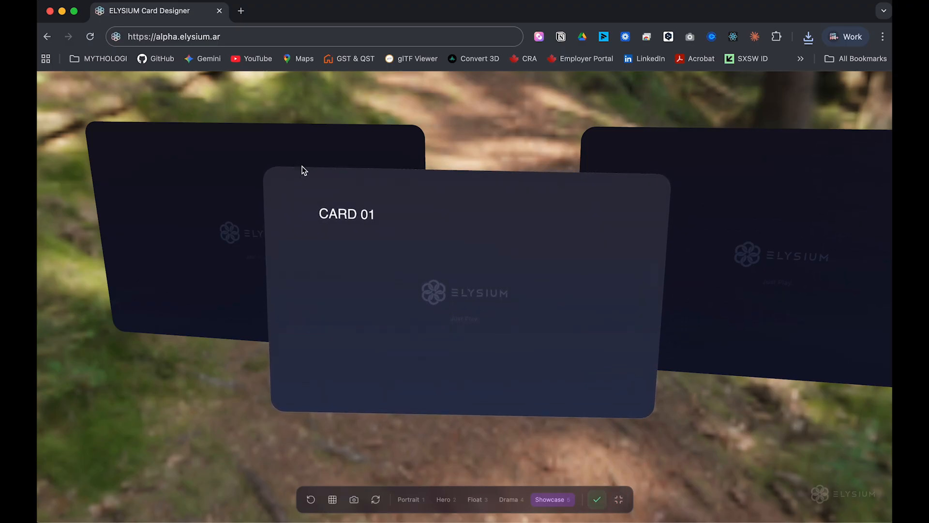
left_click(241, 11)
key("super+v")
key("Return")
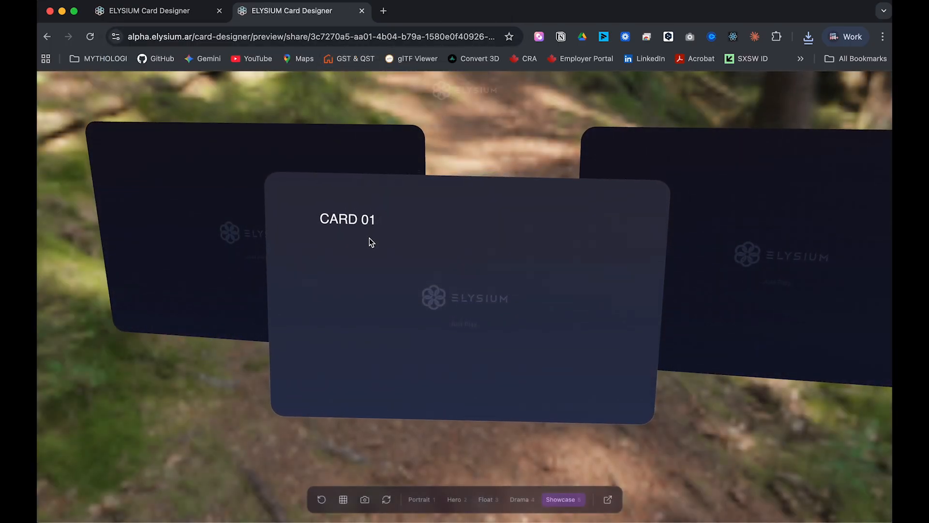
Close the share preview tab and orbit around CARD 01 in the Showcase layout.
left_click(362, 11)
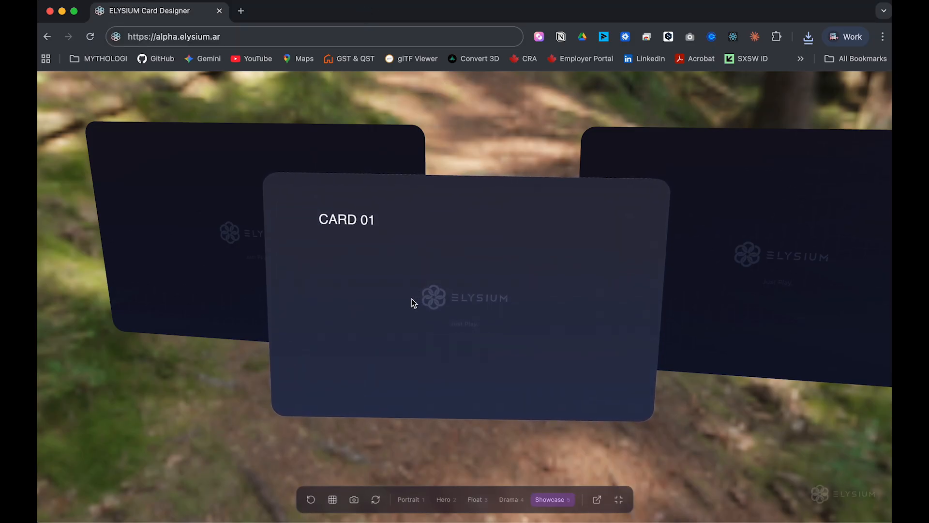
left_click_drag(377, 350, 432, 366)
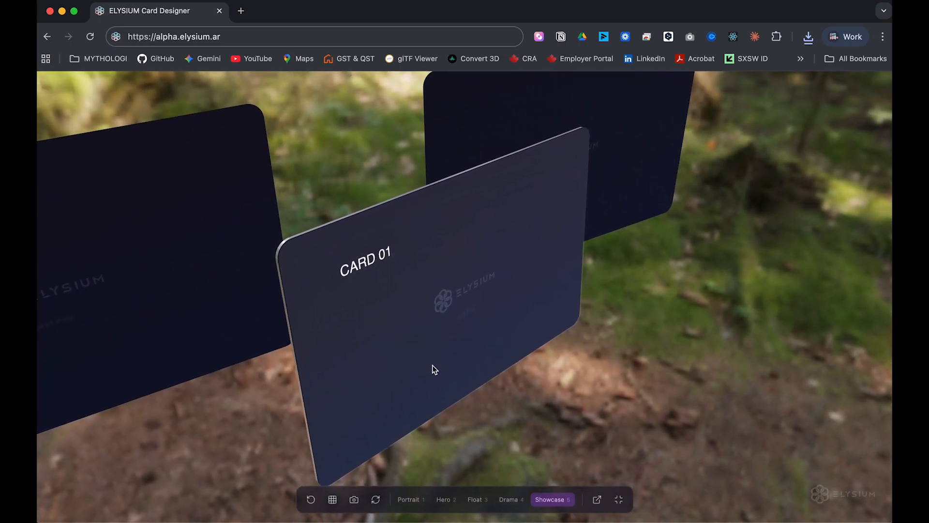
left_click_drag(432, 367, 366, 369)
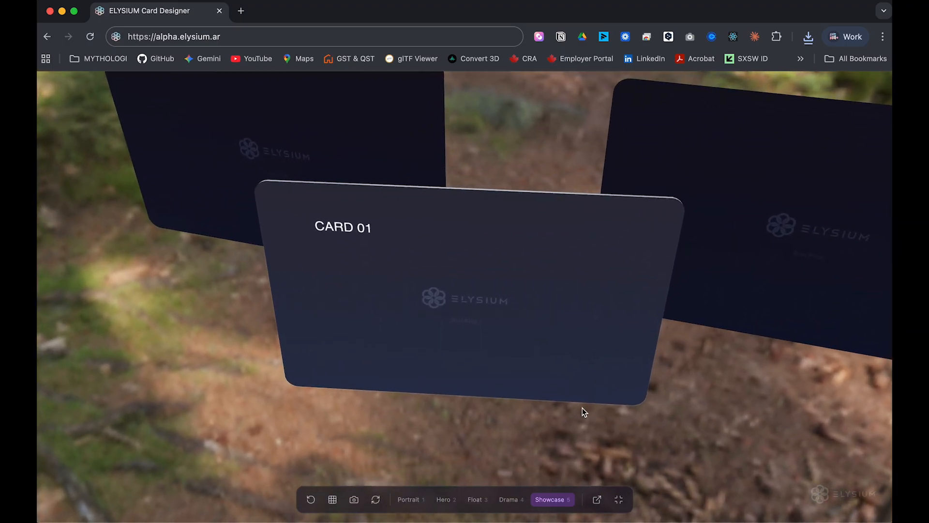
left_click_drag(464, 374, 483, 362)
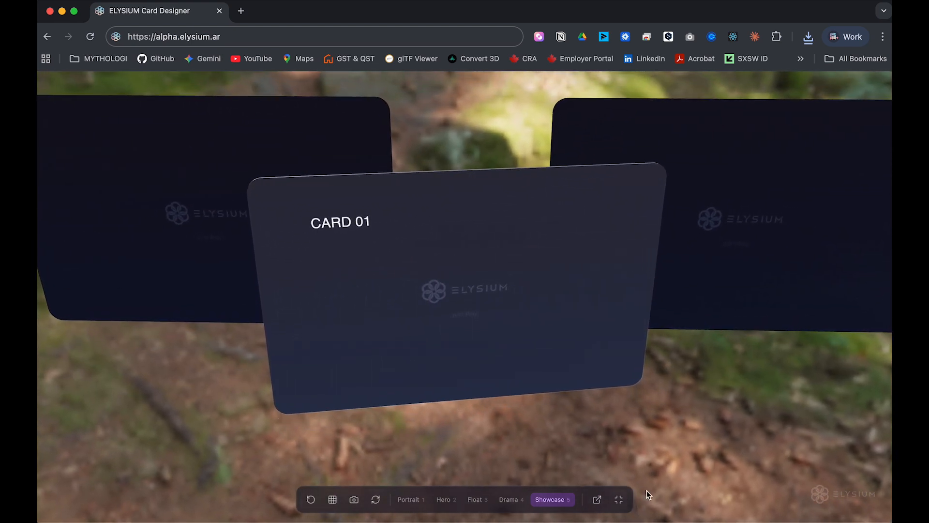
mouse_move(453, 315)
left_mouse_down()
mouse_move(461, 251)
mouse_move(484, 332)
mouse_move(455, 319)
left_mouse_up()
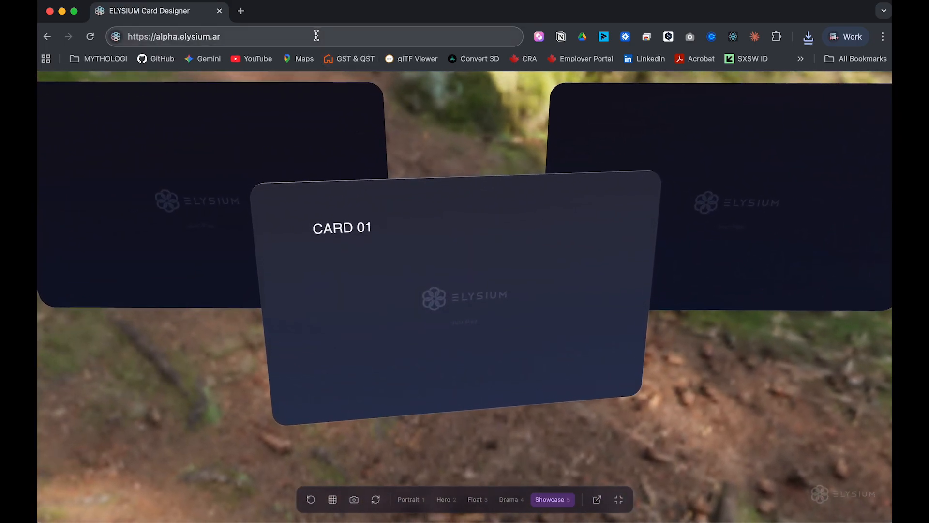
Exit fullscreen and reopen the Design and Controls side panels.
left_click(620, 506)
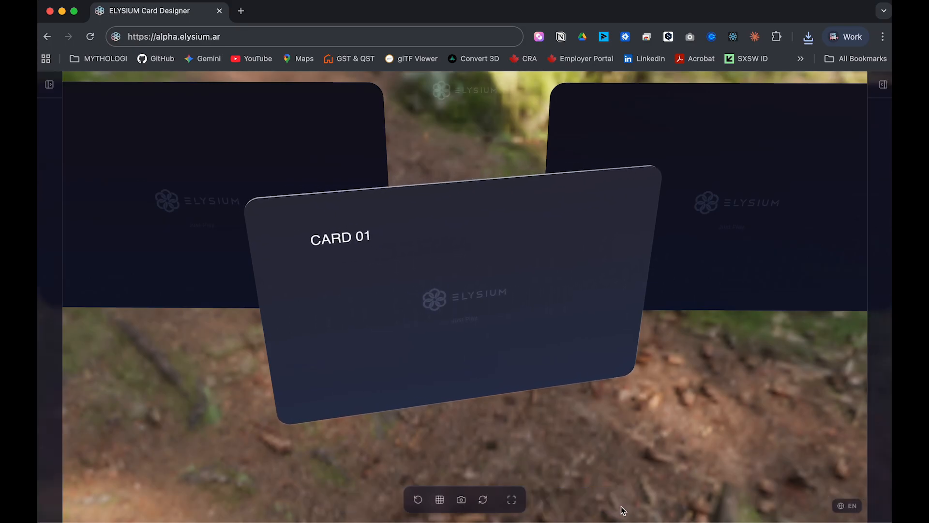
left_click(51, 85)
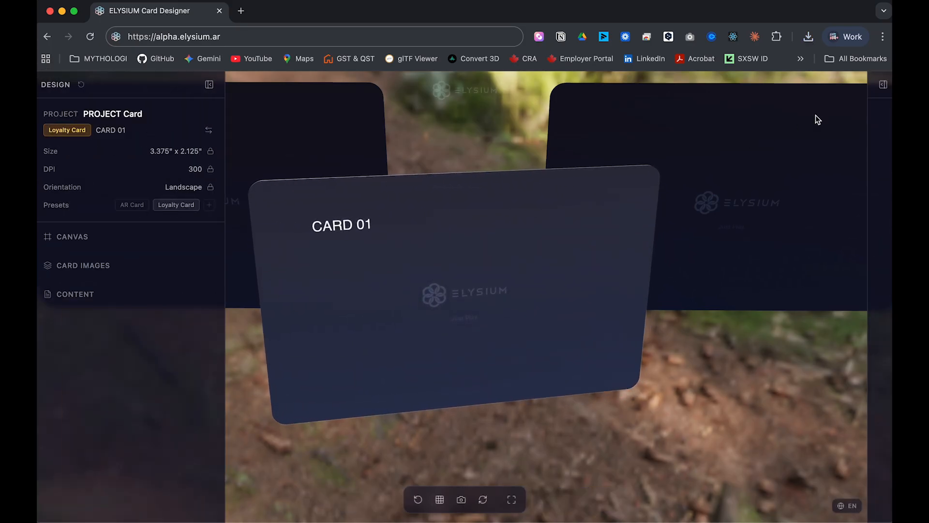
left_click(881, 86)
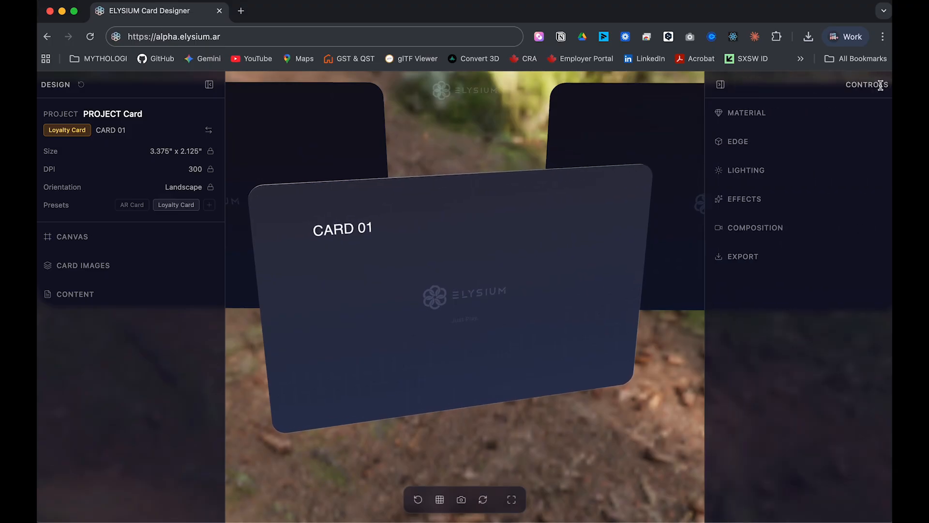
Switch CARD 01 to the portrait 2.5" × 3.5" AR Card preset and show the canvas options.
left_click(109, 114)
left_click(125, 138)
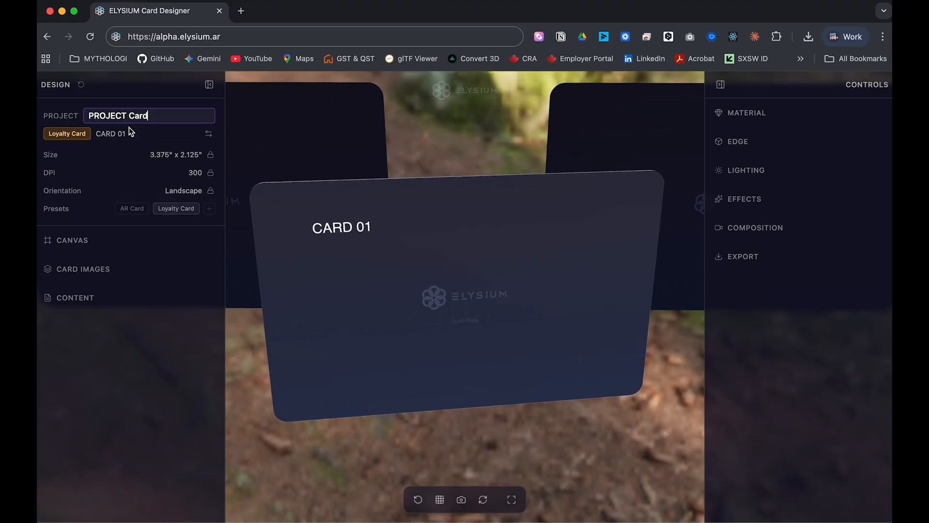
left_click(209, 151)
left_click(211, 151)
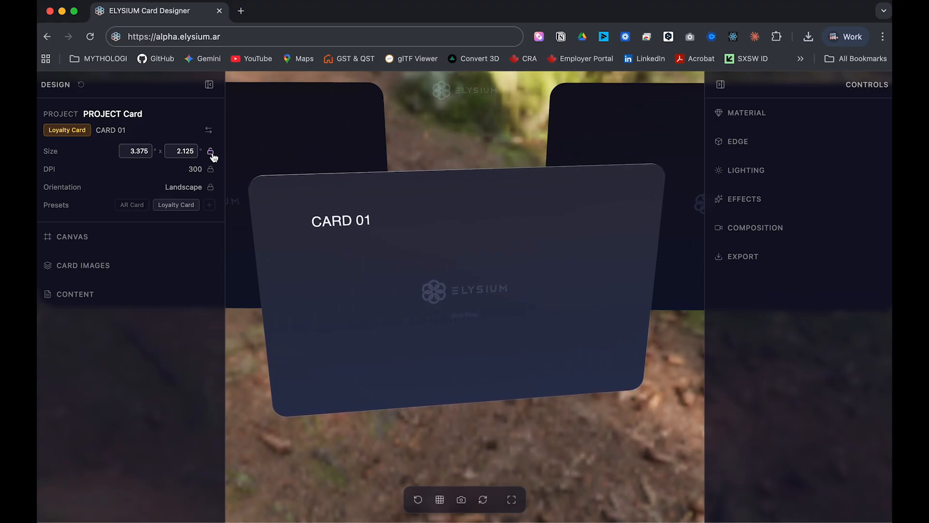
left_click(212, 153)
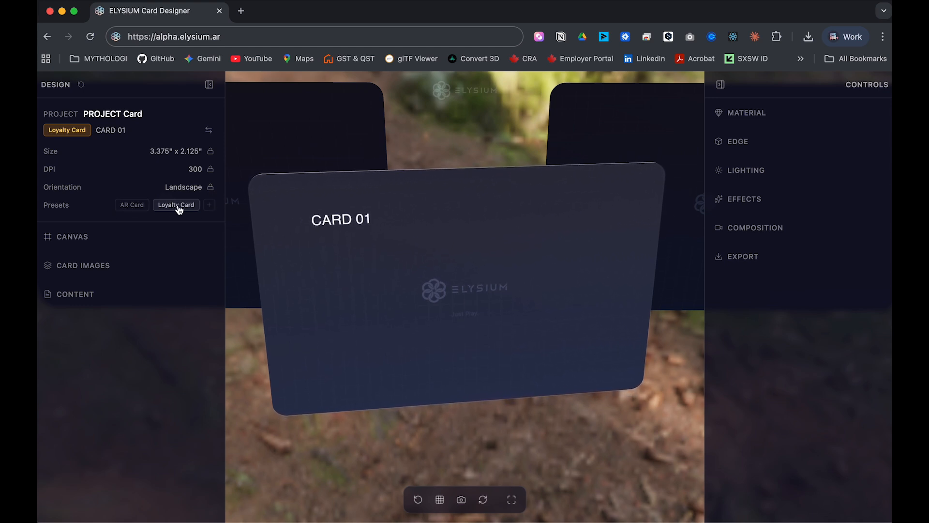
left_click(209, 132)
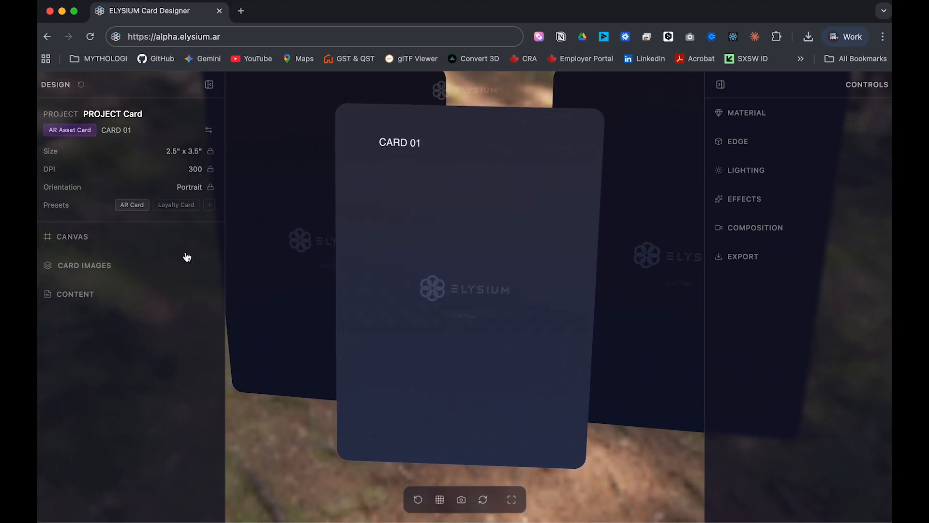
left_click(73, 238)
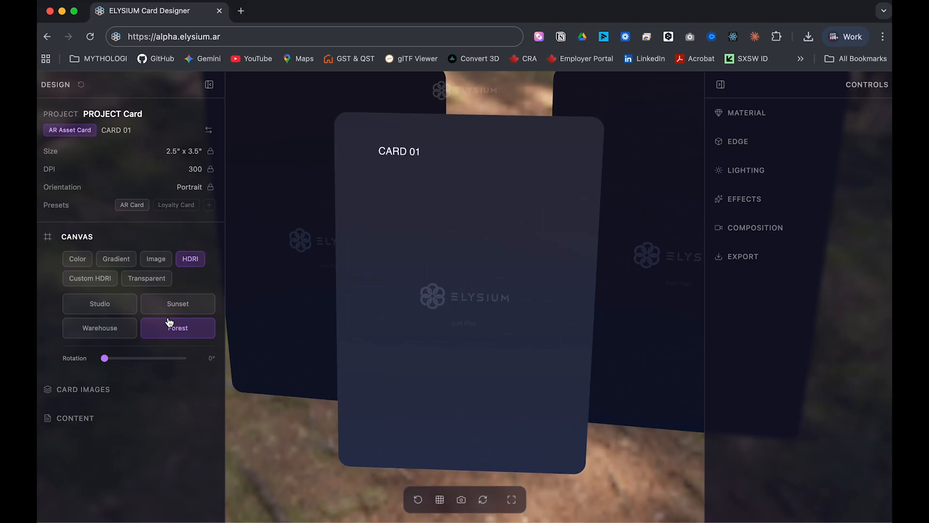
Set the environment backdrop to Sunset and rotate it around the scene.
left_click_drag(331, 358, 342, 340)
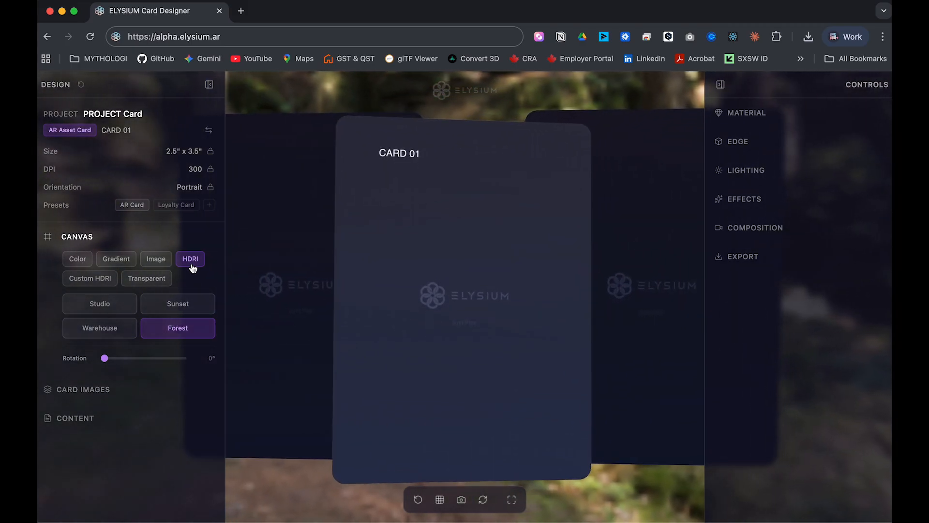
left_click(178, 304)
left_click_drag(427, 305, 410, 317)
mouse_move(109, 361)
left_mouse_down()
mouse_move(129, 357)
mouse_move(102, 362)
left_mouse_up()
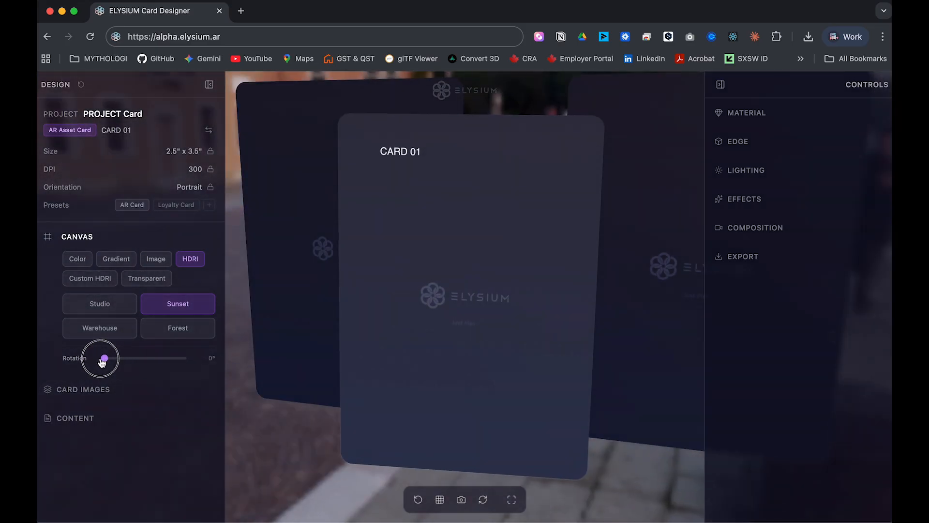
Switch the background to a gradient running from pink to dark purple.
left_click(116, 259)
left_click_drag(539, 315, 554, 271)
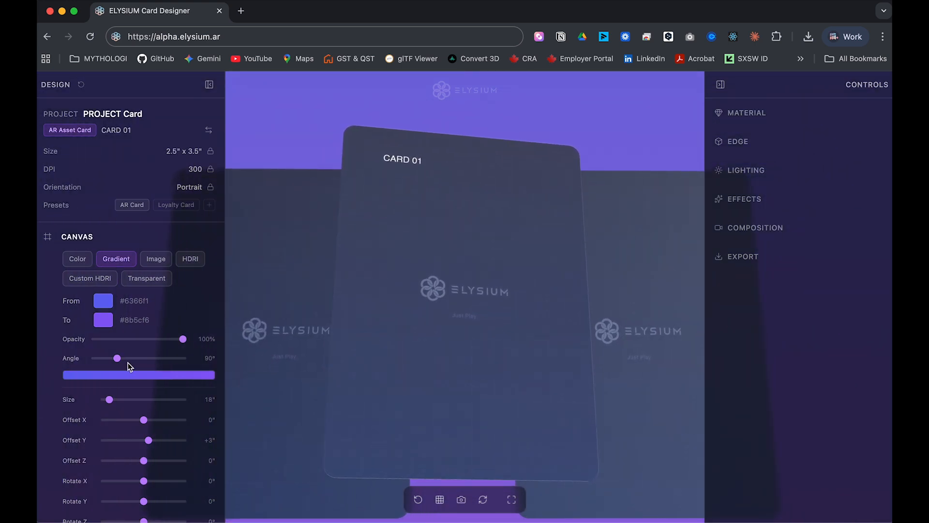
left_click(103, 320)
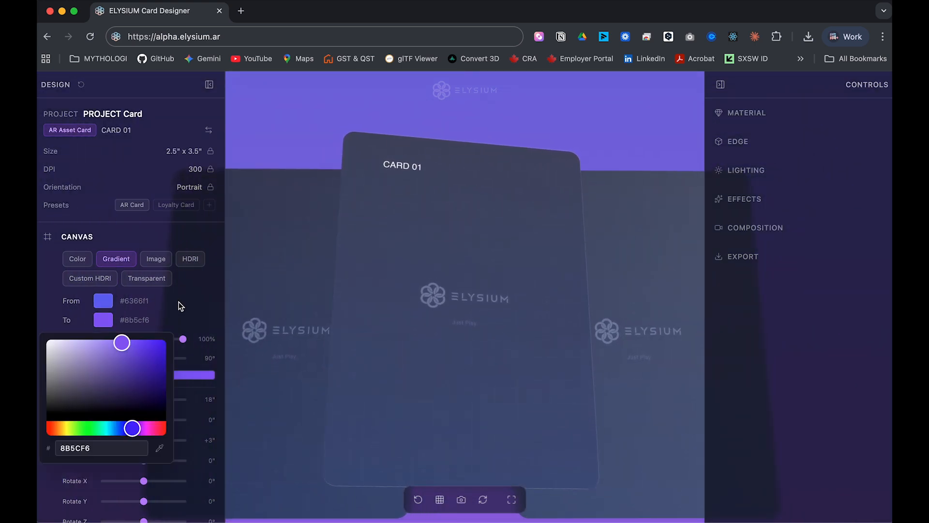
left_click(165, 375)
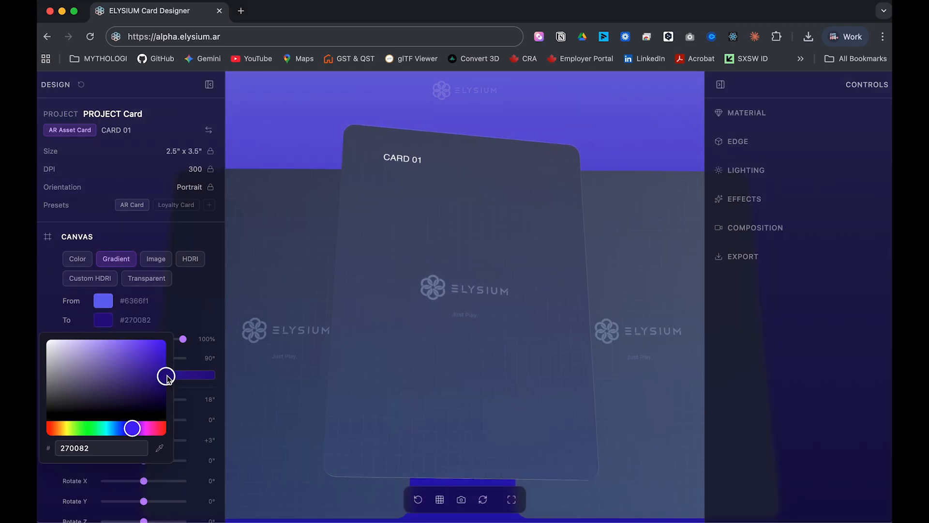
left_click(201, 306)
left_click(99, 303)
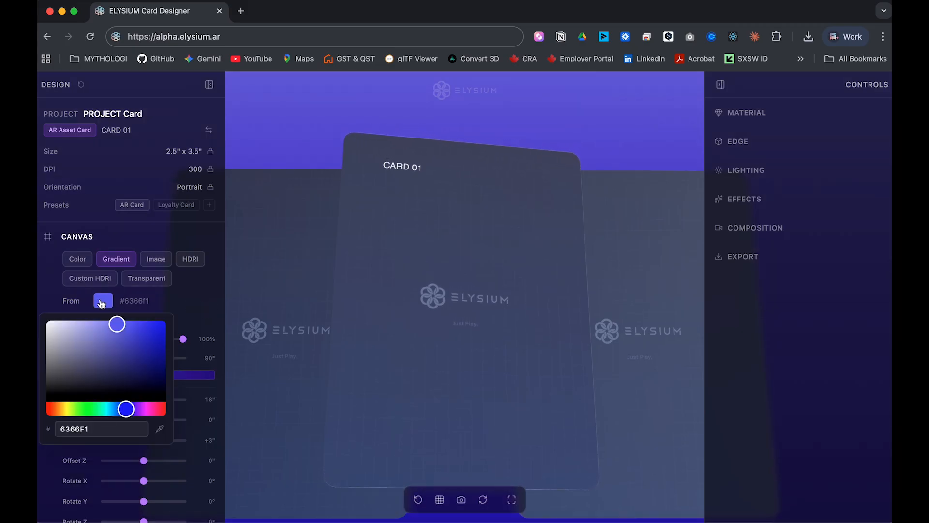
left_click_drag(144, 410, 148, 413)
left_click(292, 160)
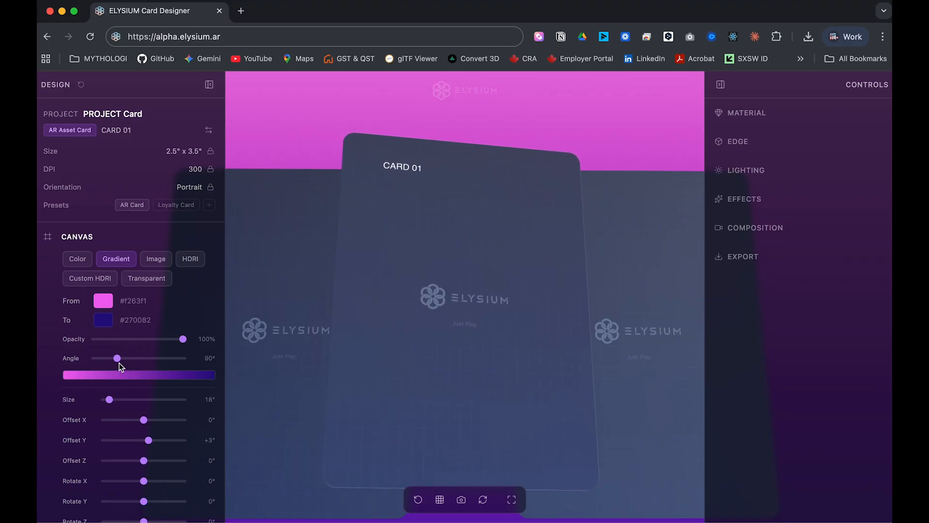
Turn the gradient angle to 209° and tilt the backdrop around the X axis.
left_click_drag(117, 363, 147, 360)
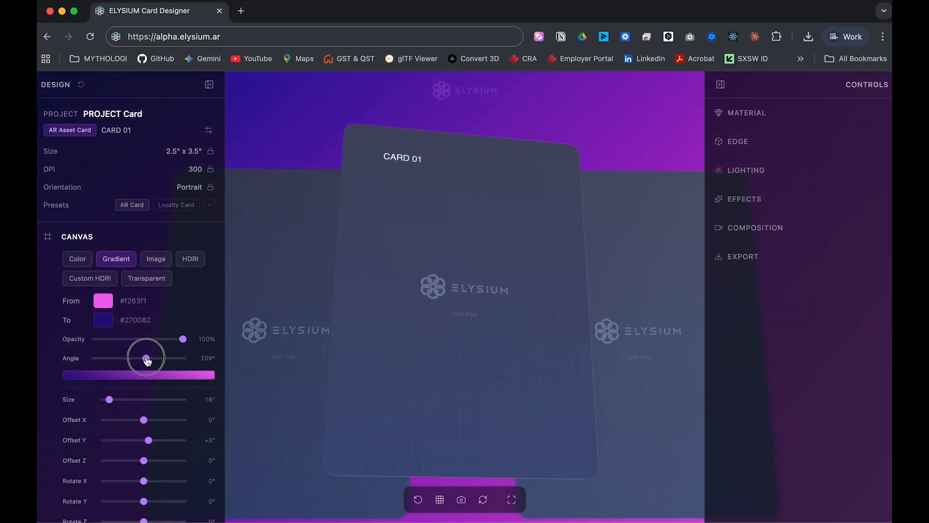
left_click_drag(237, 368, 265, 374)
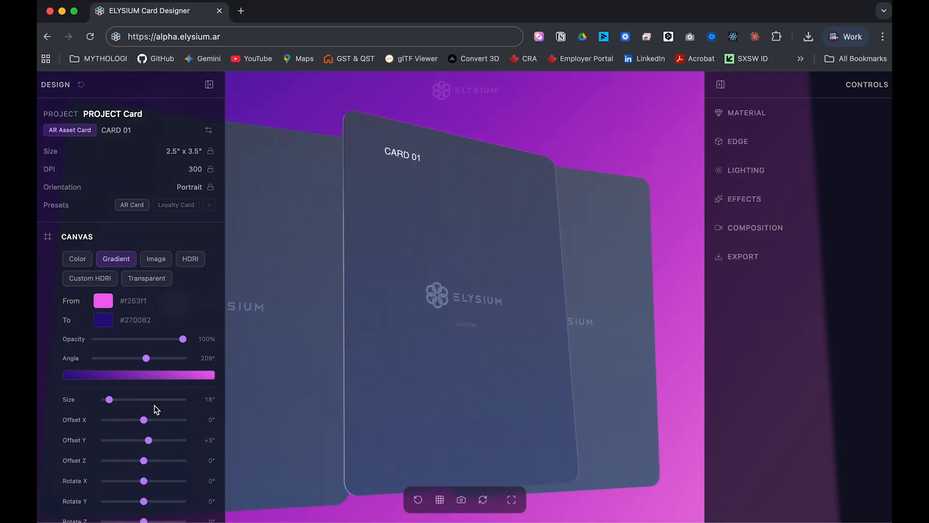
scroll(155, 409, "down", 3)
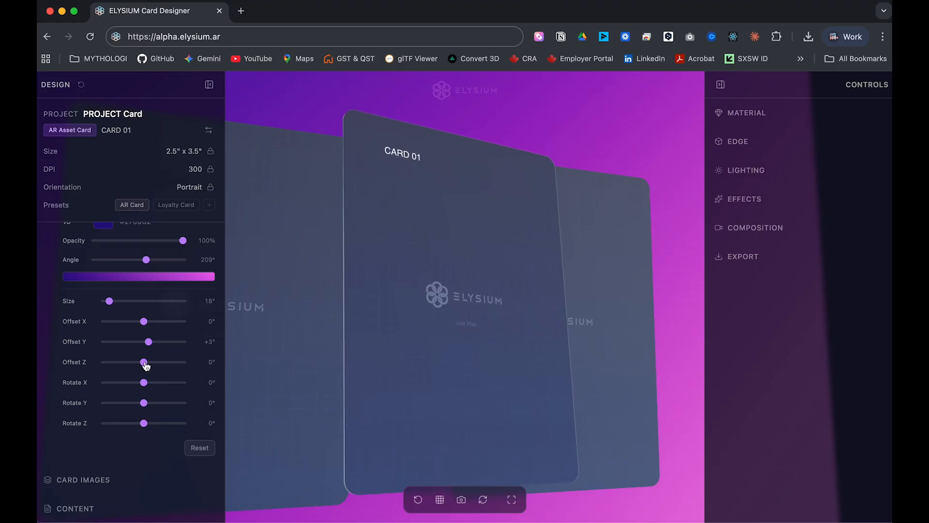
left_click_drag(144, 384, 138, 366)
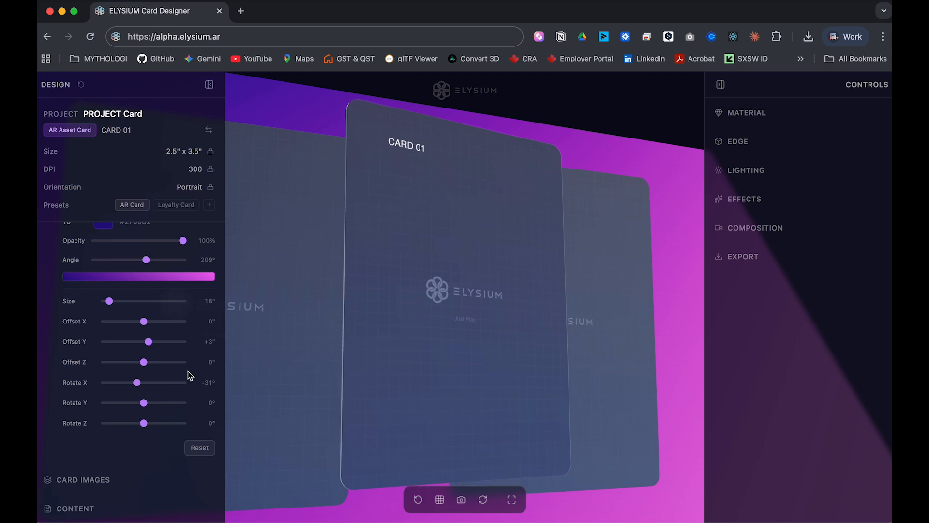
scroll(113, 385, "up", 4)
Return the canvas background to the Sunset HDRI and collapse the canvas options.
left_click(100, 238)
left_click(100, 238)
left_click(100, 238)
left_click(101, 238)
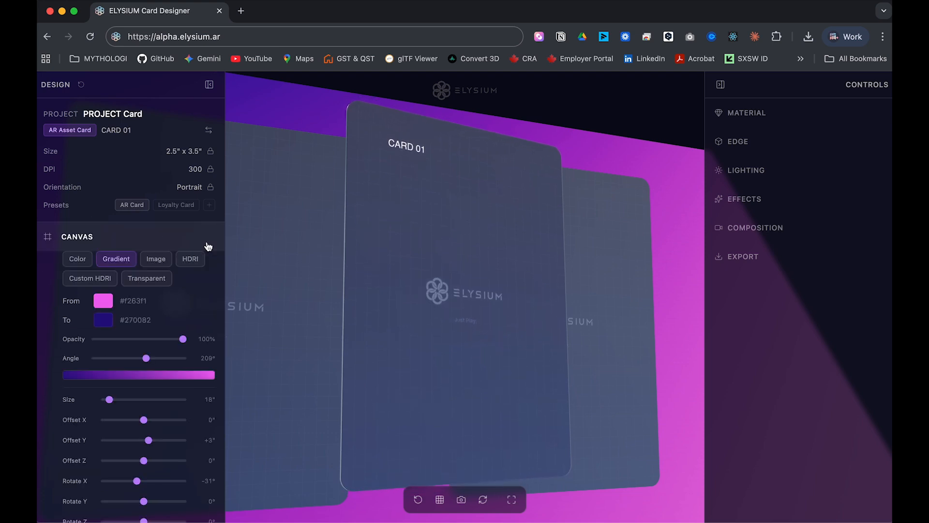
left_click(187, 260)
left_click(118, 240)
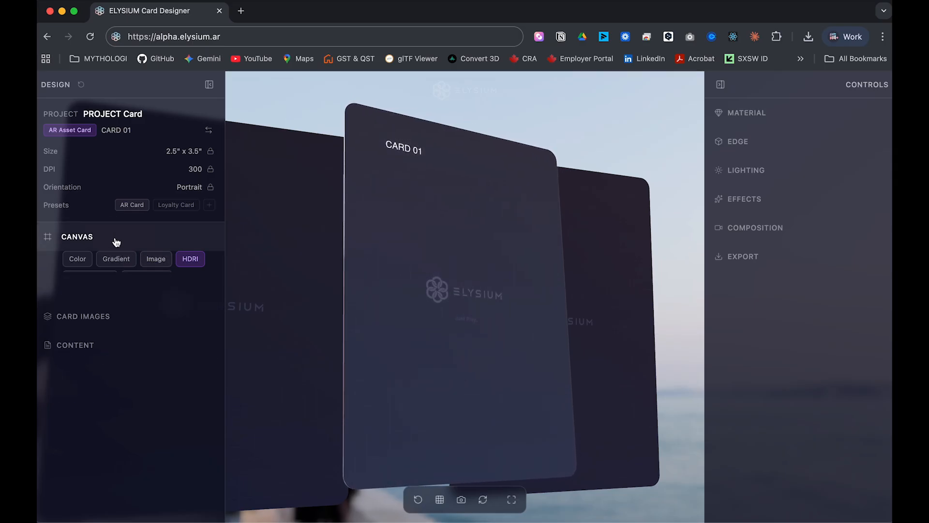
Load cuphead.jpg from the Pictures/Clips/Cuphead folder onto the card's front face.
left_click(111, 267)
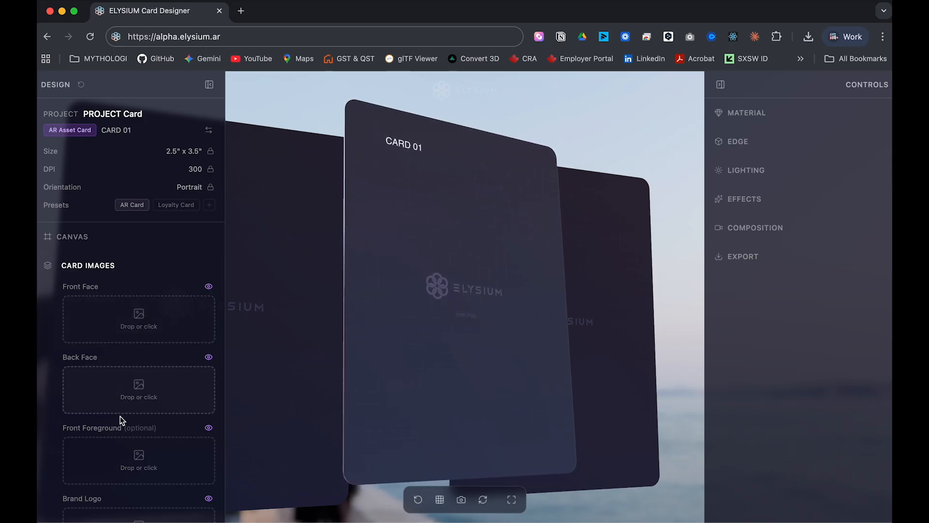
left_click(160, 324)
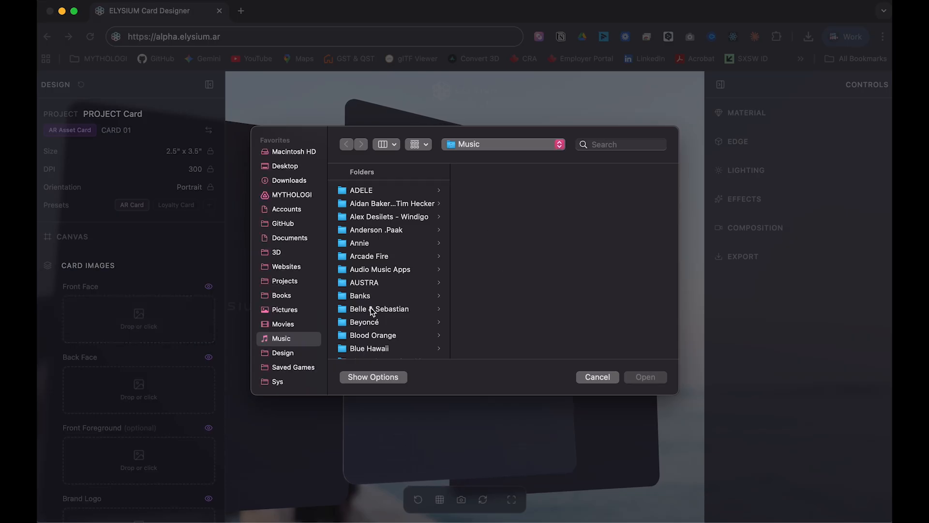
scroll(369, 309, "down", 5)
scroll(370, 313, "up", 1)
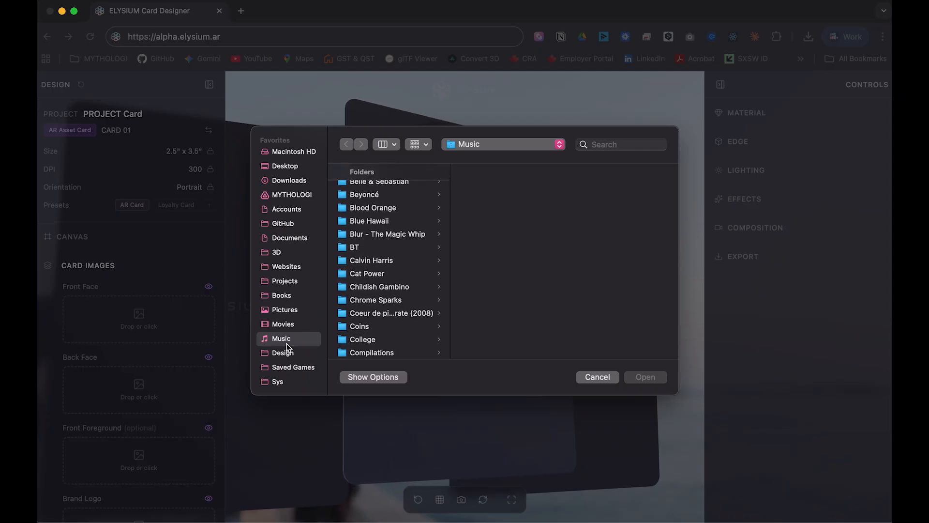
left_click(288, 311)
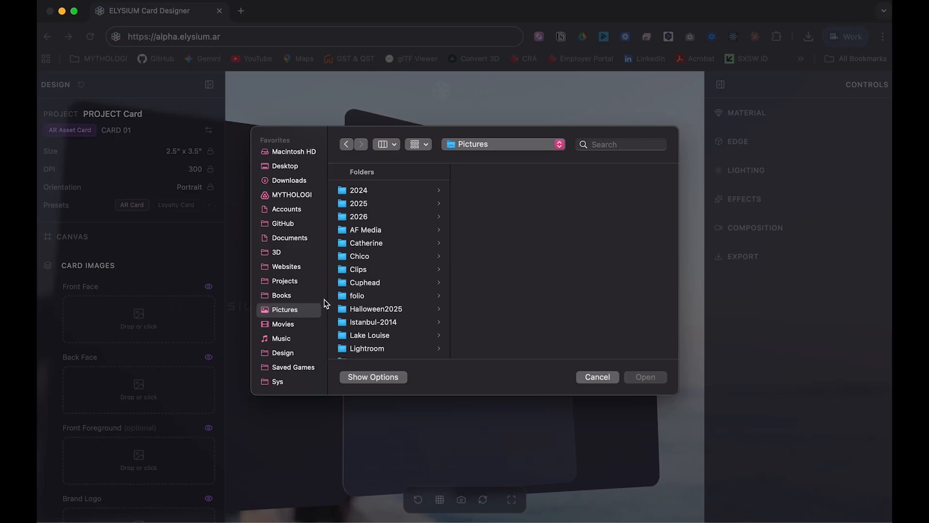
left_click(374, 270)
left_click(369, 282)
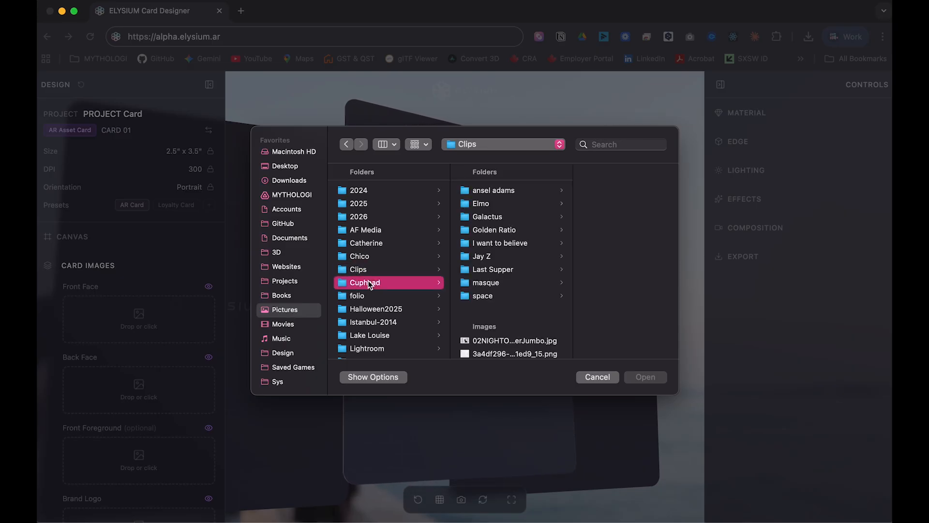
left_click(508, 217)
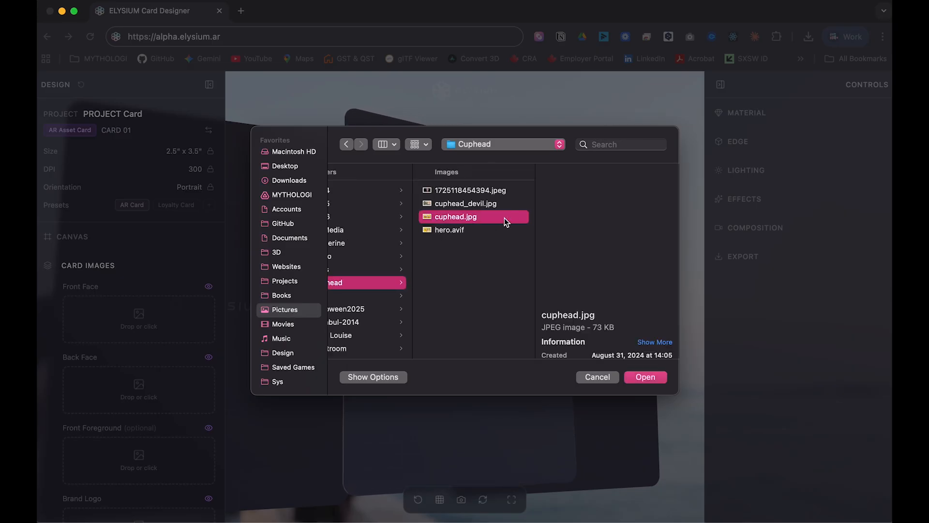
left_click(644, 375)
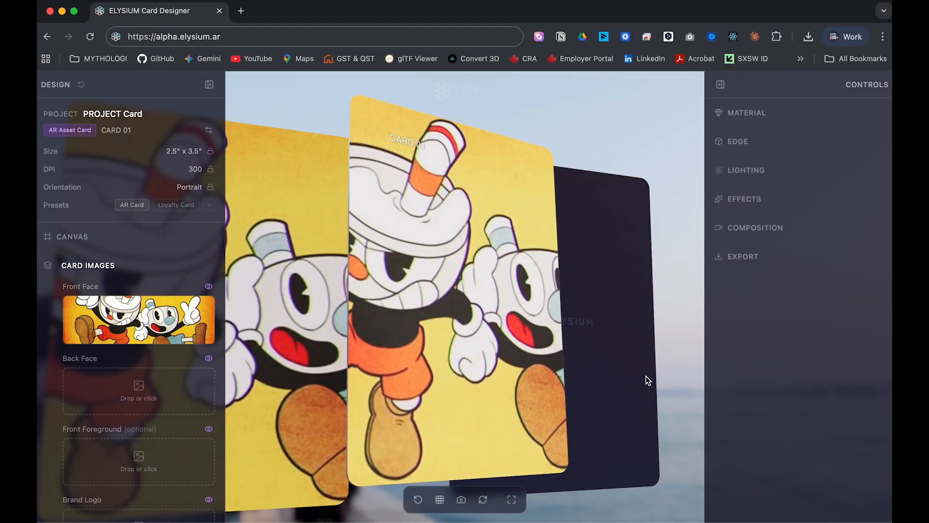
left_click_drag(443, 352, 431, 369)
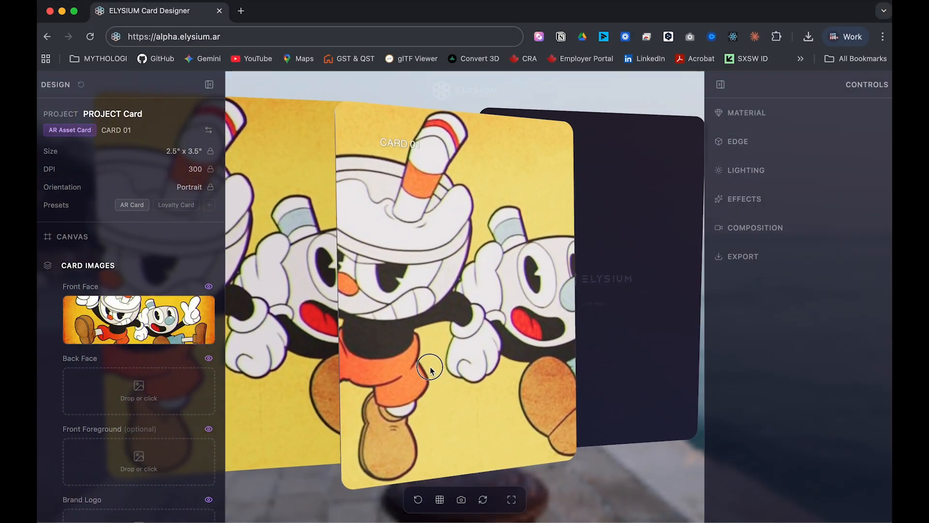
Load cuphead_devil.jpg onto the back face and flip the card to check it.
left_click(145, 385)
left_click(517, 204)
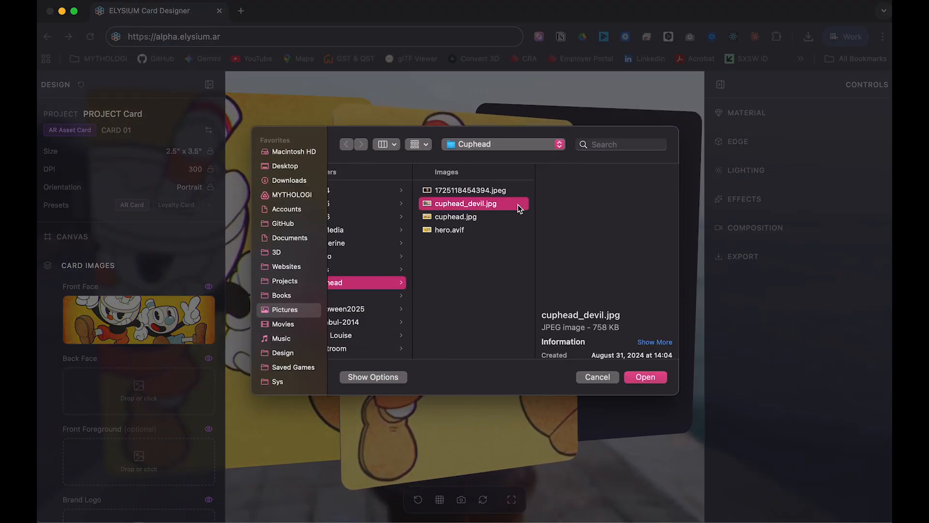
left_click(657, 379)
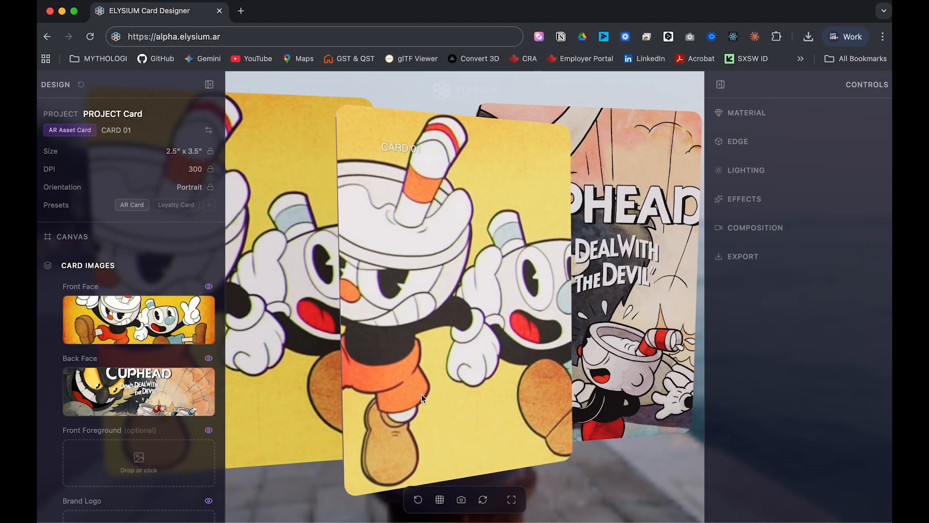
left_click(482, 500)
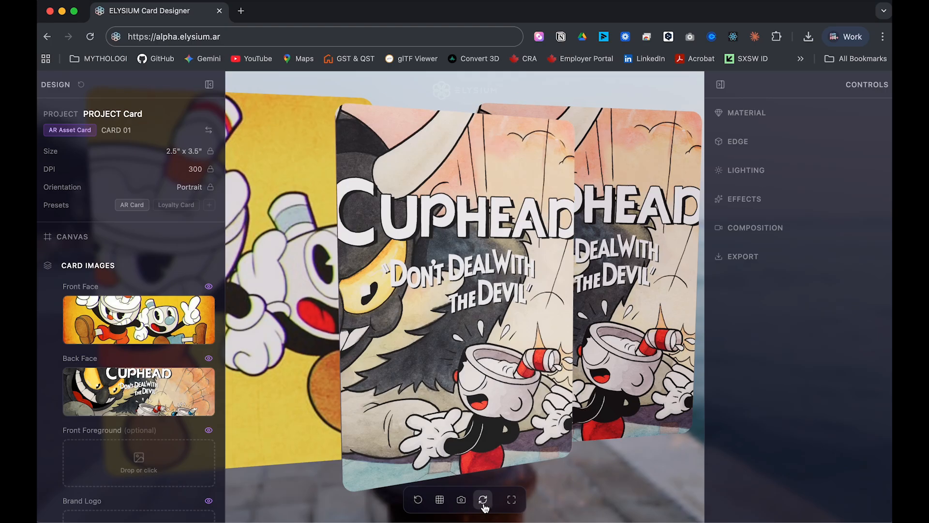
left_click(484, 503)
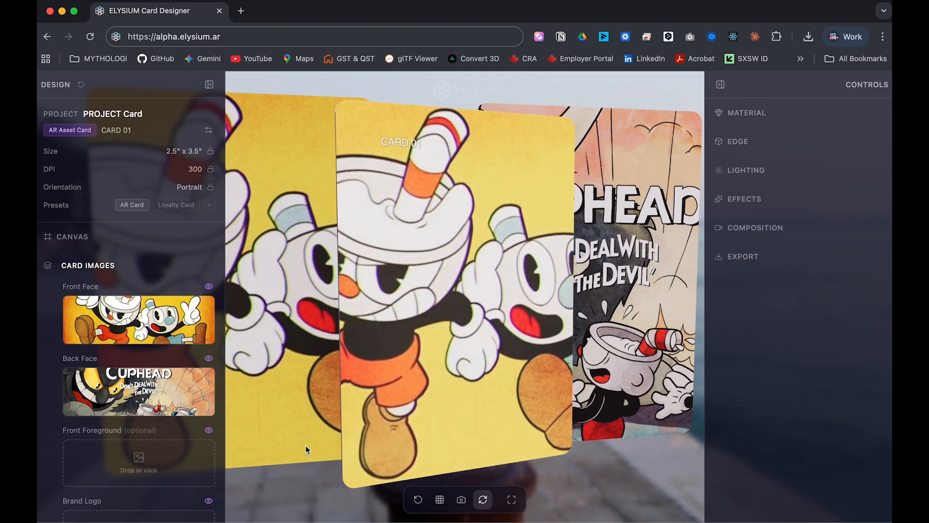
left_click(146, 464)
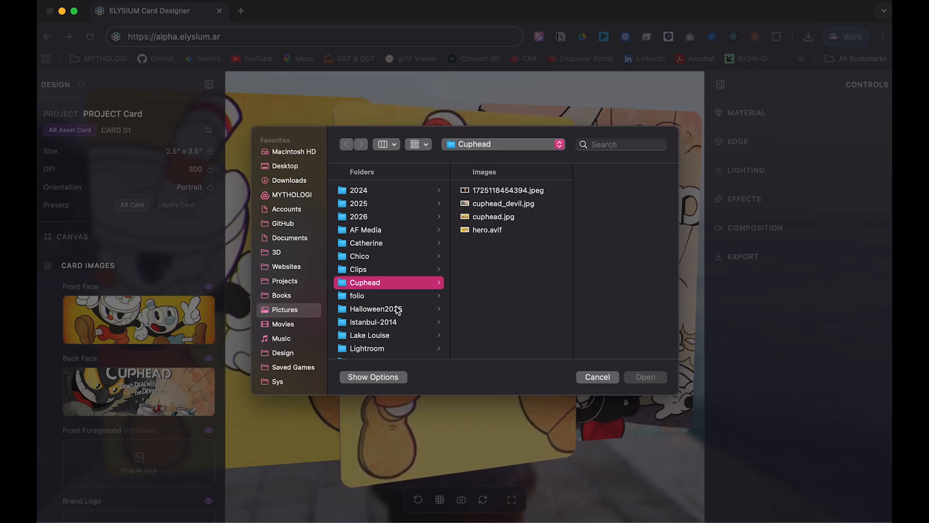
Add the 1964 Tokyo logo as front foreground at 50% scale, X 22%, Y -41%.
left_click(388, 272)
scroll(532, 313, "down", 10)
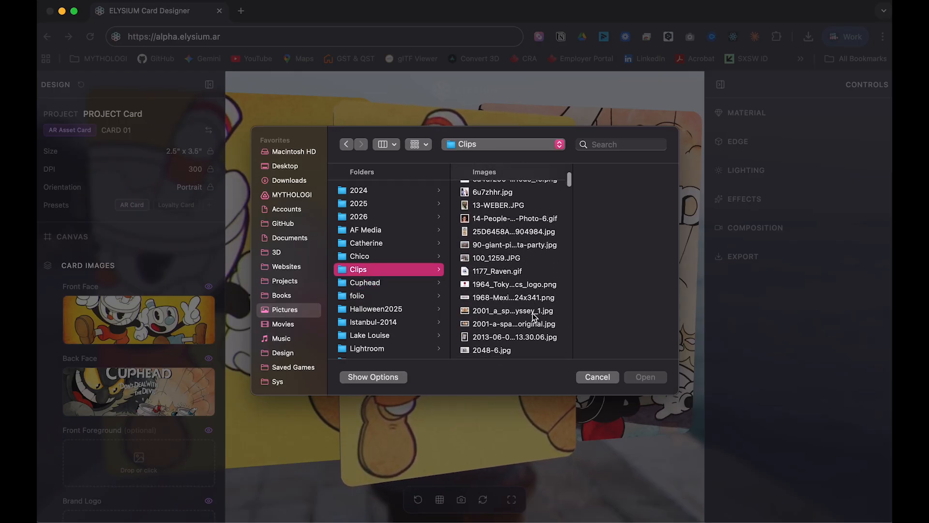
left_click(525, 286)
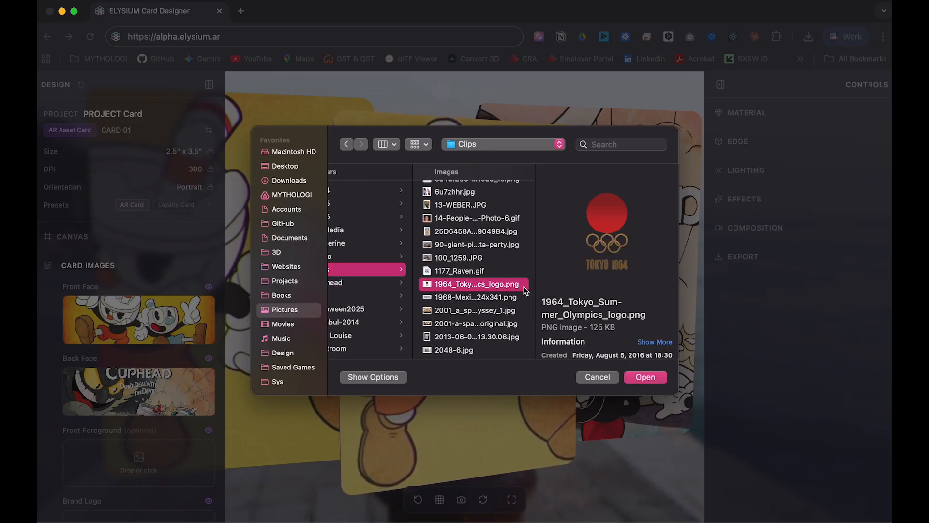
left_click(644, 377)
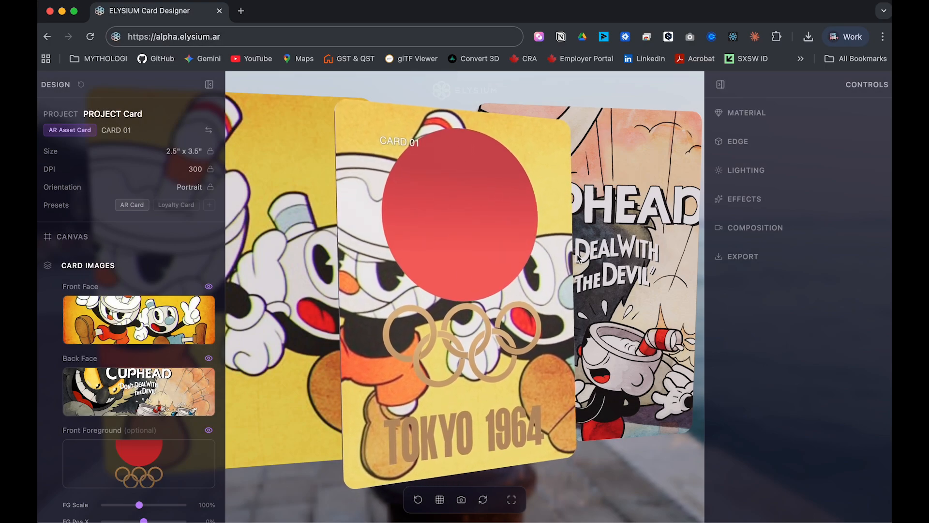
scroll(183, 515, "down", 3)
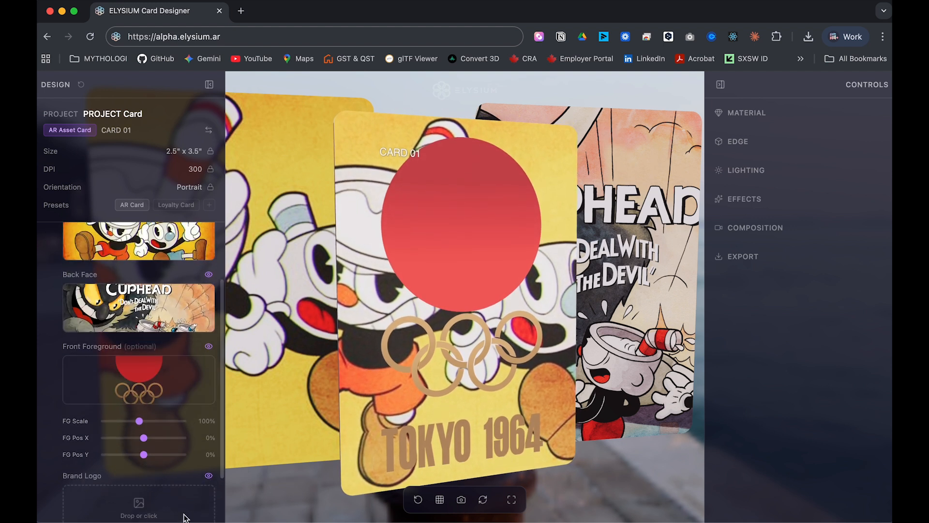
left_click_drag(140, 420, 128, 454)
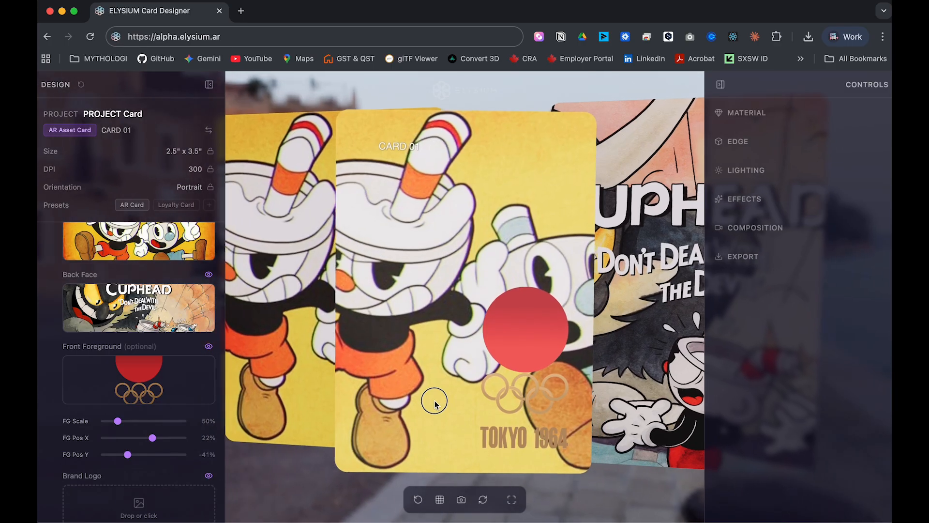
left_click_drag(486, 362, 488, 369)
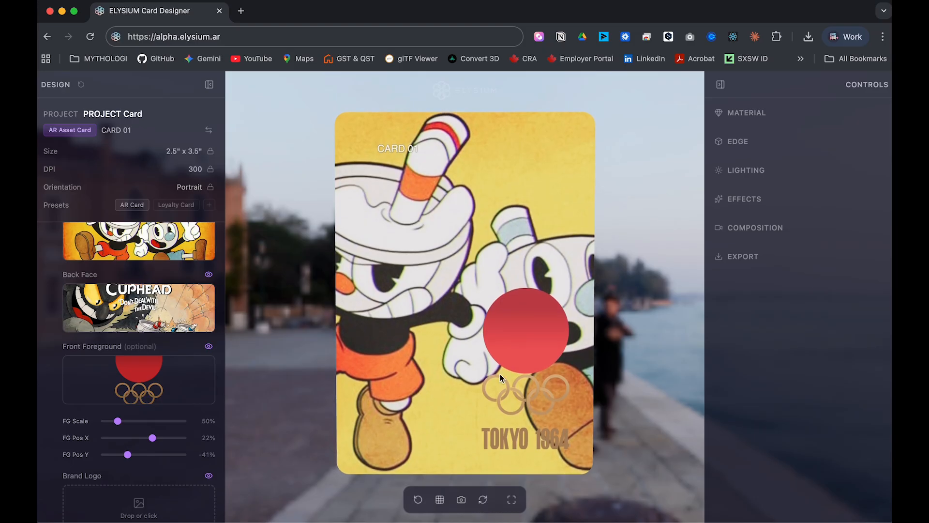
scroll(155, 477, "down", 3)
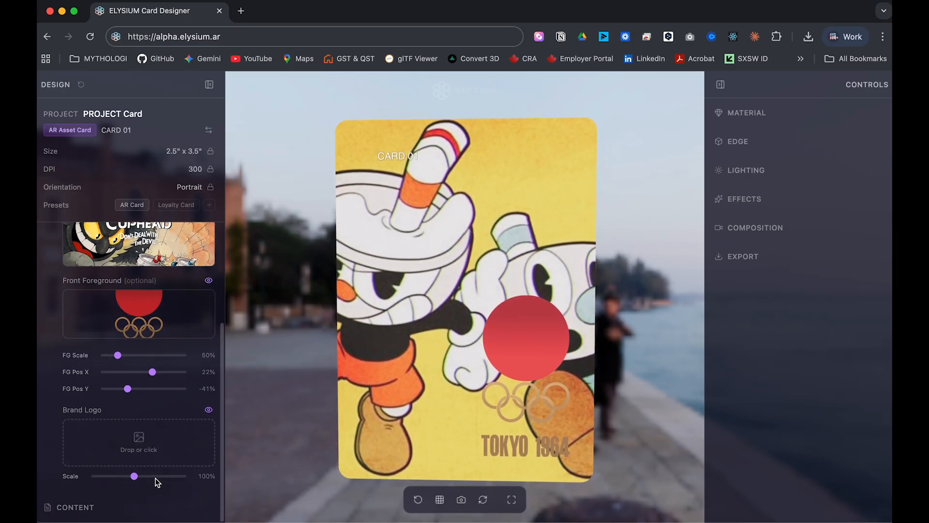
Load the 1968 Mexico Olympics logo as the brand logo at 71% scale.
left_click(145, 441)
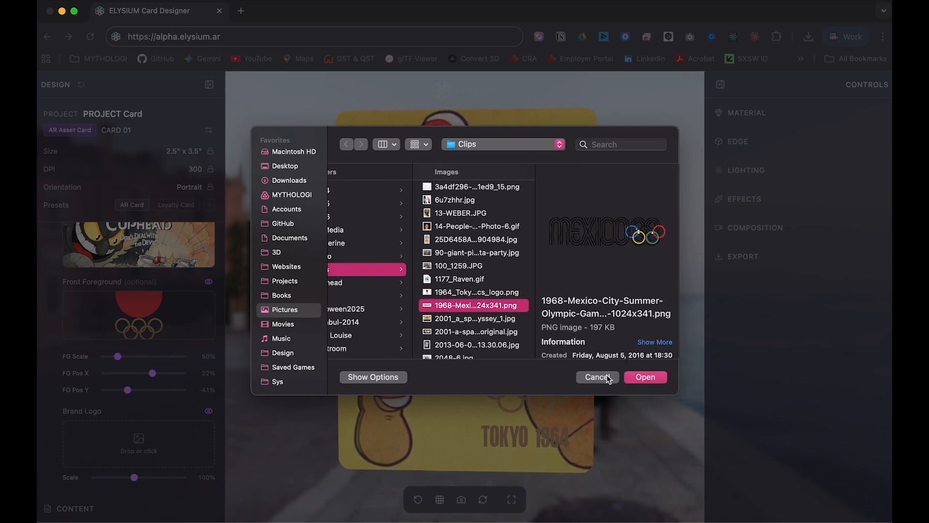
left_click(657, 378)
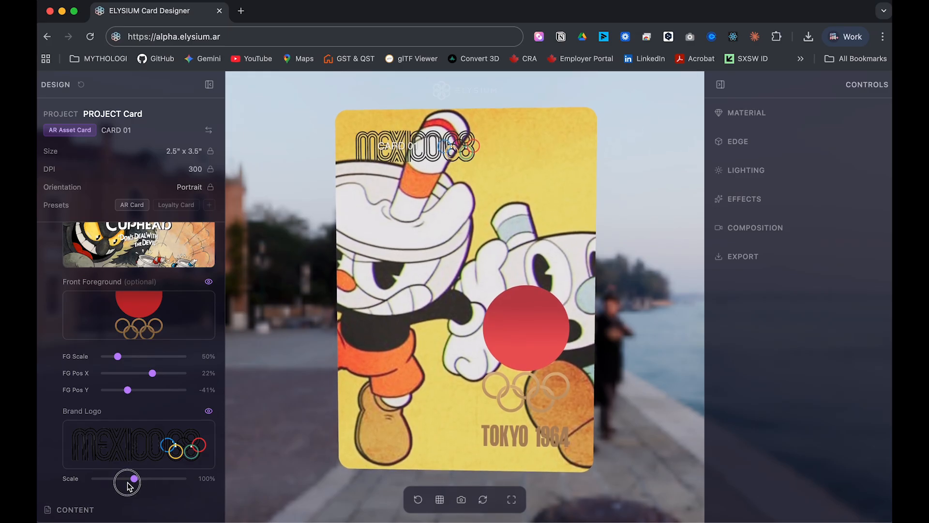
left_click_drag(134, 480, 121, 481)
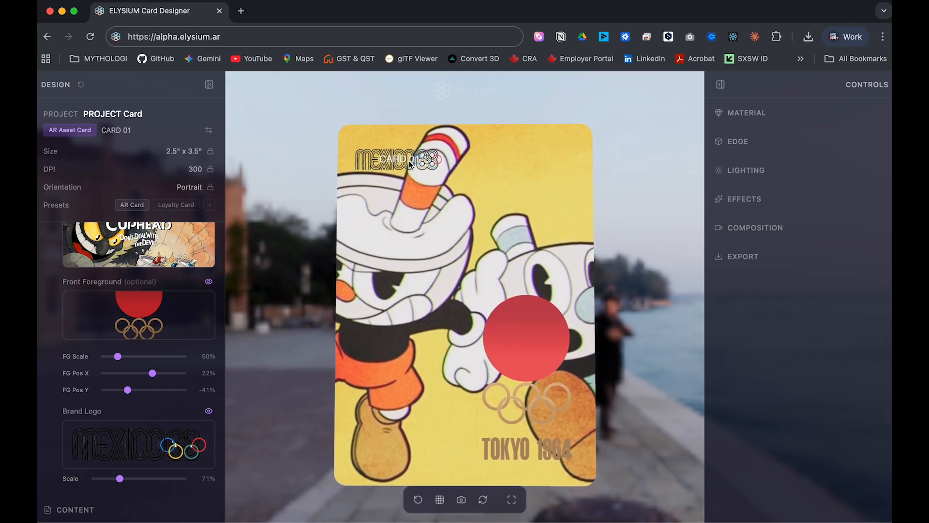
Toggle the brand logo's visibility off and on, then fold away the card image settings.
mouse_move(182, 444)
scroll(185, 444, "down", 1)
mouse_move(207, 331)
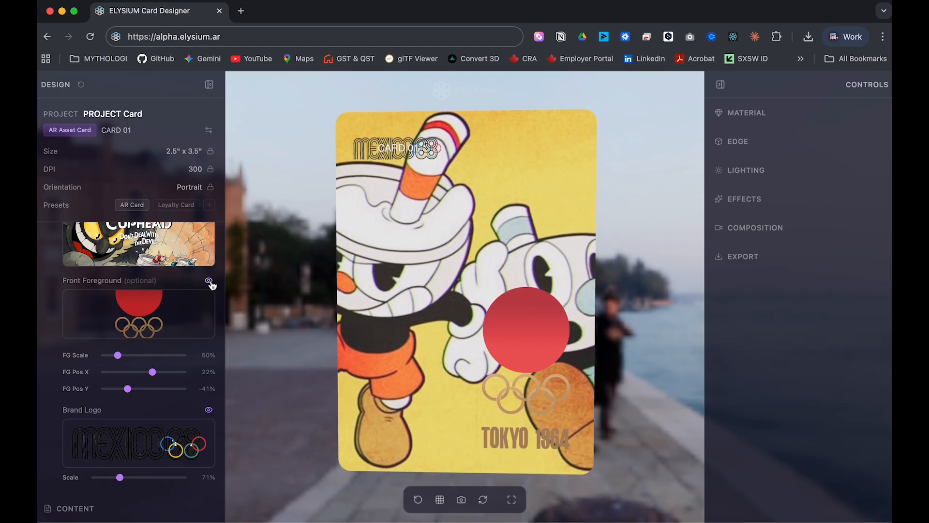
left_click(214, 412)
left_click(213, 411)
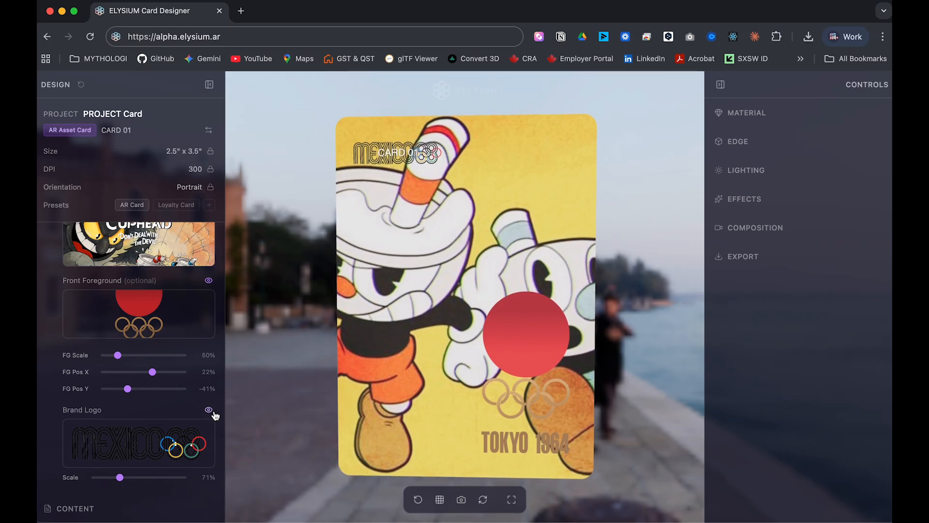
scroll(131, 345, "up", 5)
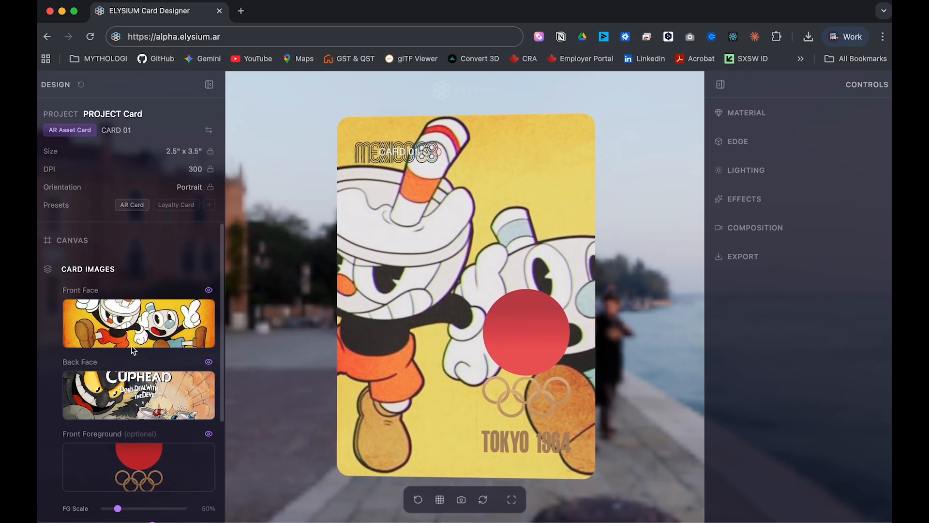
left_click(122, 261)
Enter CARD001 as the card ID and NEW as the series, flipping the card to check.
left_click(102, 294)
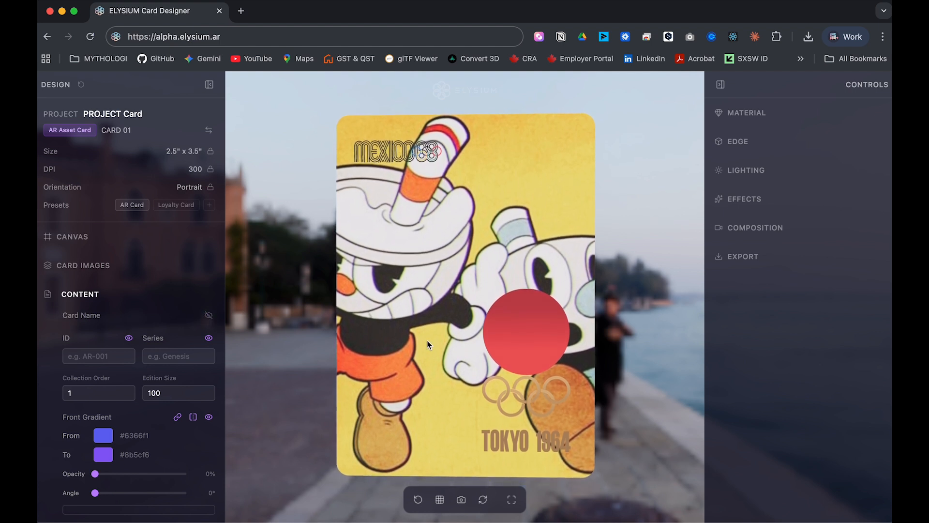
scroll(128, 473, "down", 3)
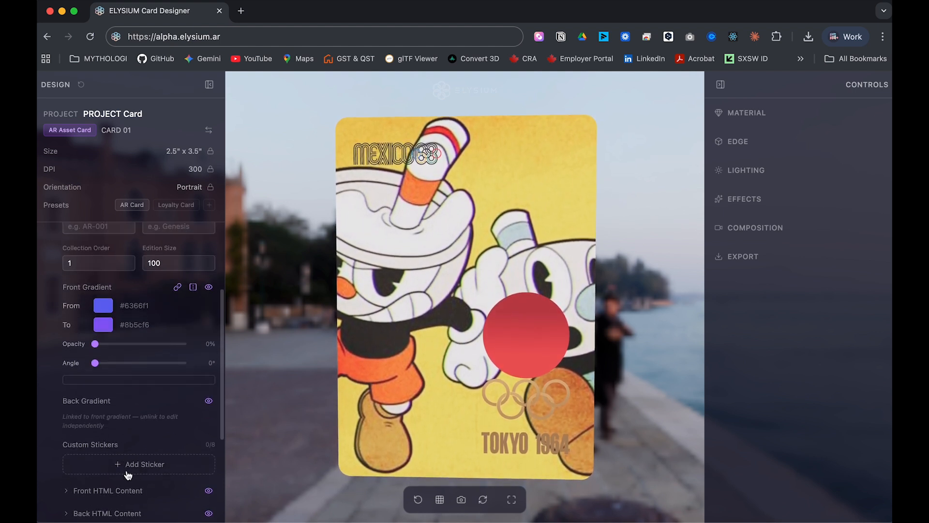
scroll(127, 470, "up", 2)
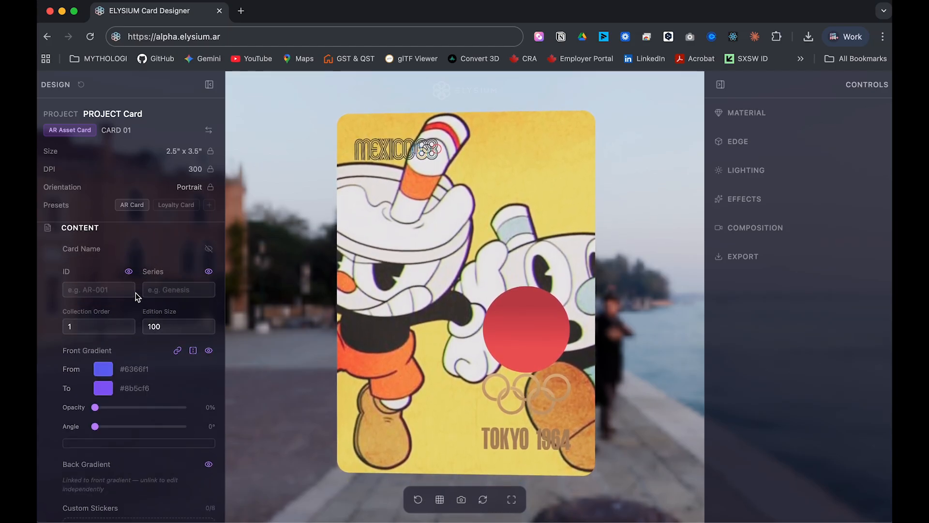
left_click(116, 289)
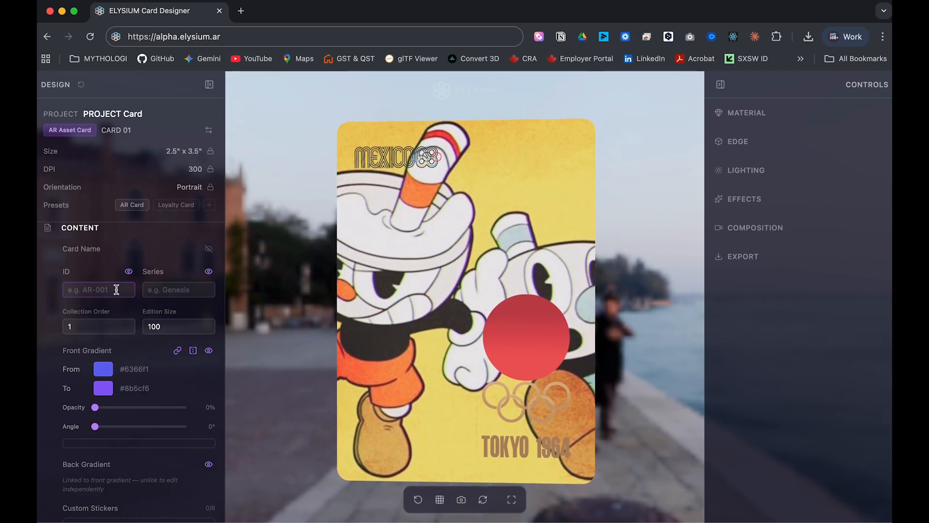
type("CARD001")
left_click(191, 289)
type("NEW")
left_click(295, 307)
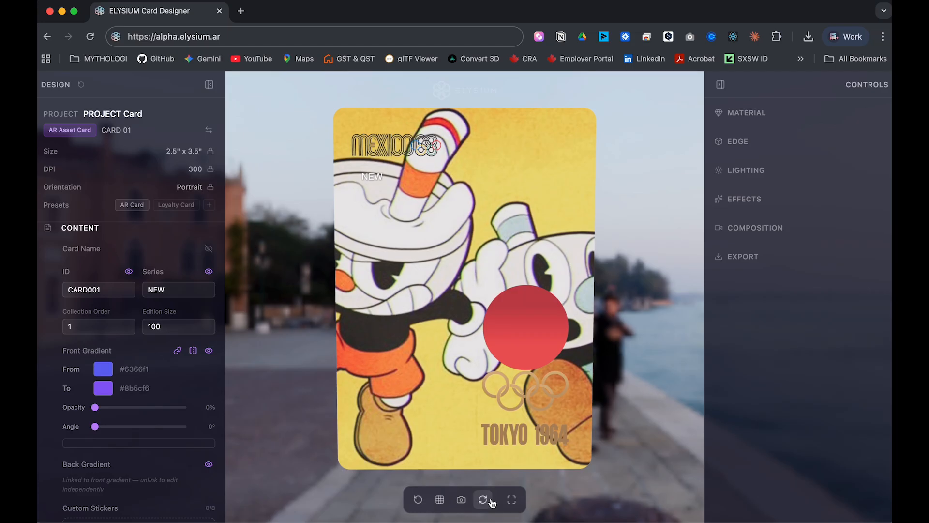
left_click(492, 501)
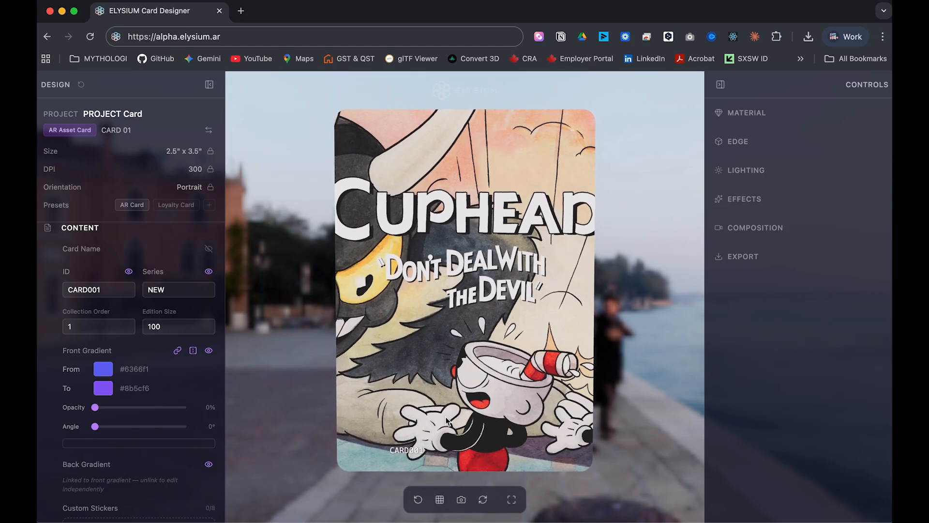
left_click(483, 499)
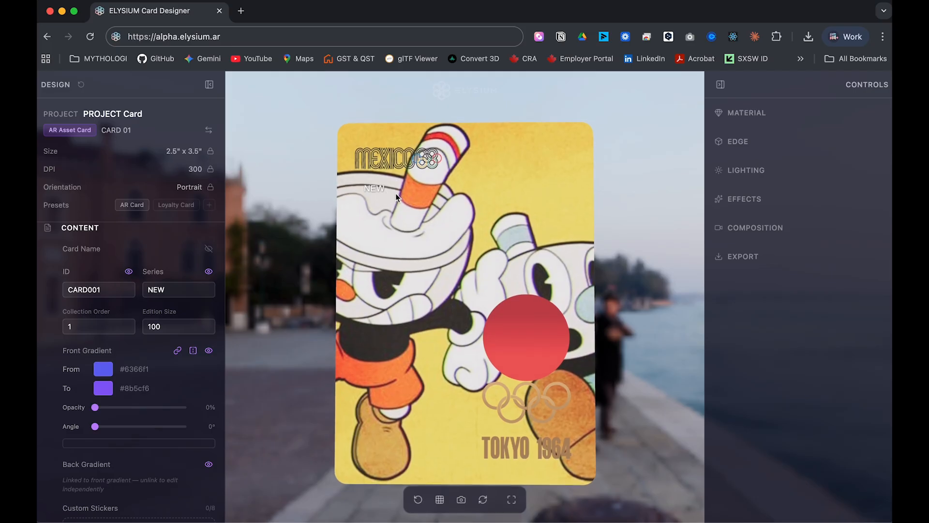
Raise Front Gradient Opacity to 46% to tint the front with the purple #6366f1-to-#8b5cf6 gradient.
scroll(145, 459, "down", 3)
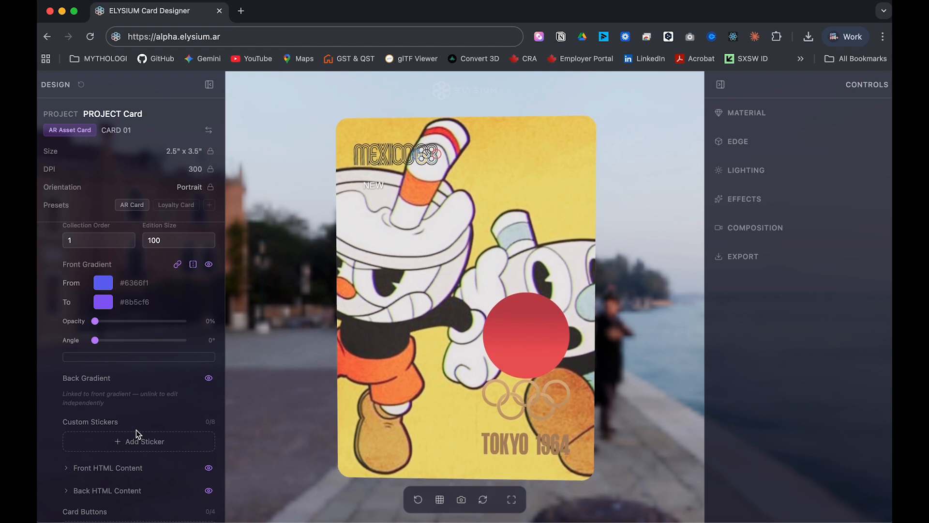
scroll(136, 429, "down", 2)
scroll(137, 431, "up", 3)
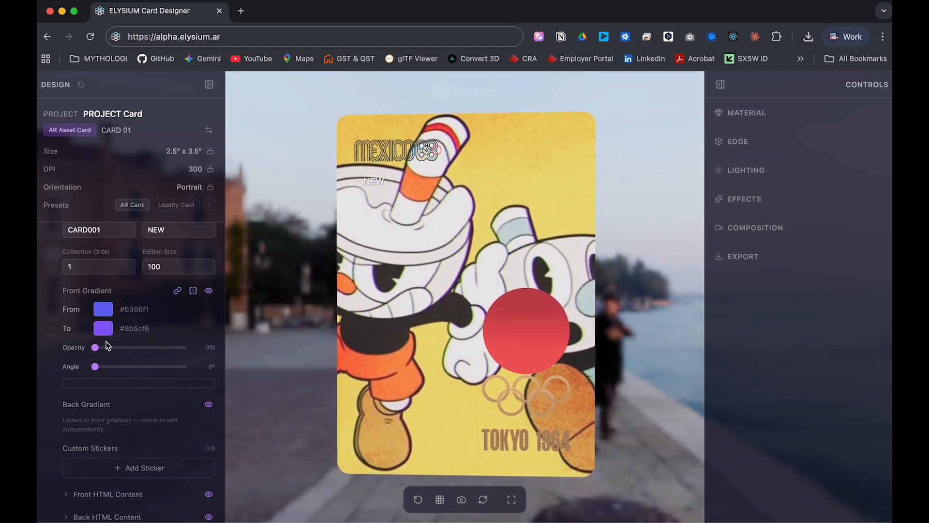
left_click_drag(95, 347, 137, 347)
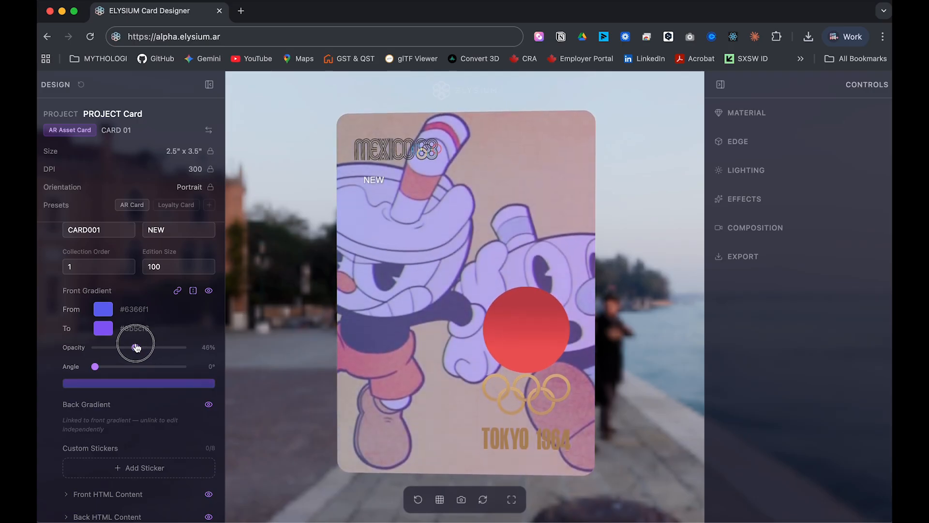
Make the front gradient run from #8688ff to orange #fd8900 at 19% opacity.
left_click_drag(136, 348, 109, 347)
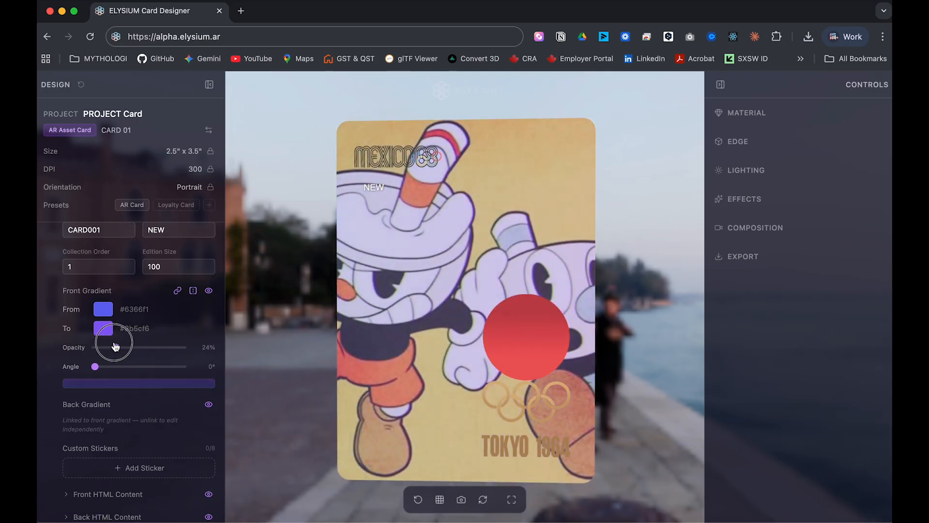
left_click(104, 310)
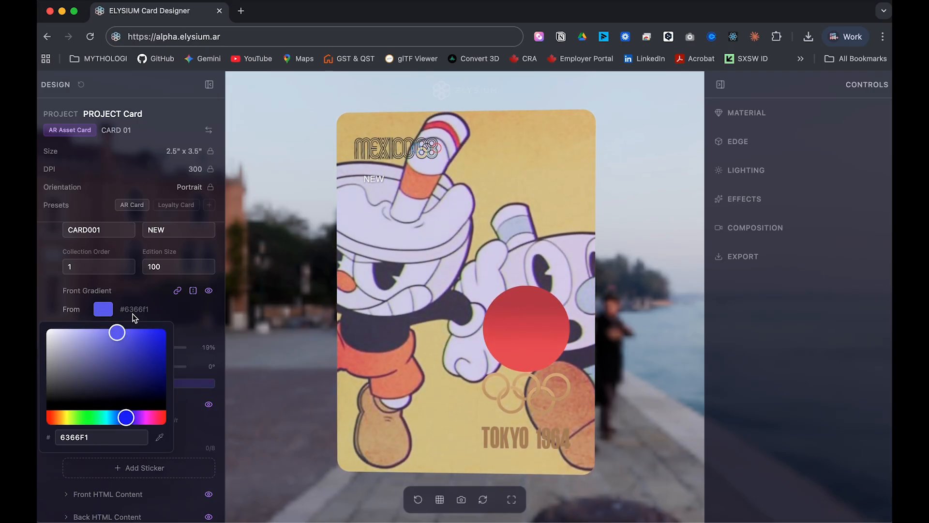
mouse_move(118, 331)
left_mouse_down()
mouse_move(87, 329)
mouse_move(103, 329)
left_mouse_up()
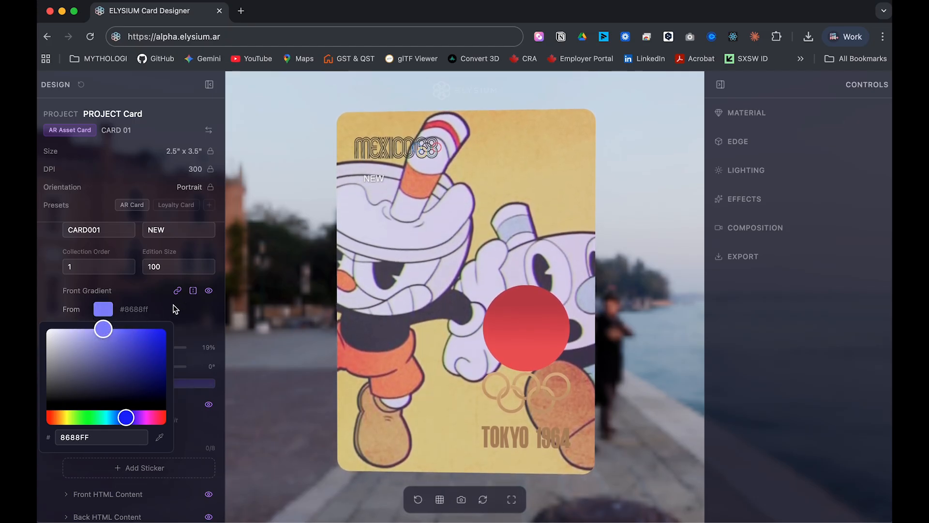
left_click(175, 309)
left_click(98, 333)
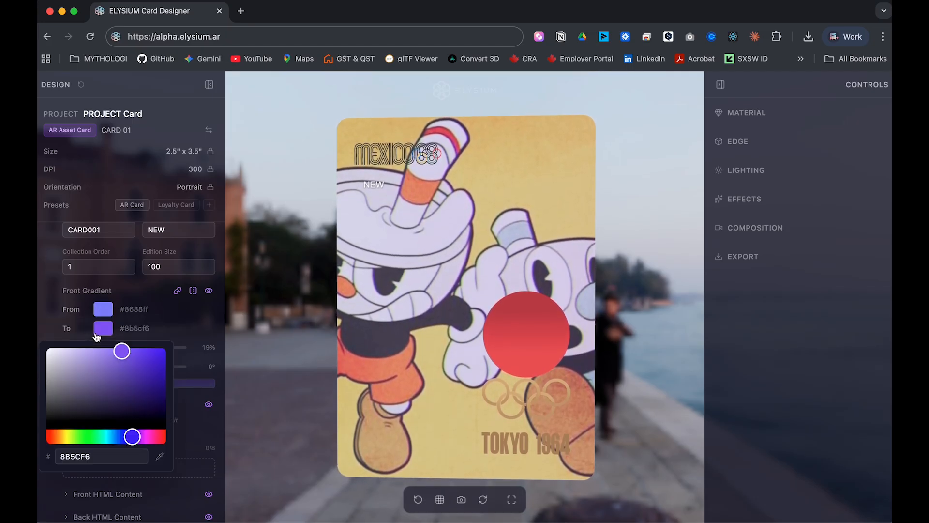
left_click(58, 437)
left_click_drag(141, 352, 185, 353)
left_click(206, 320)
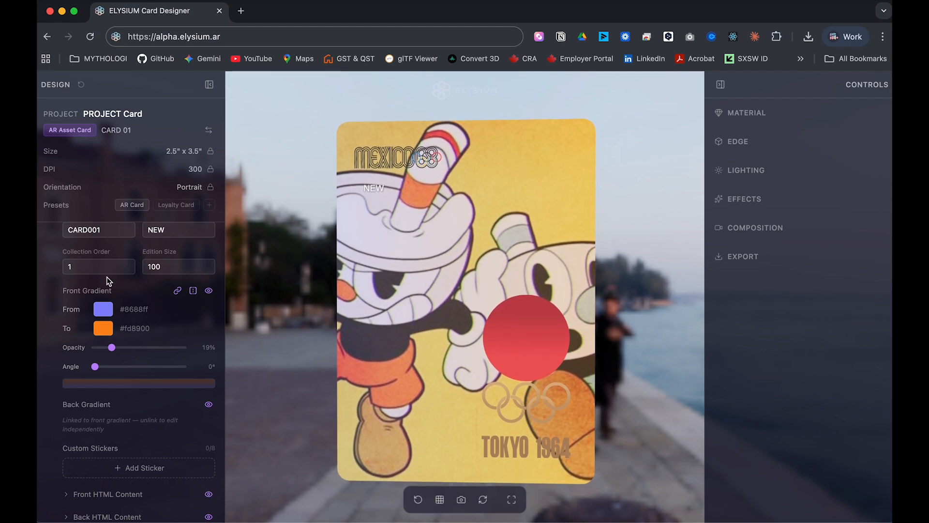
Flip the card to compare both faces, then unlink the back gradient from the front.
left_click(484, 500)
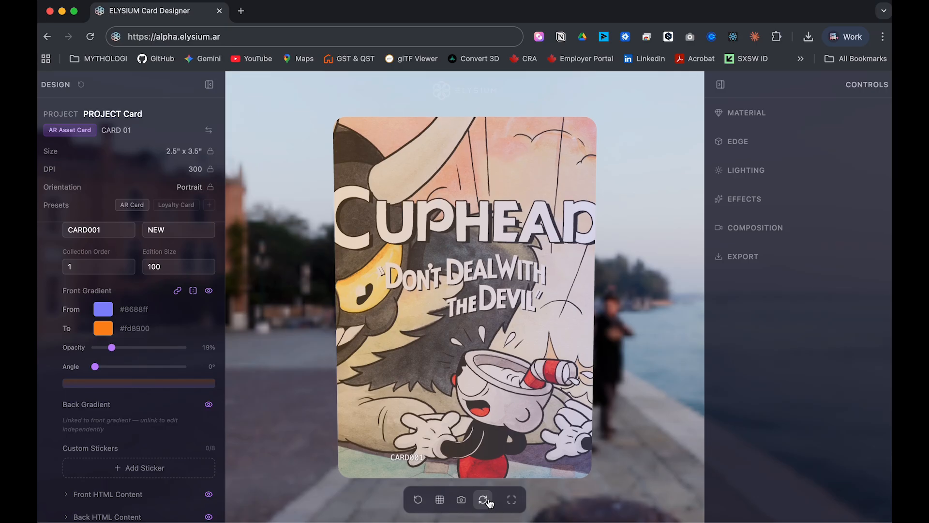
left_click(484, 499)
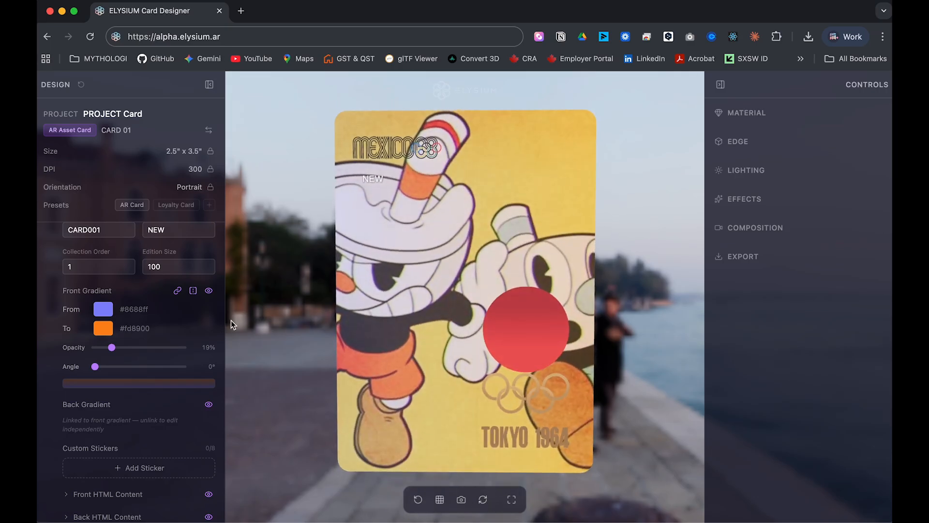
left_click(179, 294)
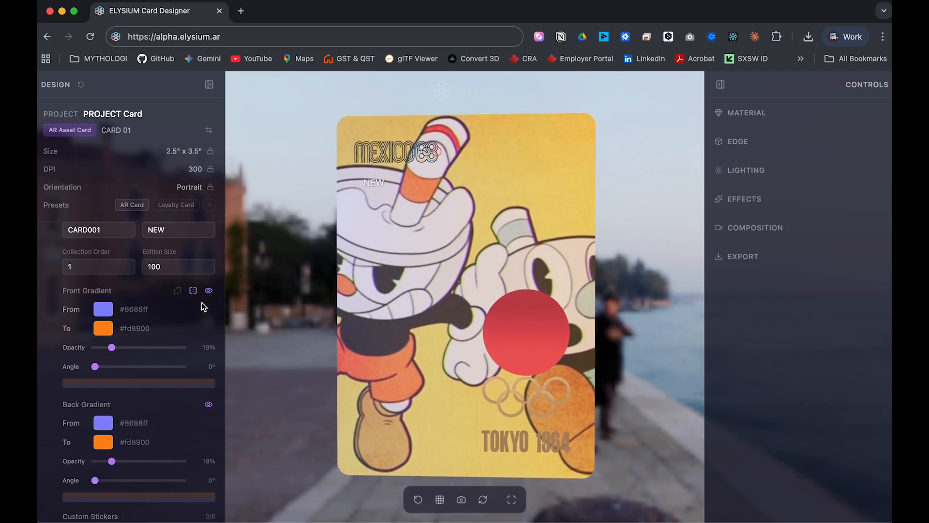
Hide and re-show the front gradient tint, then relink the back gradient to the front.
left_click(178, 291)
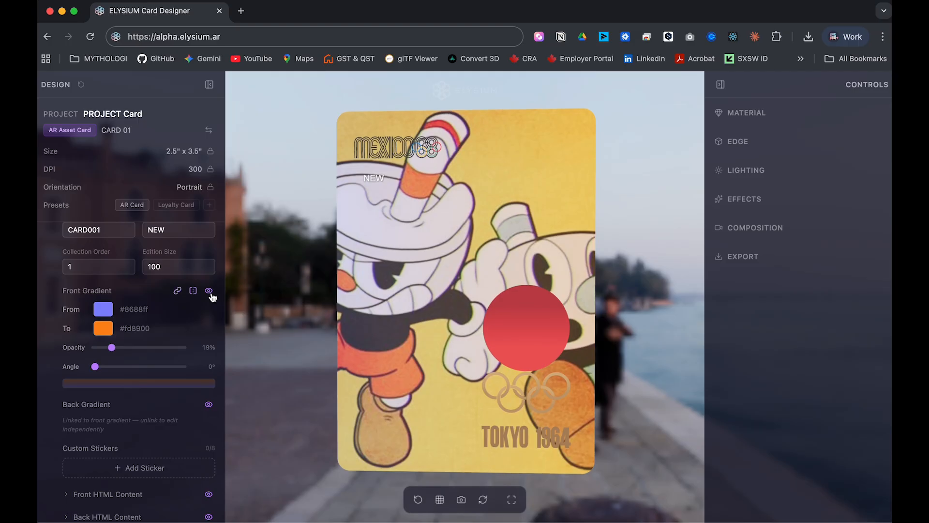
left_click(179, 293)
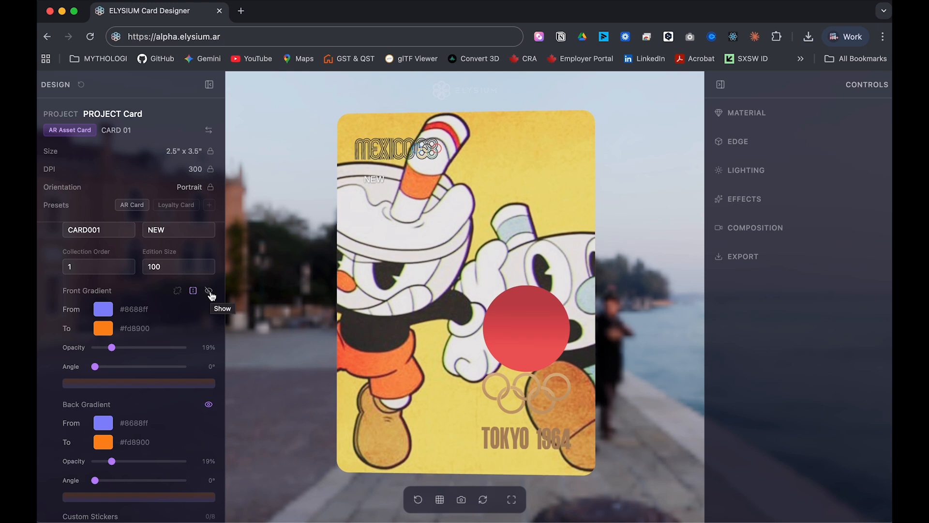
left_click(209, 292)
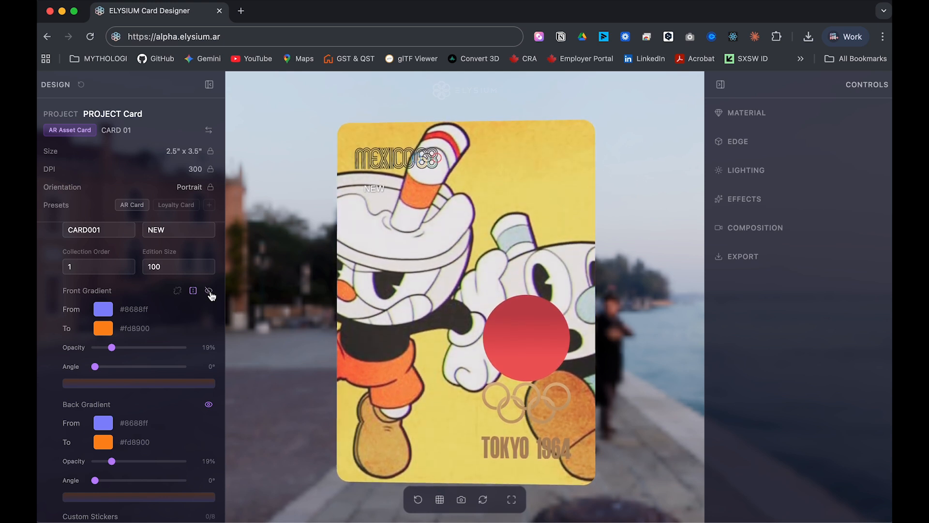
left_click(209, 291)
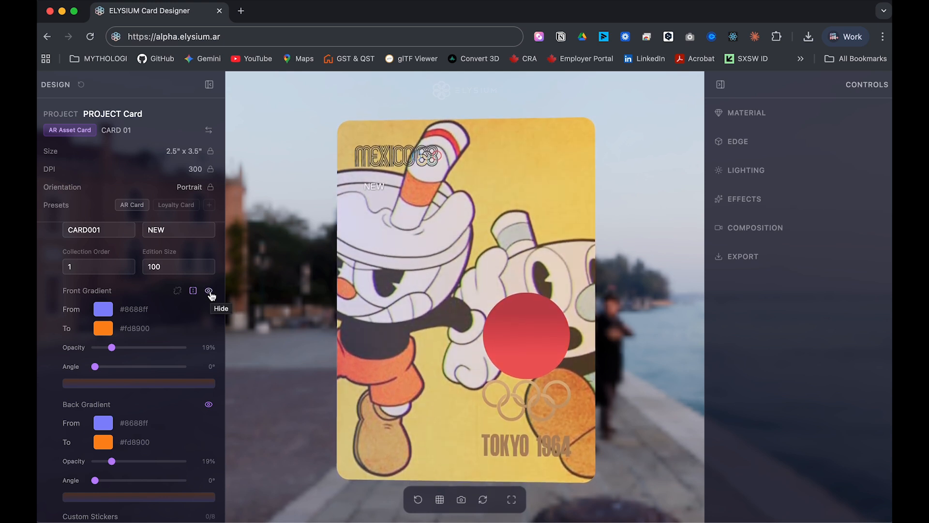
left_click(178, 291)
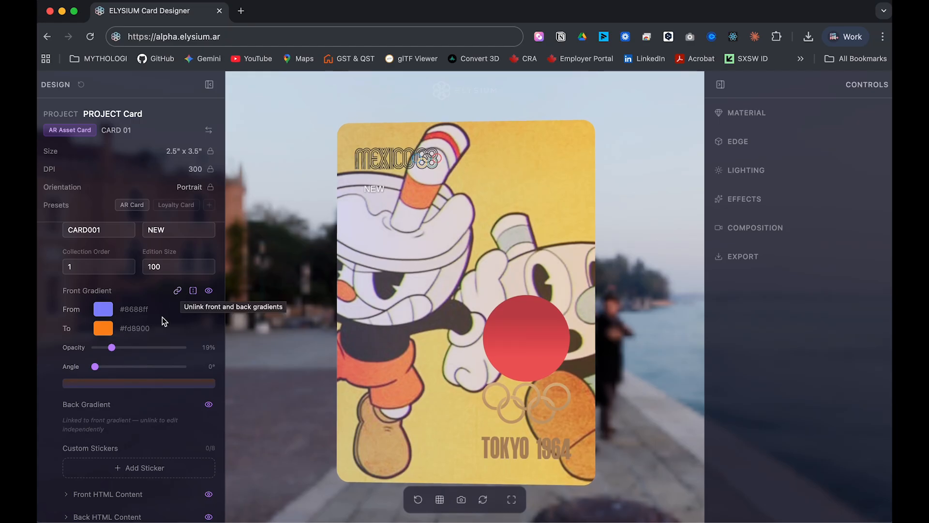
Add a new custom sticker to the card.
scroll(170, 382, "down", 3)
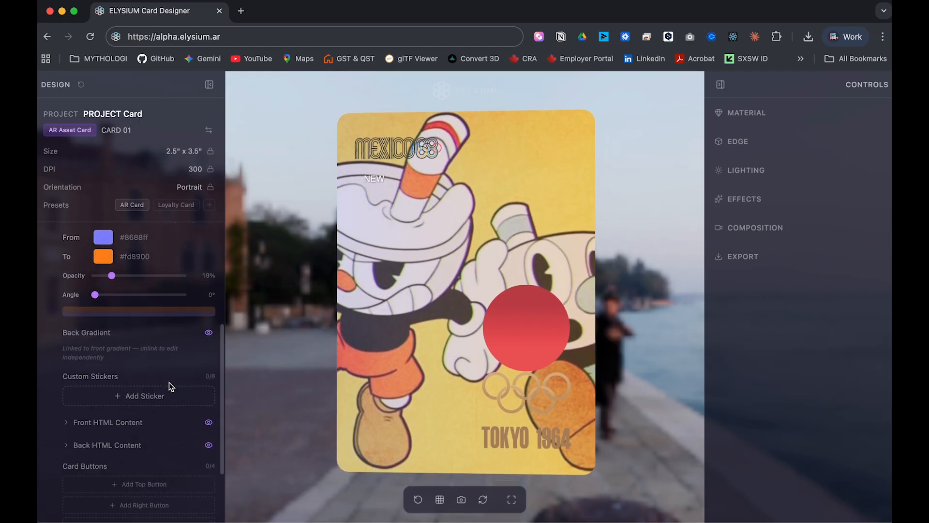
scroll(169, 383, "down", 3)
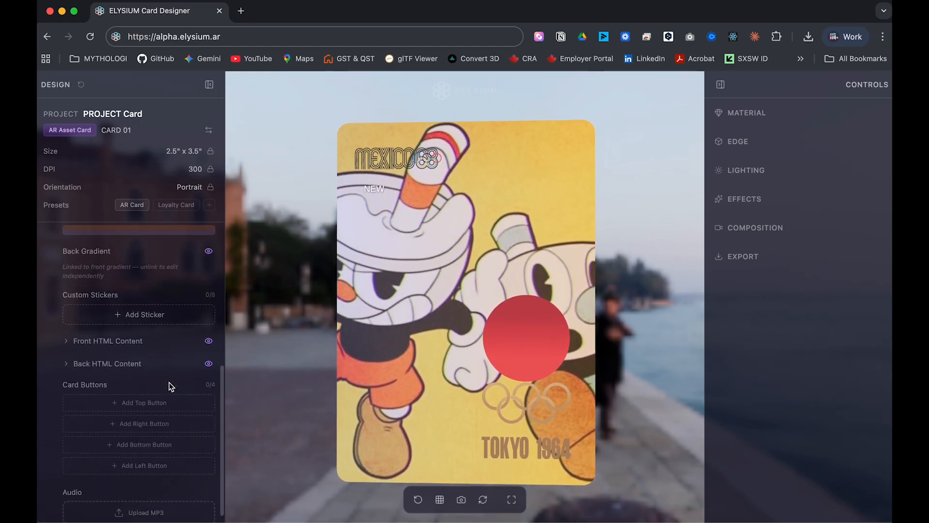
scroll(169, 382, "down", 1)
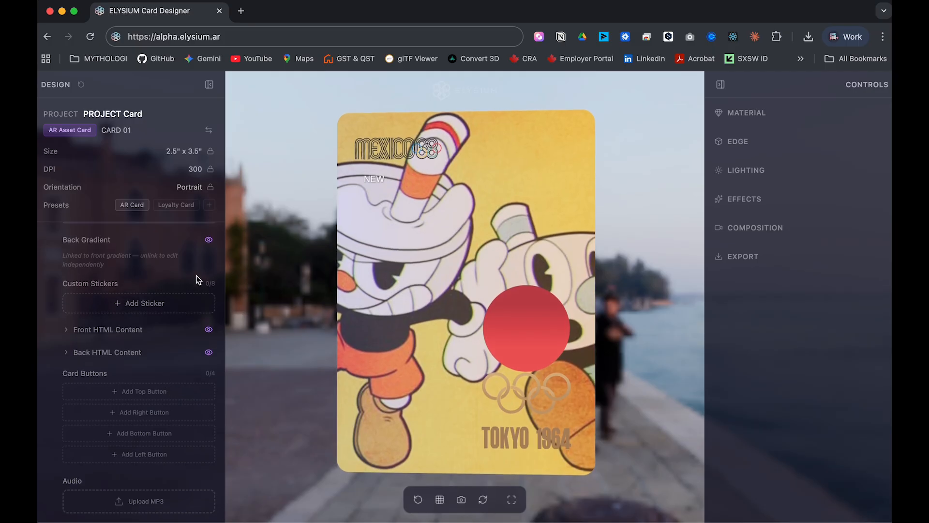
left_click(141, 304)
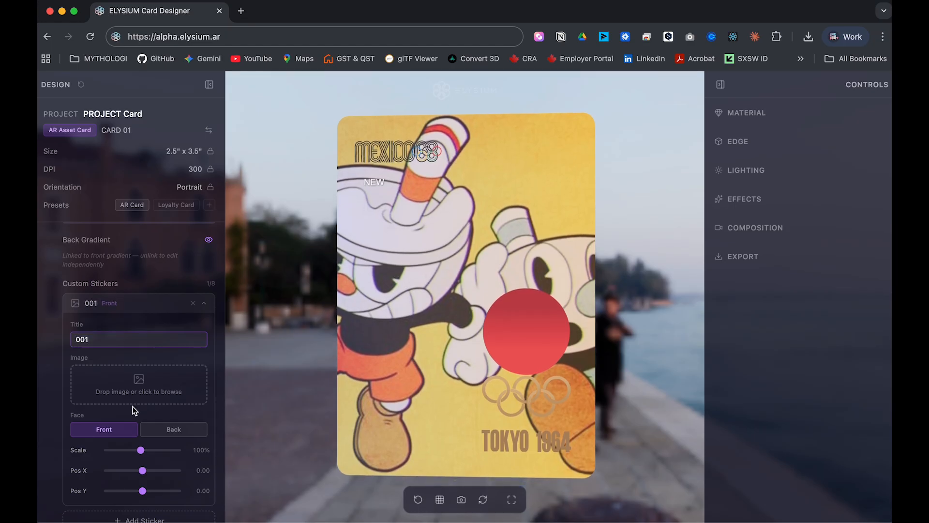
Load the giant pinata party photo into sticker 001 and shrink it to 26% scale.
left_click(139, 386)
scroll(516, 314, "down", 10)
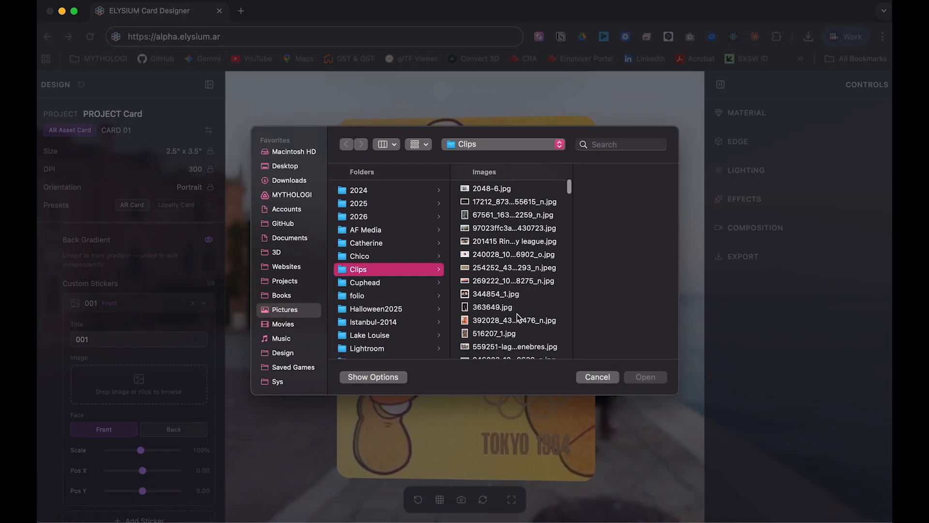
left_click(507, 299)
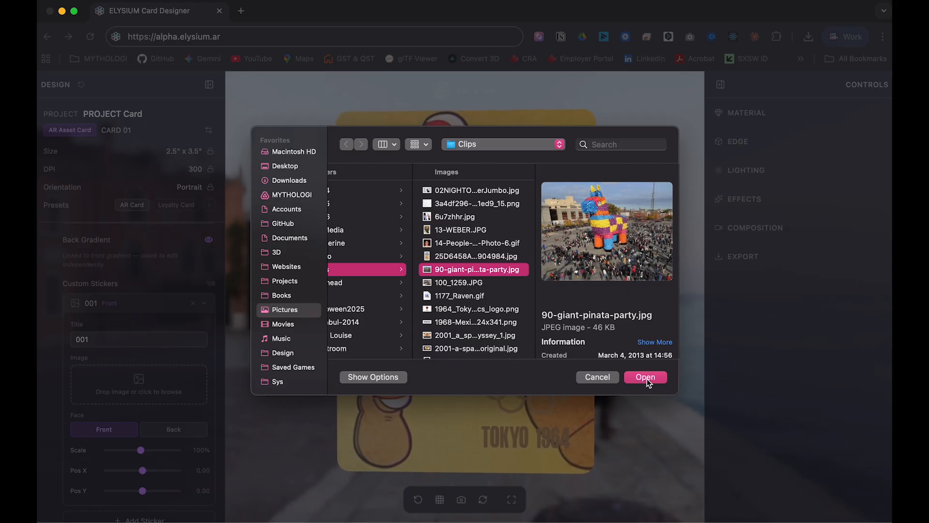
left_click(646, 377)
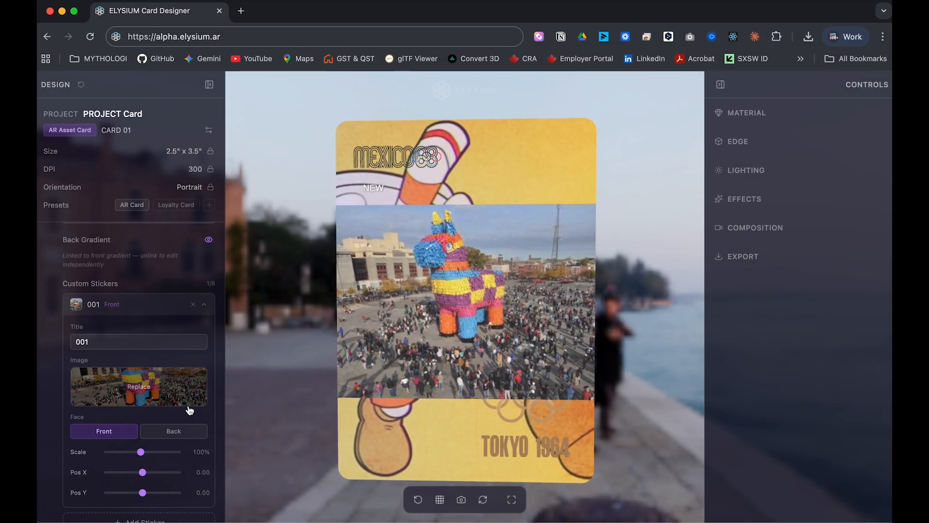
left_click(140, 452)
left_click_drag(140, 452, 140, 492)
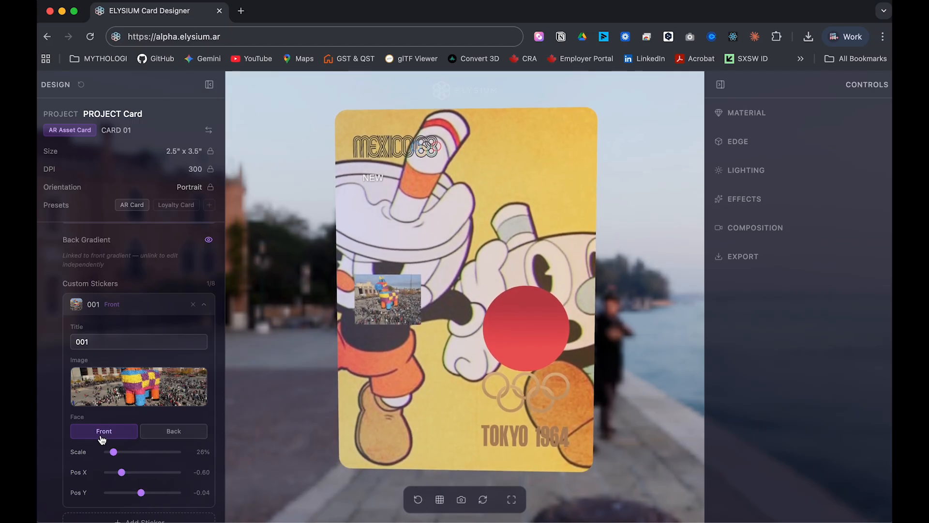
Place sticker 001 on the card's back face, then add a second sticker.
left_click(167, 437)
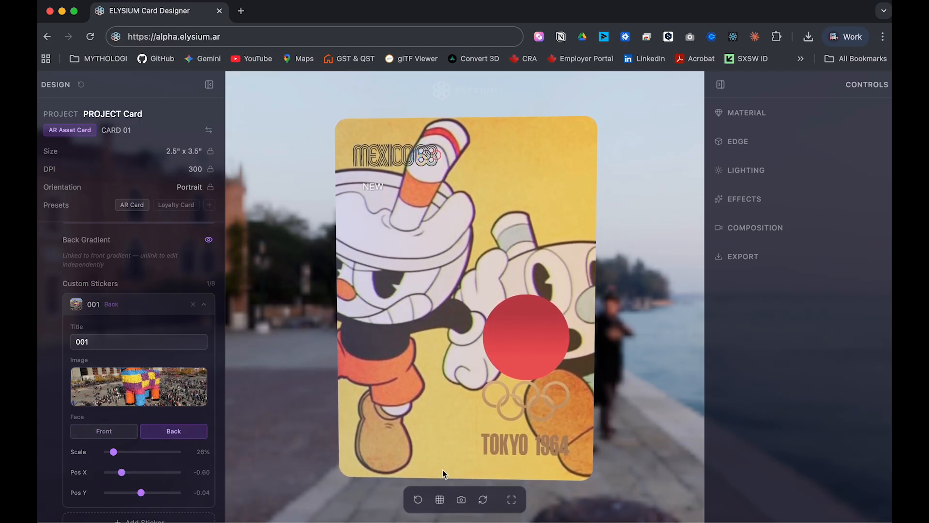
left_click(482, 499)
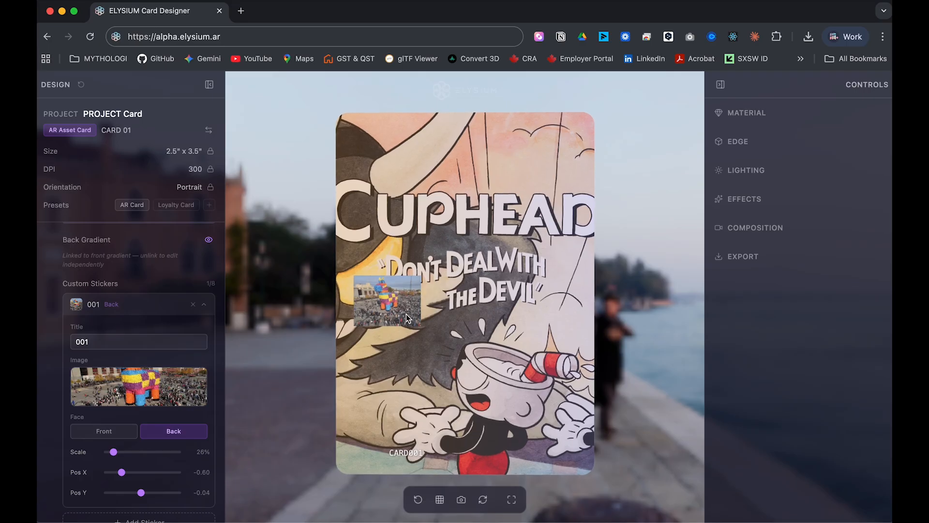
left_click(153, 308)
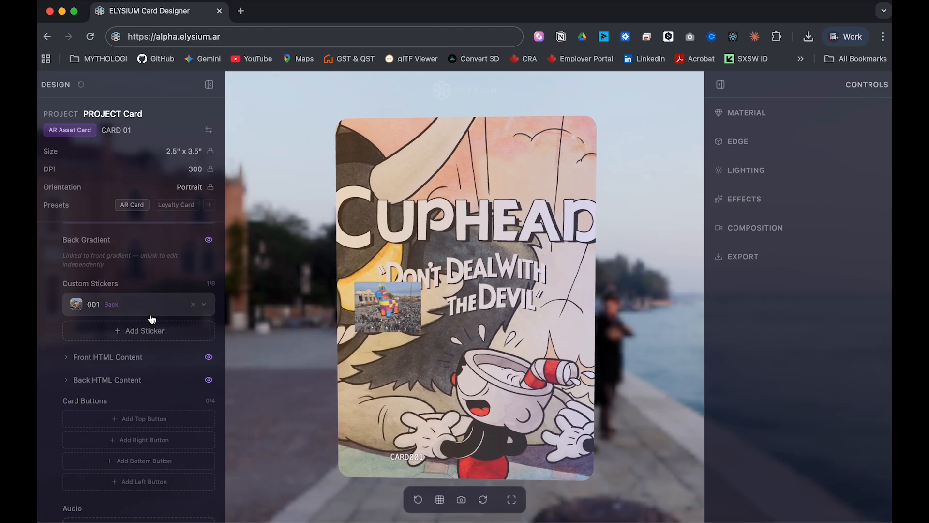
left_click(150, 334)
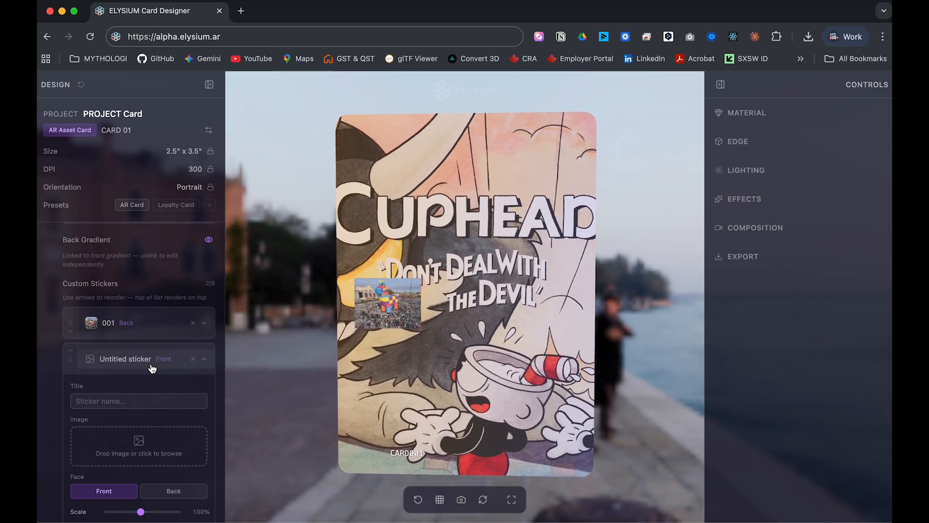
Name the new sticker 002 and load the tiger-costume office photo into it.
left_click(97, 401)
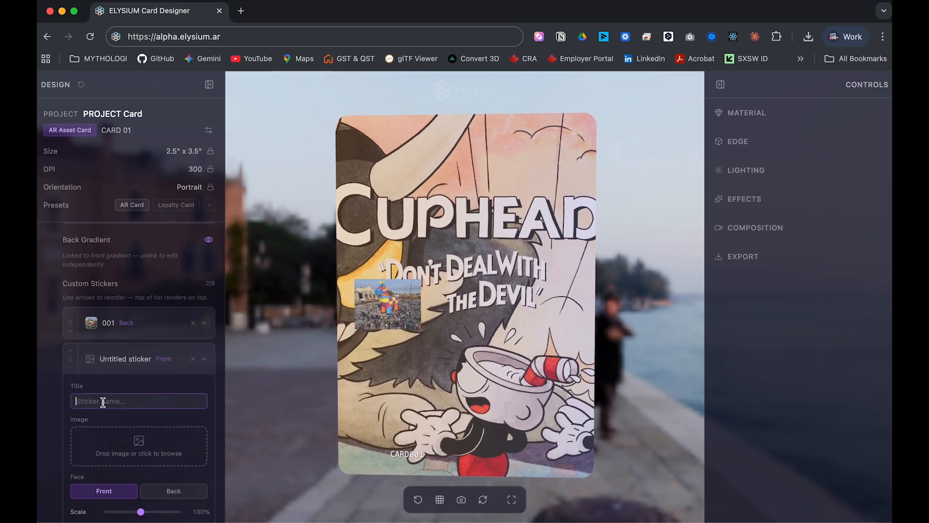
type("002")
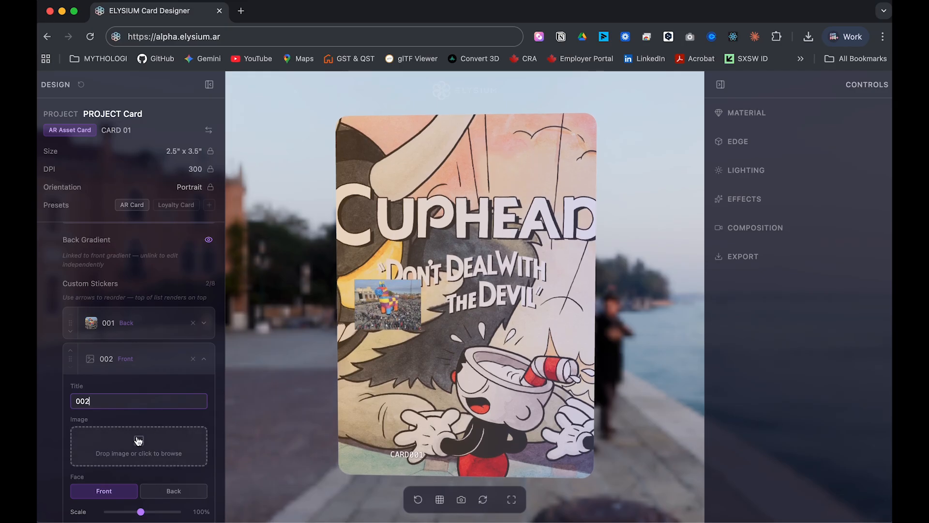
left_click(137, 440)
scroll(532, 291, "down", 2)
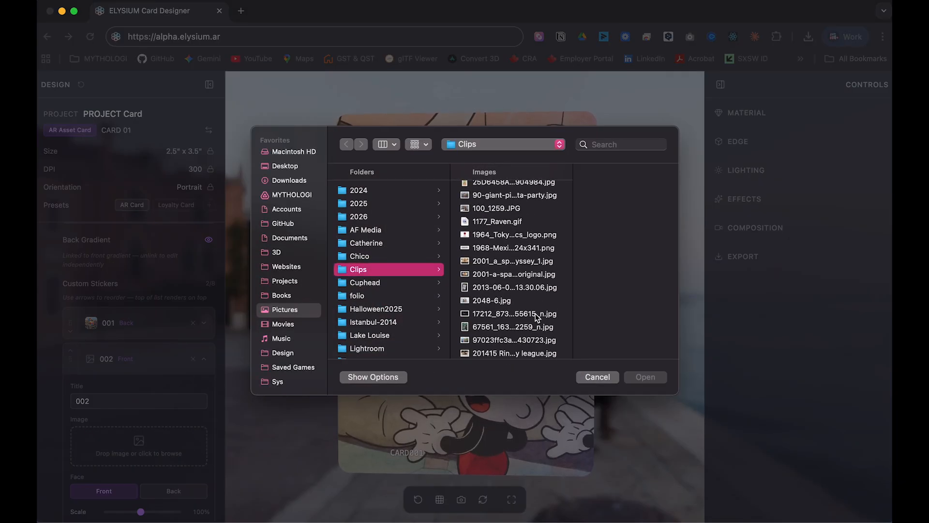
left_click(511, 220)
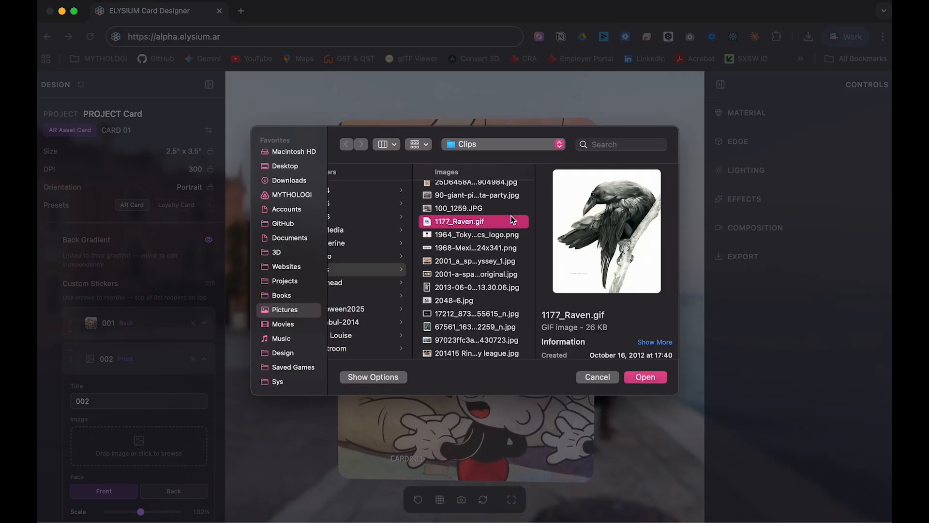
left_click(486, 208)
left_click(644, 376)
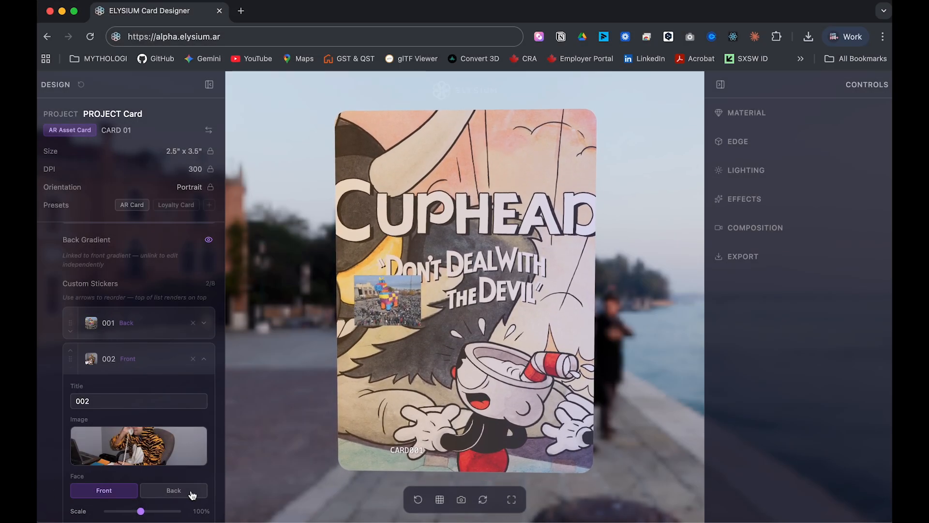
Put sticker 002 on the card's back at about 53% scale and collapse its settings.
left_click(180, 491)
left_click_drag(139, 511, 125, 513)
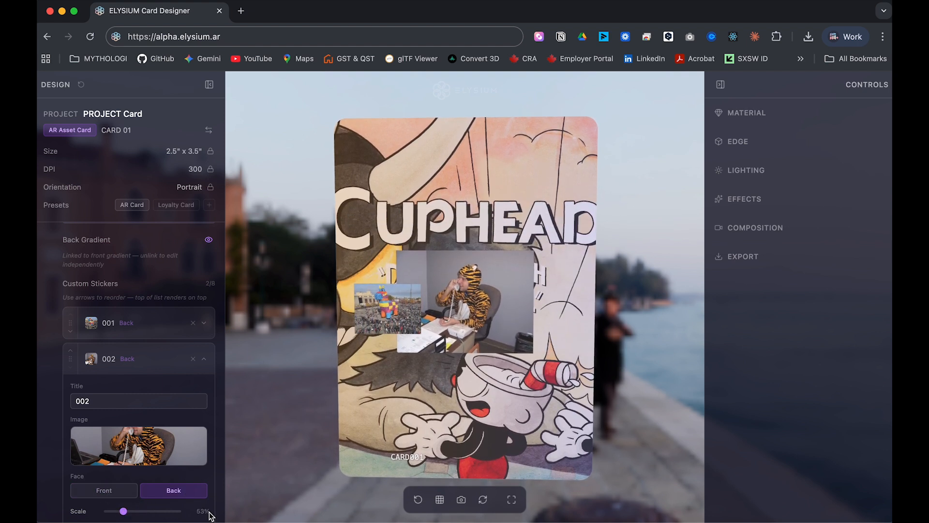
mouse_move(204, 458)
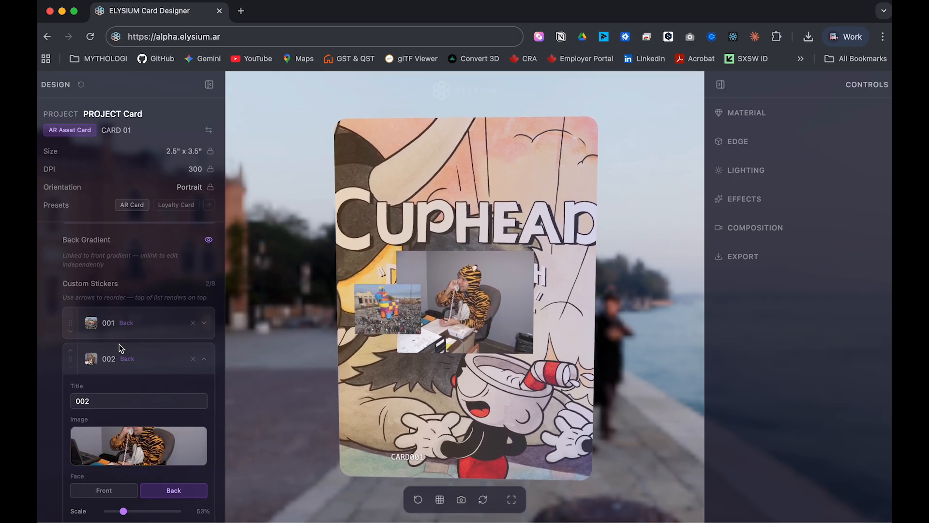
left_click(179, 363)
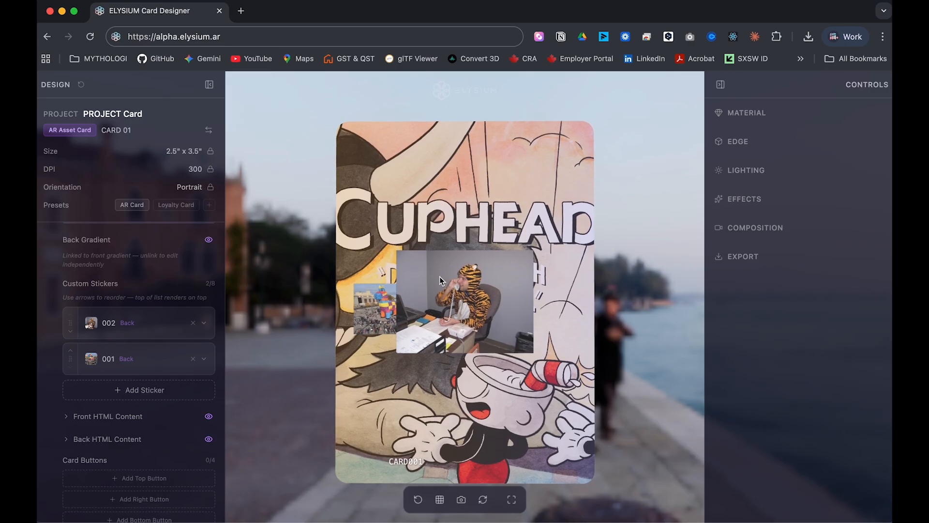
scroll(141, 395, "down", 3)
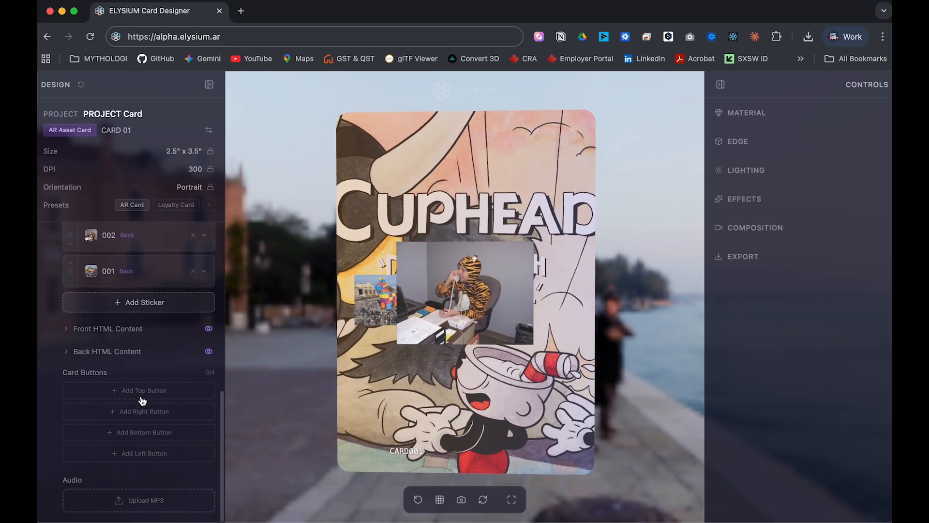
Write placeholder text 'asdlkasdlkmasdl' in Front HTML Content and flip the card to view it.
left_click(95, 330)
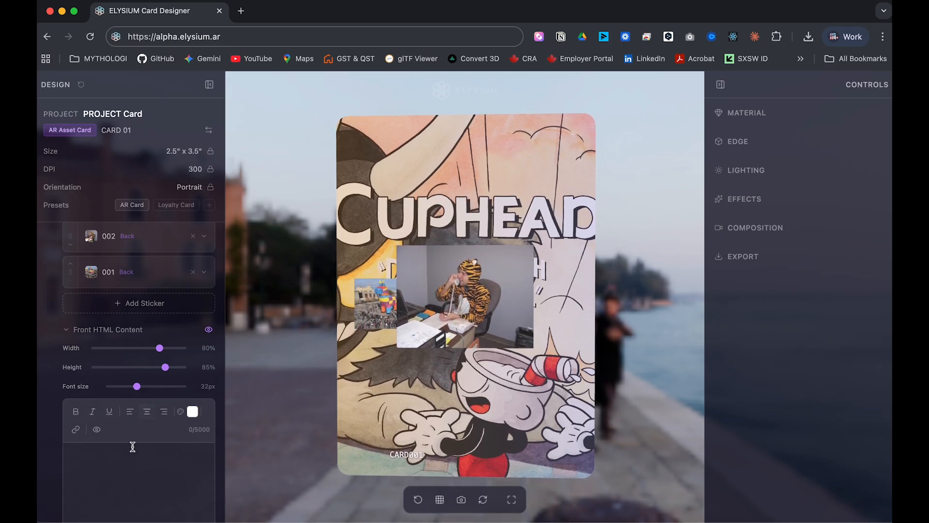
left_click(129, 462)
type("asdlkasdlkmasdl")
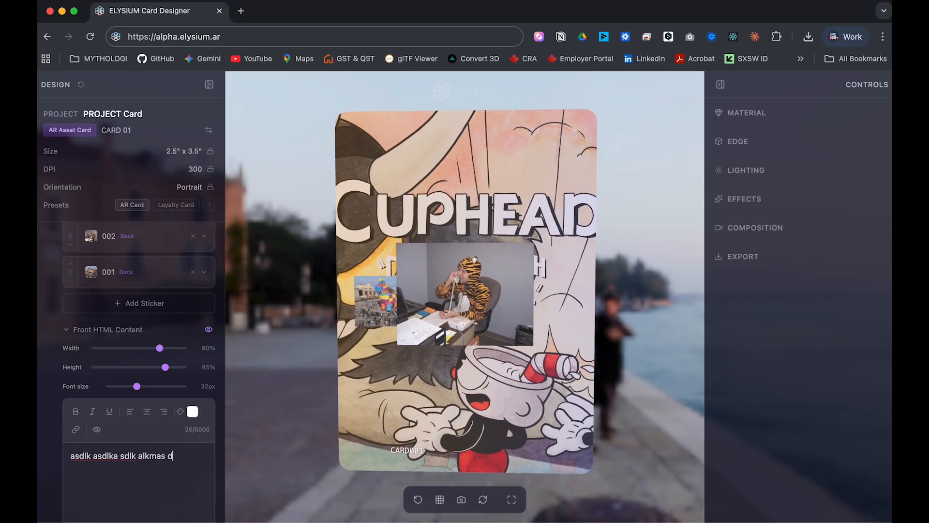
left_click(483, 501)
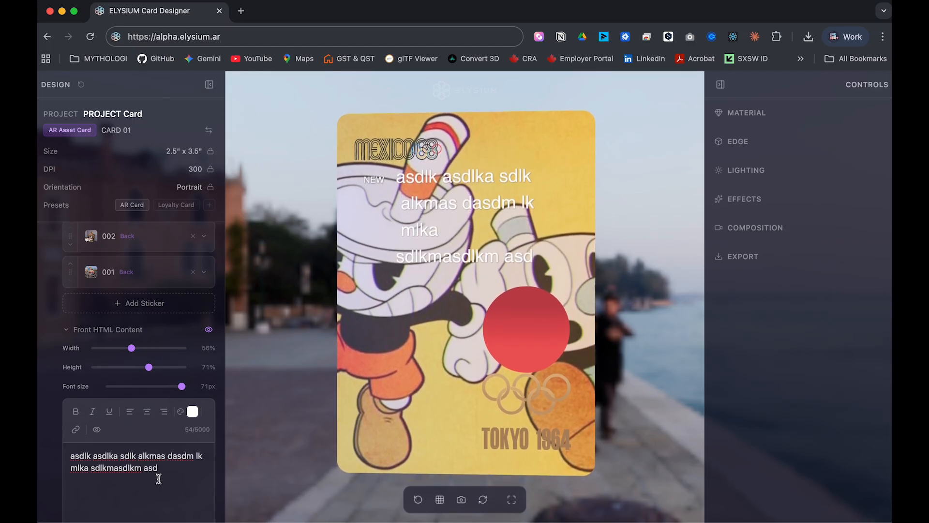
scroll(158, 478, "down", 5)
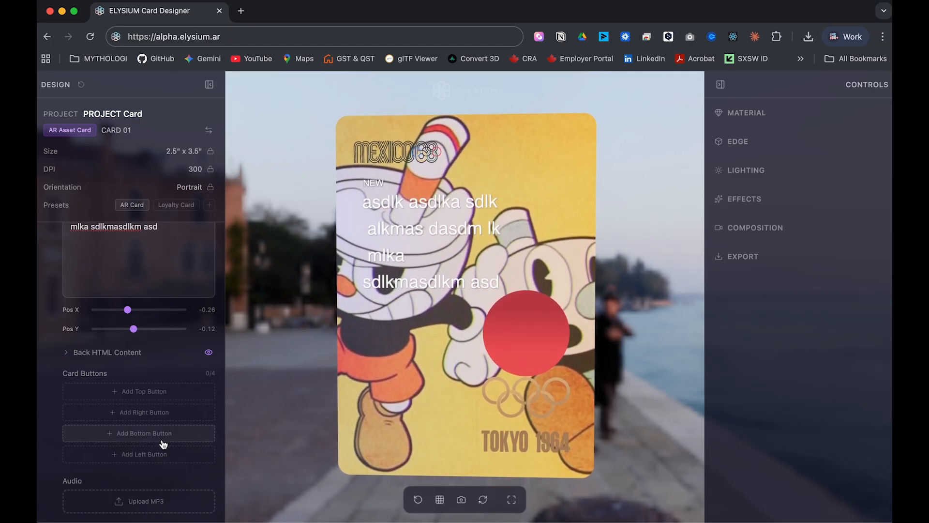
scroll(157, 283, "up", 5)
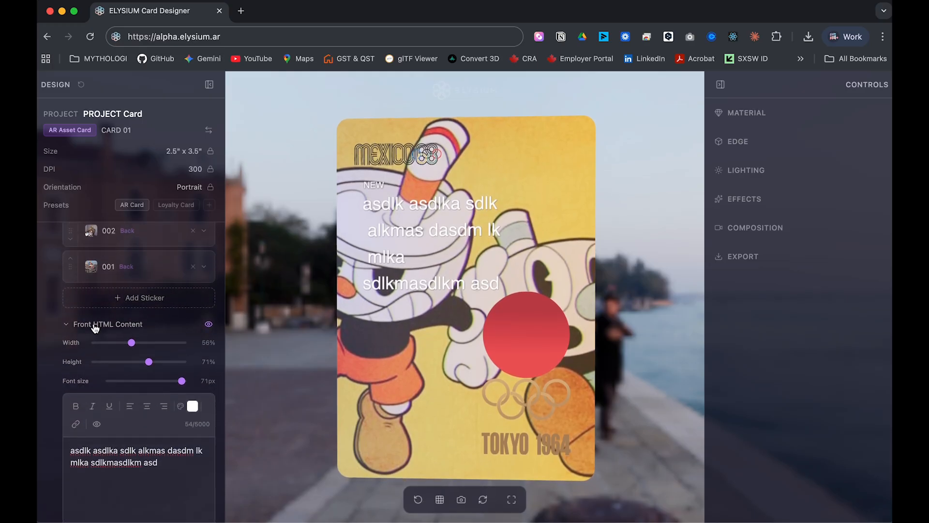
Set the front HTML text colour to red and add 'asdasdasd'.
left_click(95, 325)
left_click(114, 356)
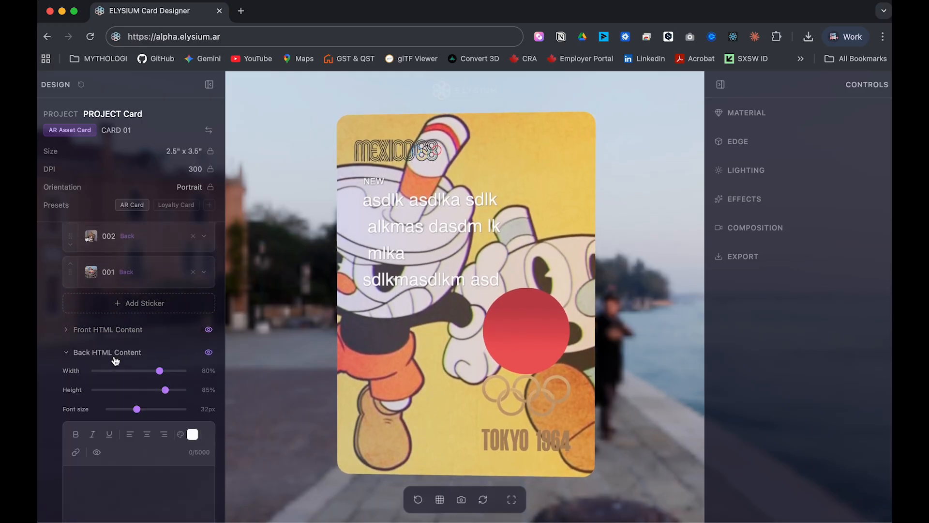
left_click(115, 358)
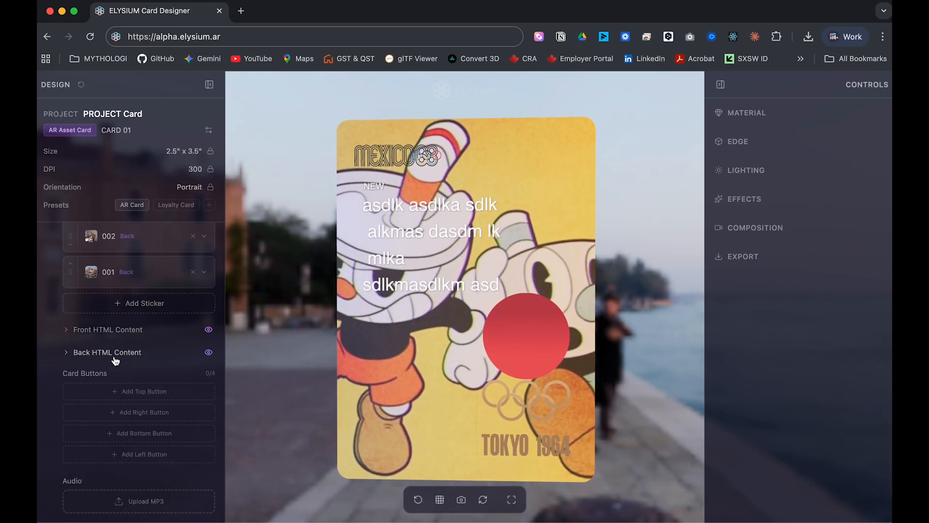
left_click(125, 335)
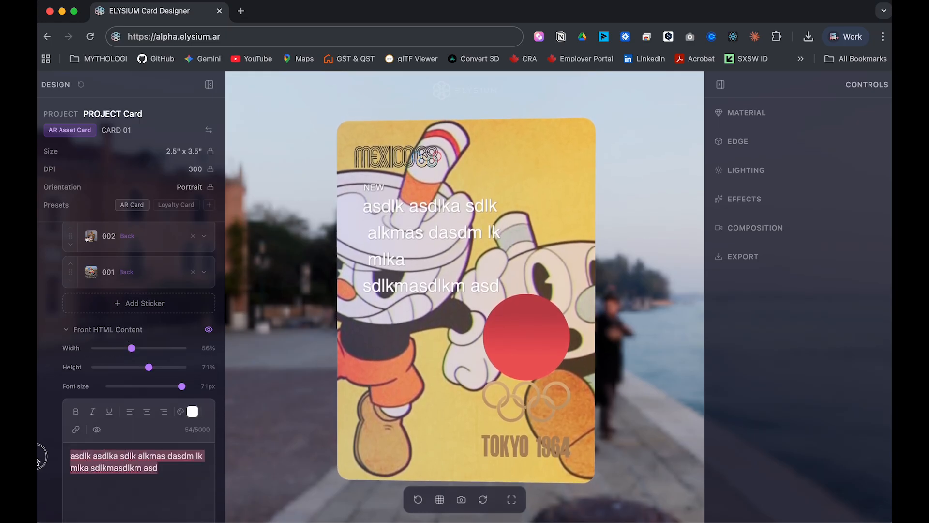
left_click(192, 412)
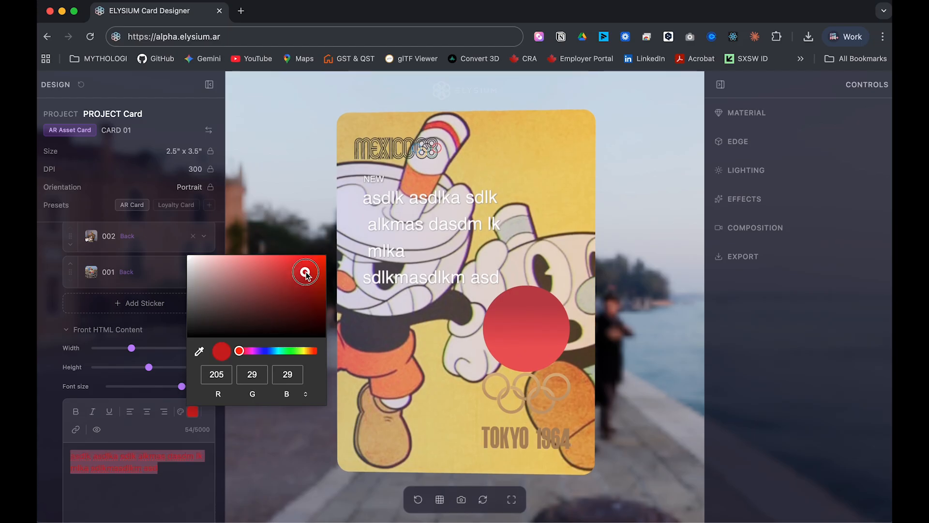
left_click_drag(306, 275, 279, 274)
left_click(194, 486)
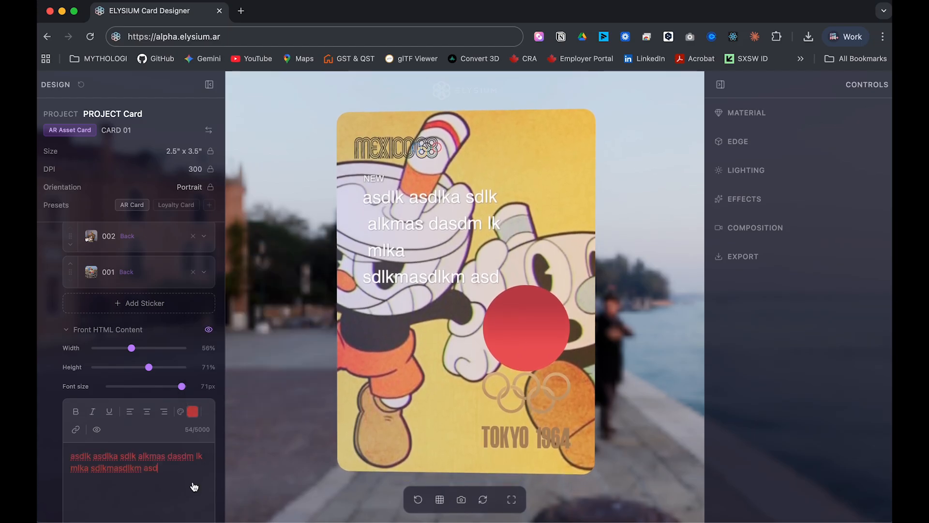
type("asdasdasd")
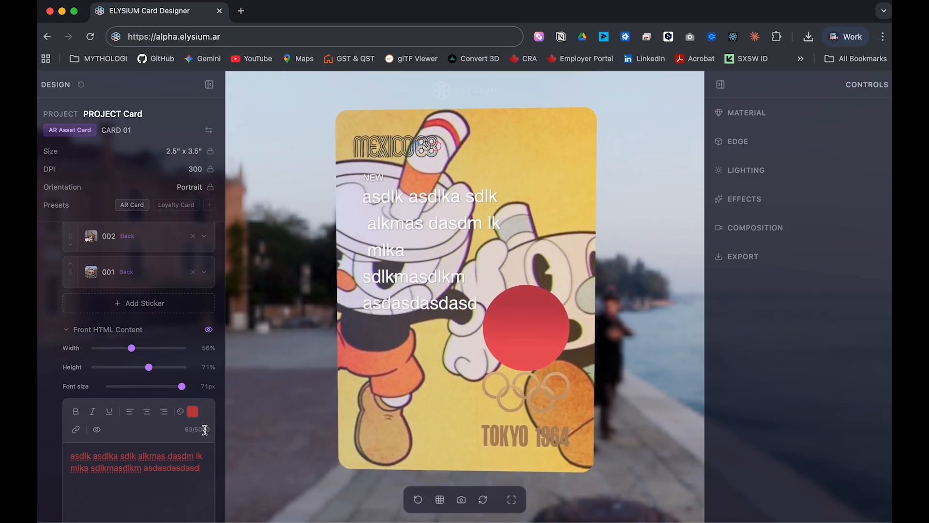
Check the text on both card sides, then hide the design settings panel.
left_click(176, 468)
scroll(177, 502, "down", 1)
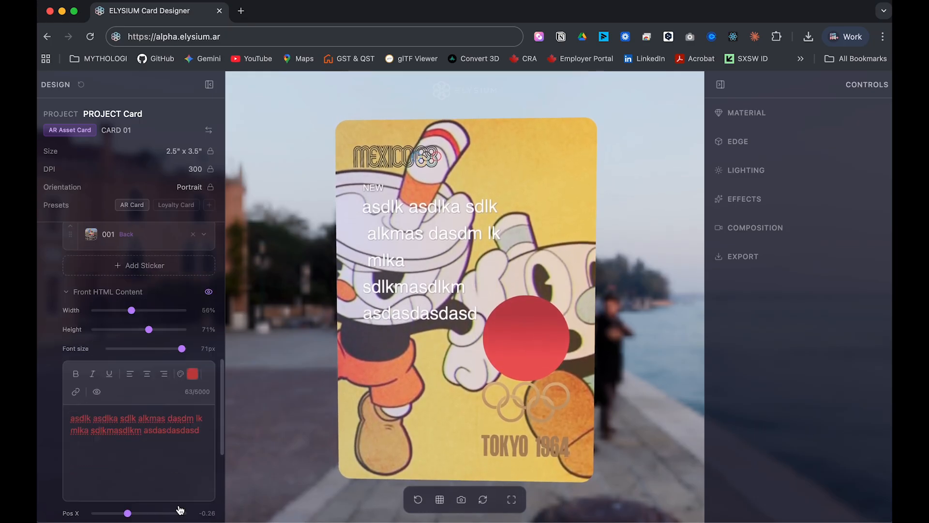
scroll(179, 506, "down", 1)
scroll(204, 430, "down", 5)
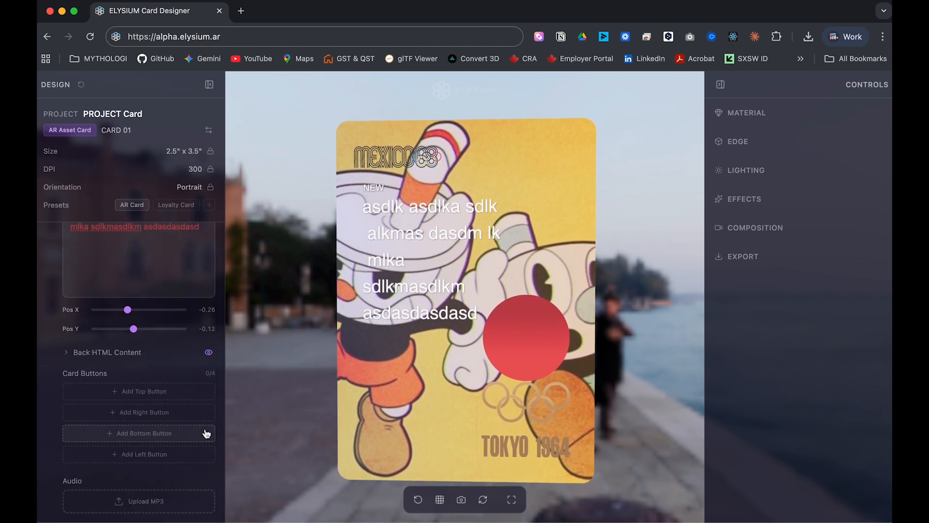
scroll(207, 433, "up", 10)
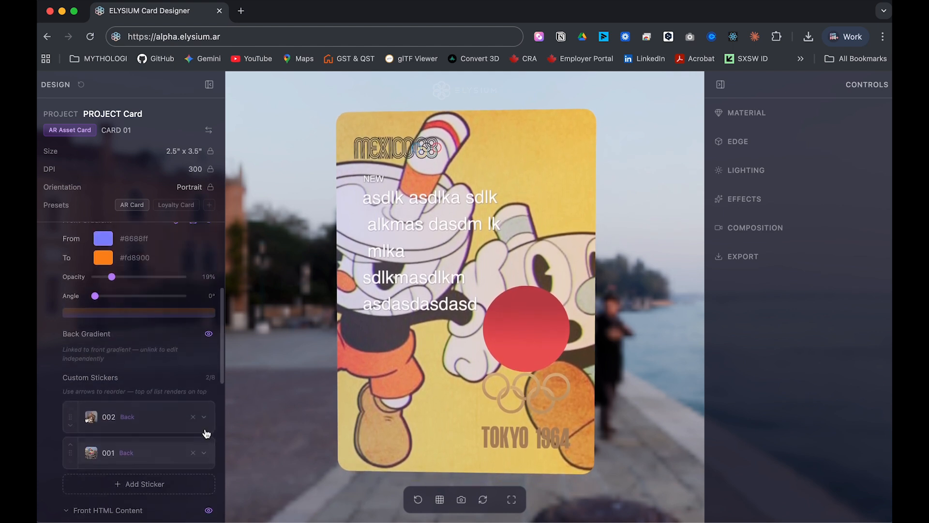
scroll(207, 434, "up", 1)
left_click(483, 499)
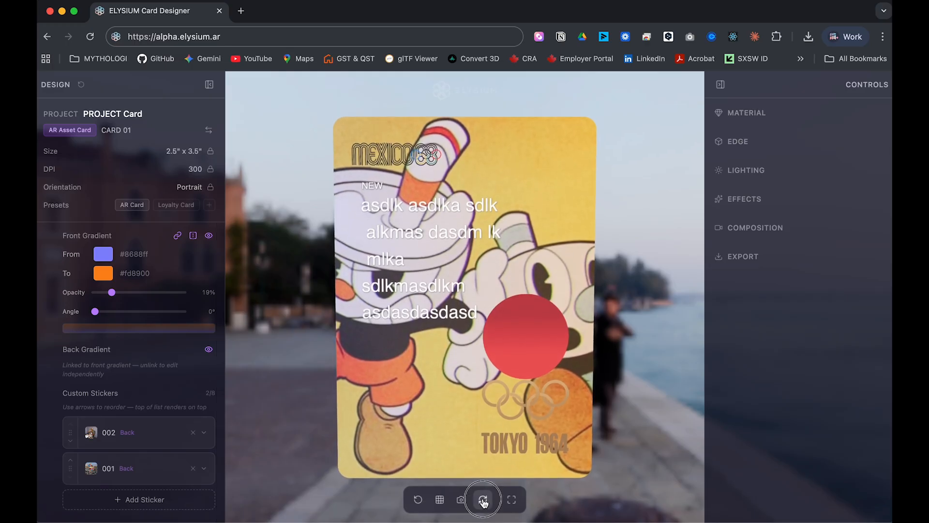
left_click(483, 500)
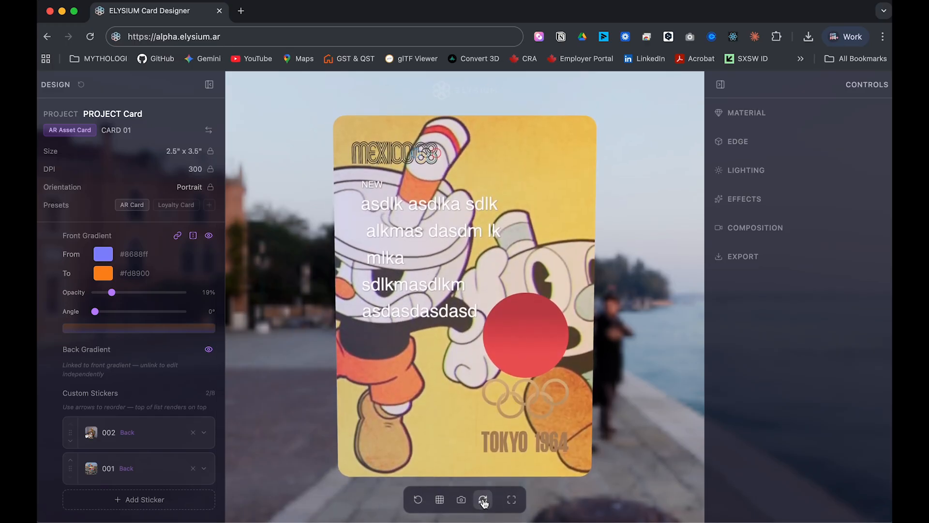
left_click(210, 85)
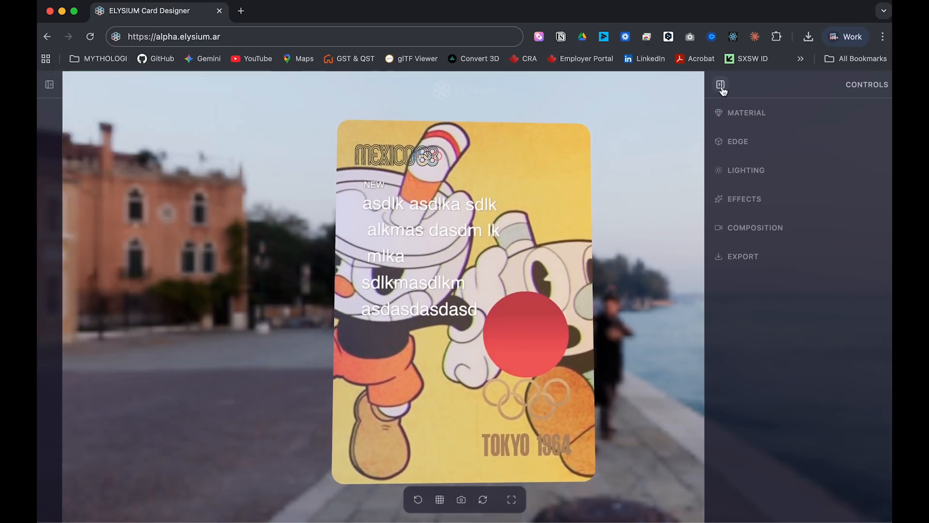
Try the Holographic, Gold Foil, Matte and Glossy material presets while orbiting the card.
left_click(721, 115)
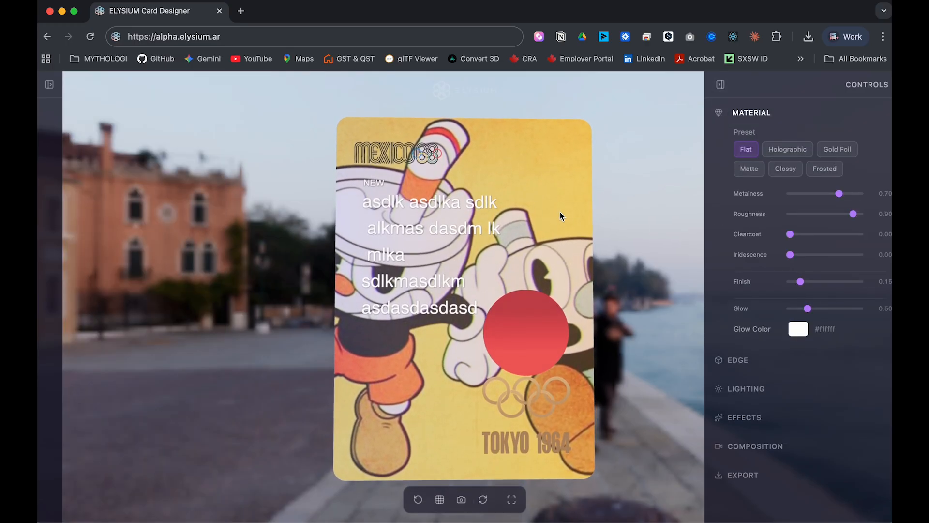
left_click_drag(556, 213, 590, 258)
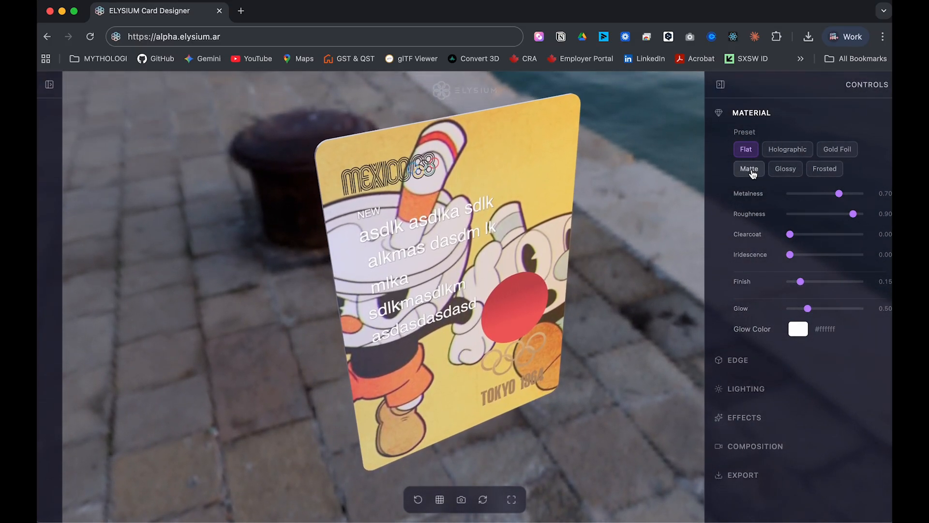
left_click_drag(574, 228, 569, 200)
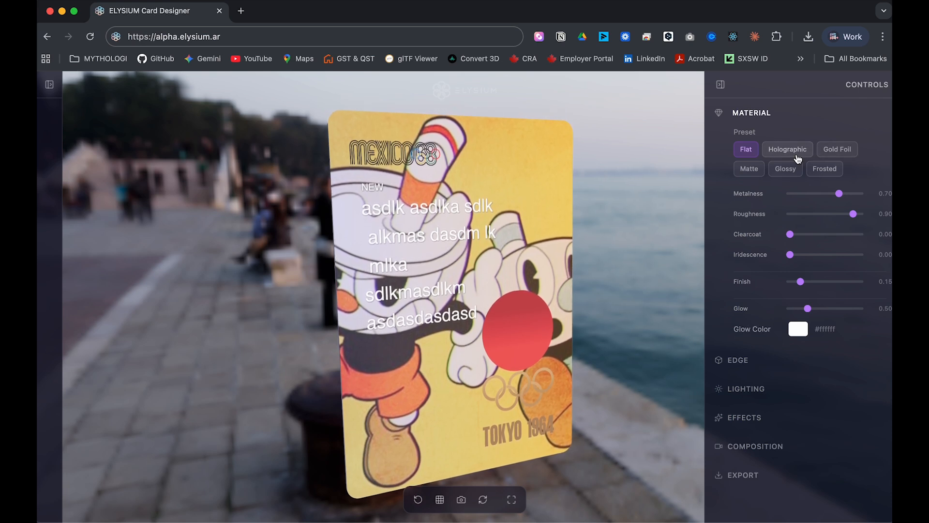
left_click(795, 154)
left_click(836, 153)
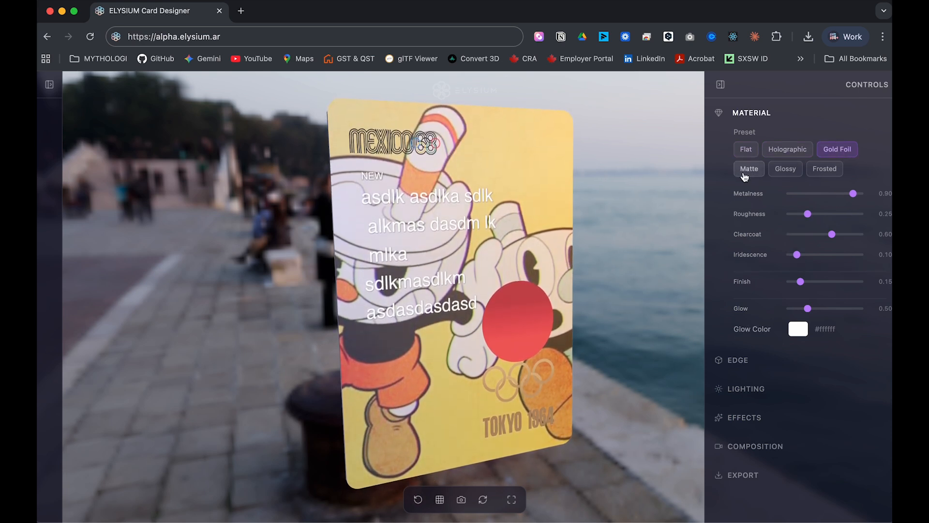
left_click(752, 177)
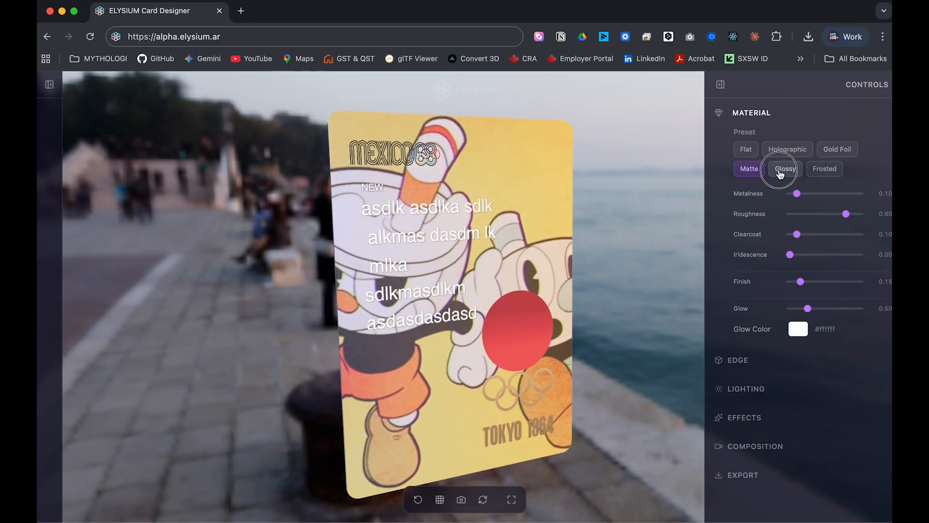
left_click(784, 169)
mouse_move(507, 283)
left_mouse_down()
mouse_move(547, 249)
mouse_move(502, 267)
mouse_move(515, 286)
left_mouse_up()
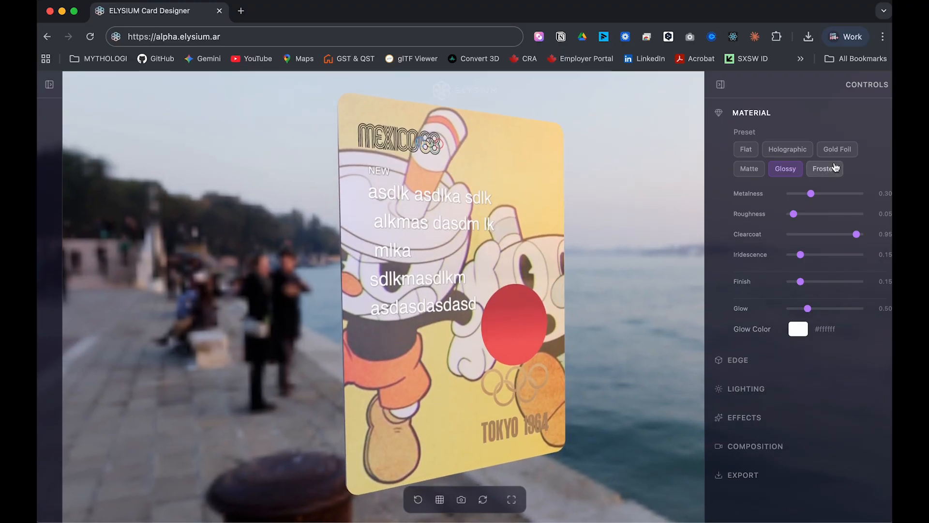
Settle on Gold Foil material (Metalness 0.90, Roughness 0.25, Clearcoat 0.60) after other presets.
left_click(839, 153)
left_click_drag(563, 247, 536, 271)
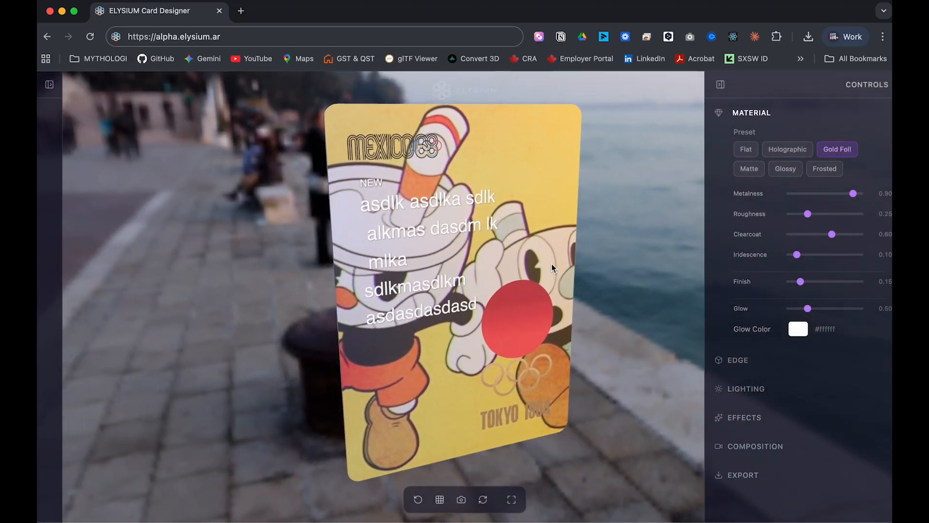
left_click(790, 153)
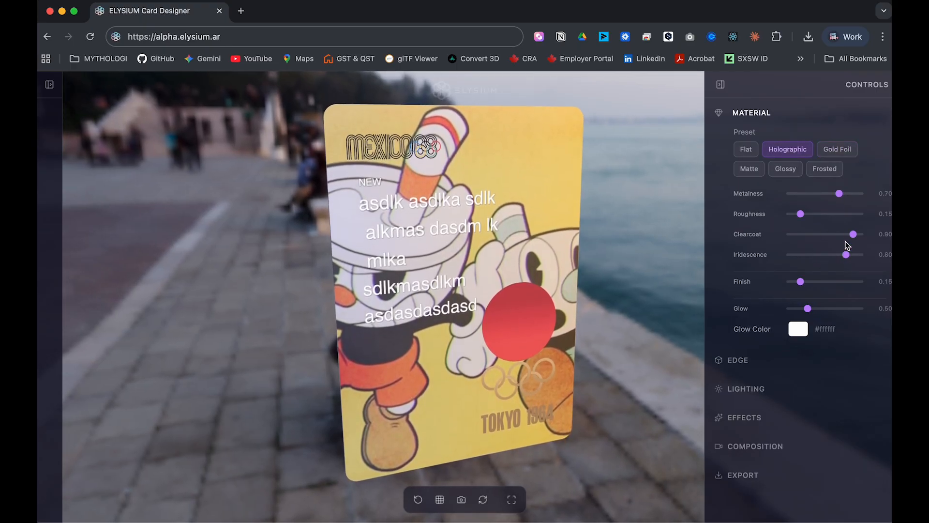
left_click(746, 150)
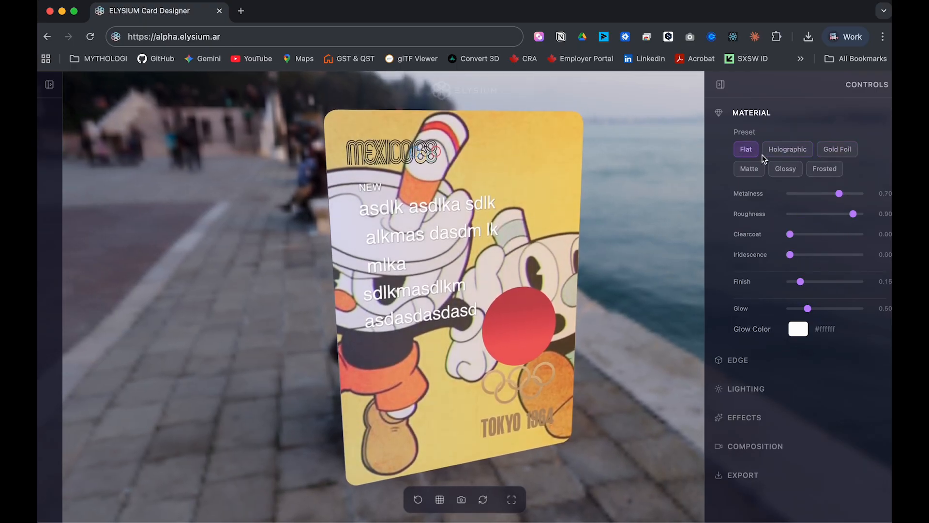
left_click(785, 169)
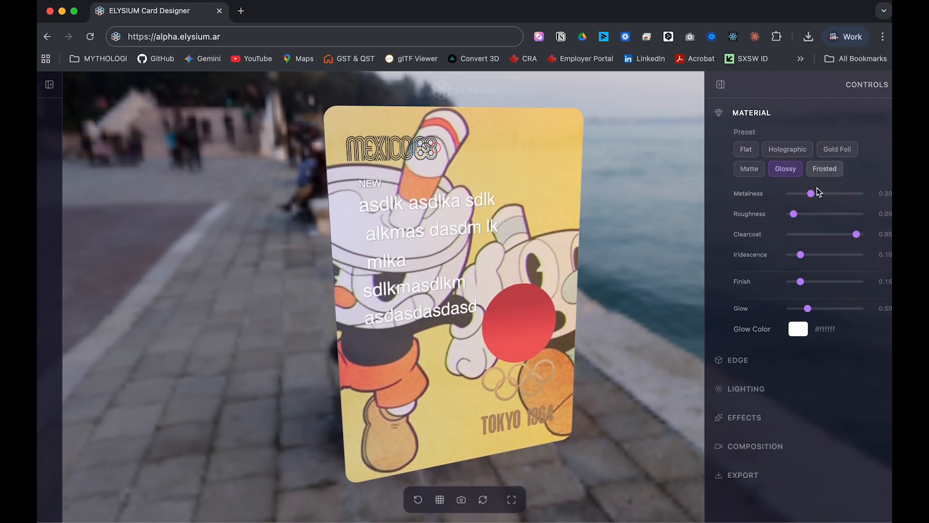
left_click(836, 153)
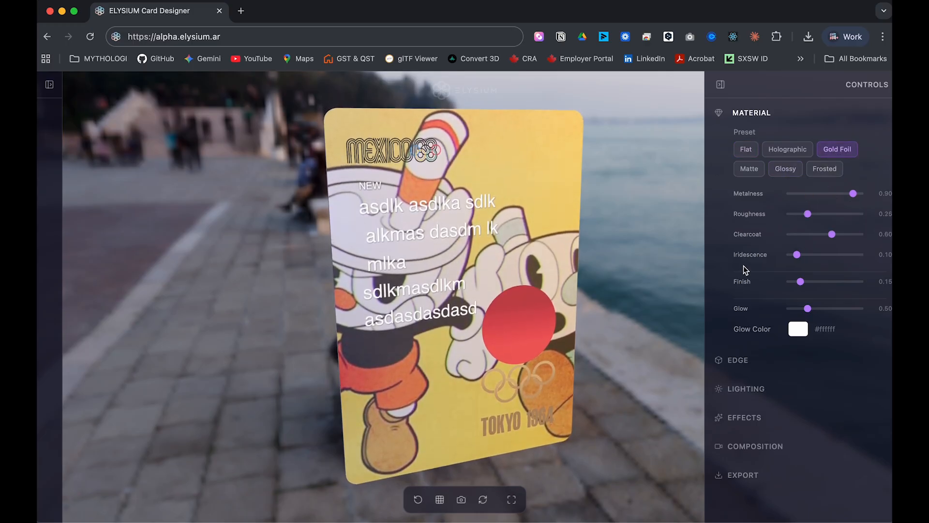
left_click_drag(514, 333, 497, 270)
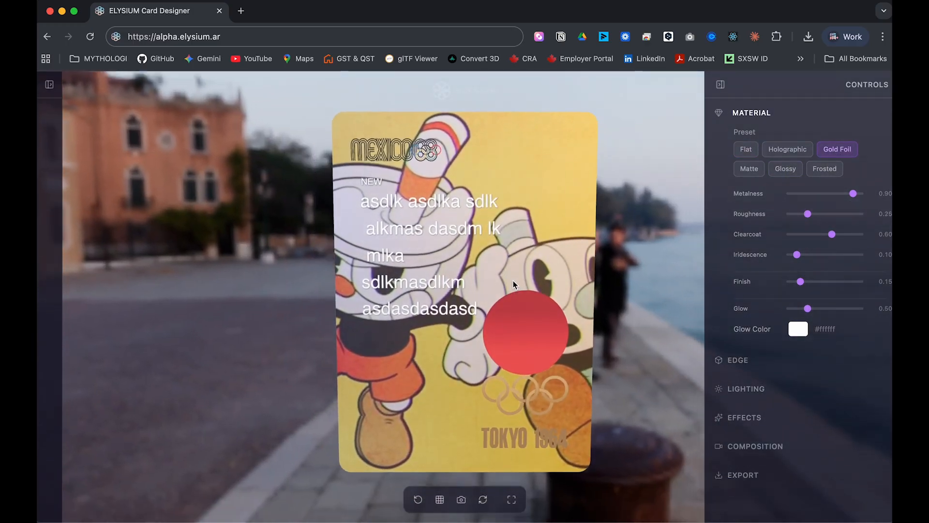
left_click(725, 359)
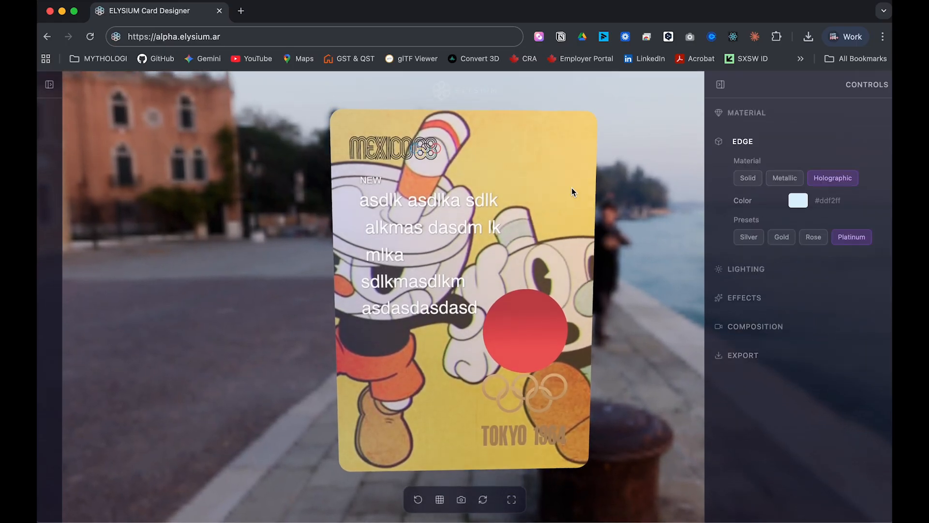
Colour the card edge magenta #cb2077 and orbit to inspect it edge-on and from the front.
left_click_drag(634, 190, 466, 381)
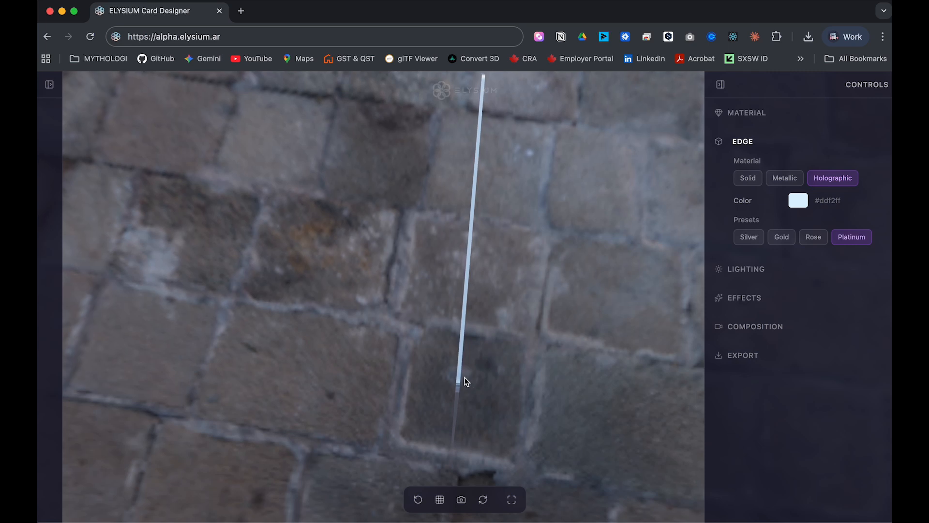
left_click_drag(583, 300, 519, 254)
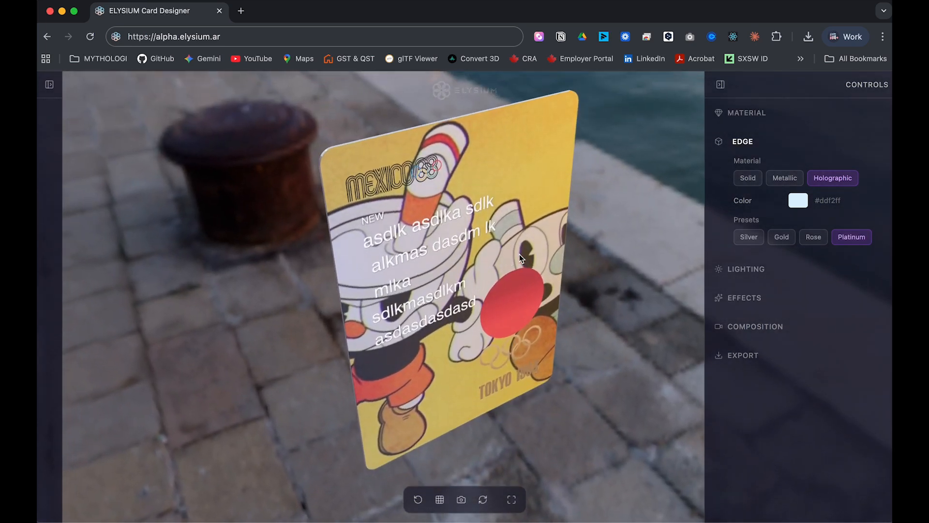
left_click(798, 200)
left_click(852, 311)
left_click(838, 235)
left_click(642, 230)
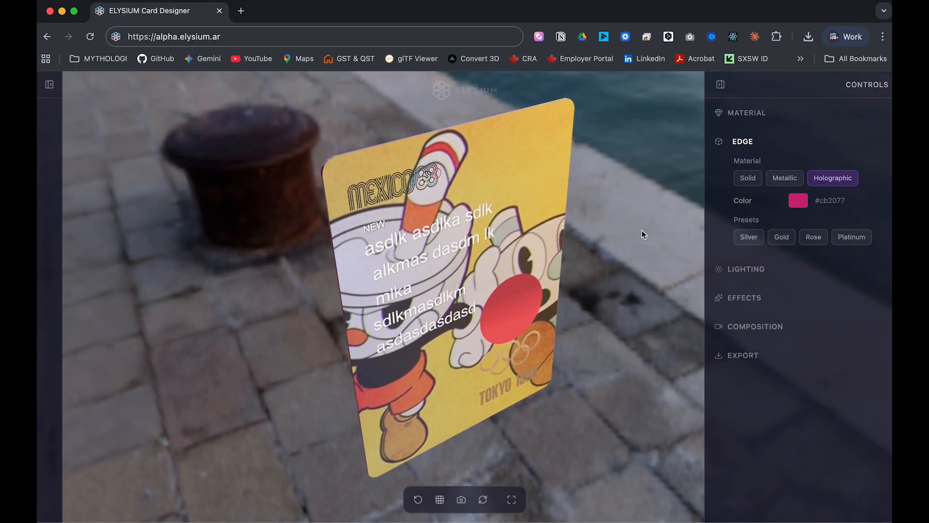
left_click_drag(643, 228, 690, 279)
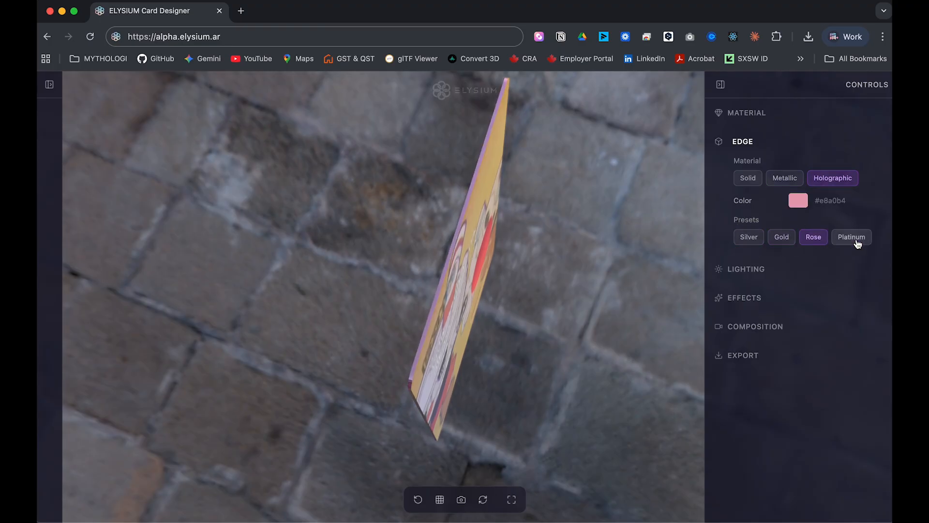
left_click_drag(577, 328, 515, 277)
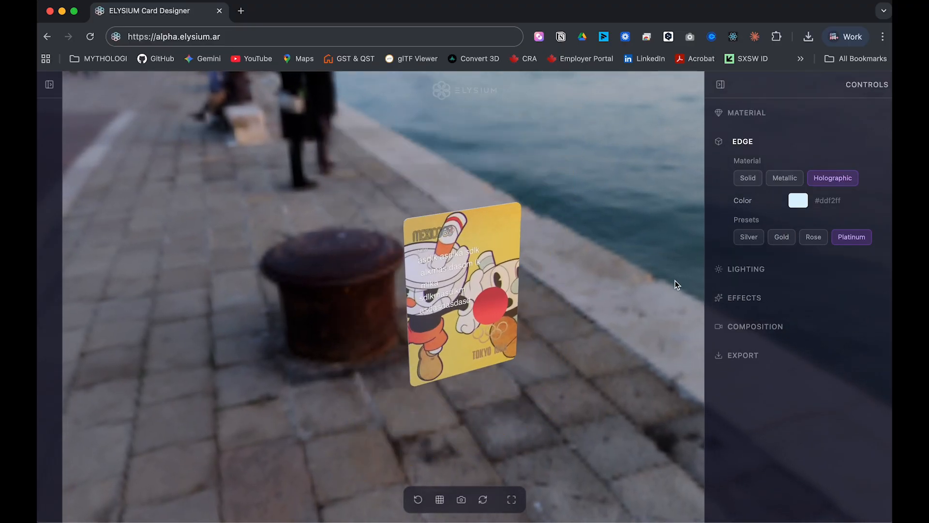
left_click(782, 270)
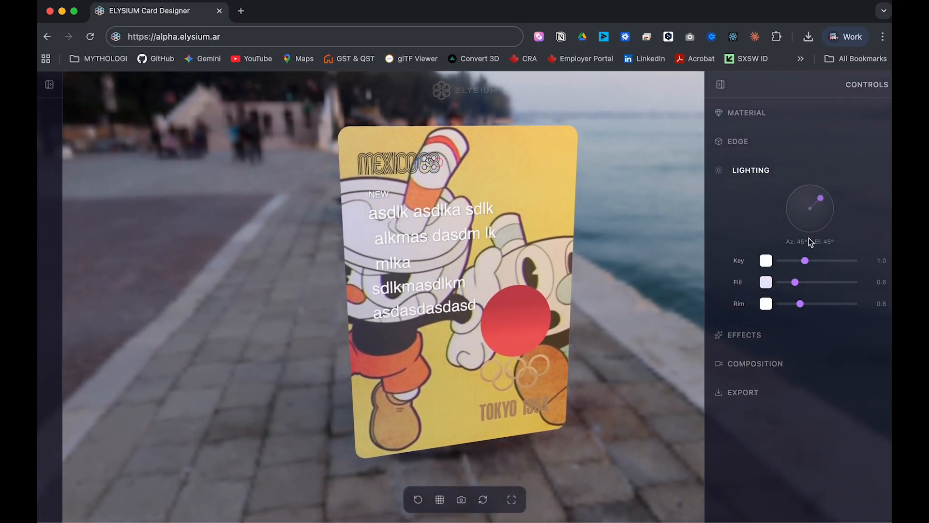
Drag the light-direction dial to azimuth -32°, elevation 3°.
left_click_drag(820, 211, 815, 206)
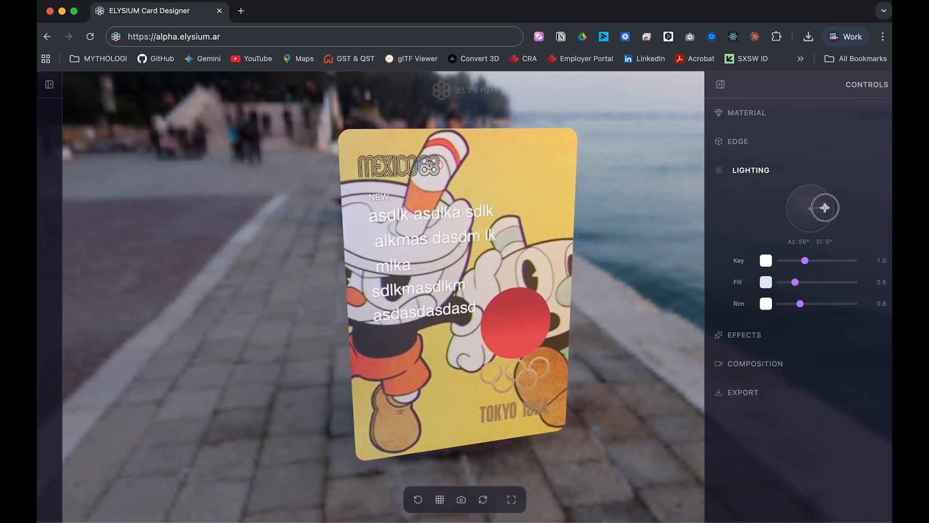
left_click_drag(804, 209, 801, 206)
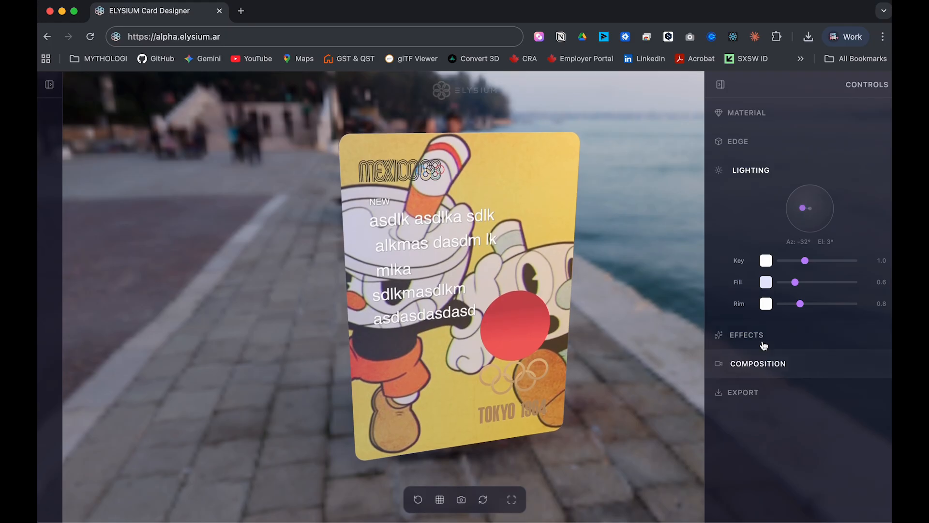
Confirm Drop Shadow, Float Animation and Light Parallax stay enabled in Effects, then collapse it.
left_click(762, 334)
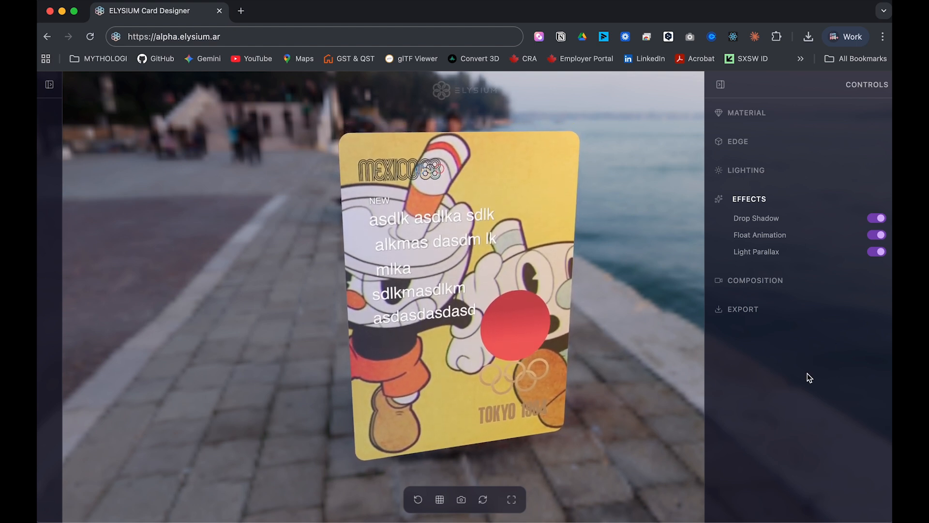
left_click(760, 199)
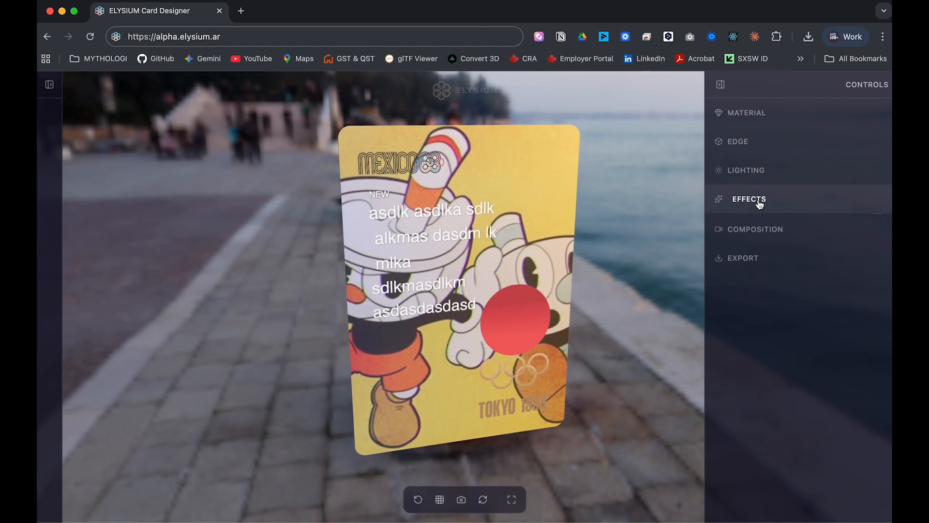
Cycle through the Portrait, Hero, Float and Drama compositions, settling on the three-card Showcase.
left_click(759, 229)
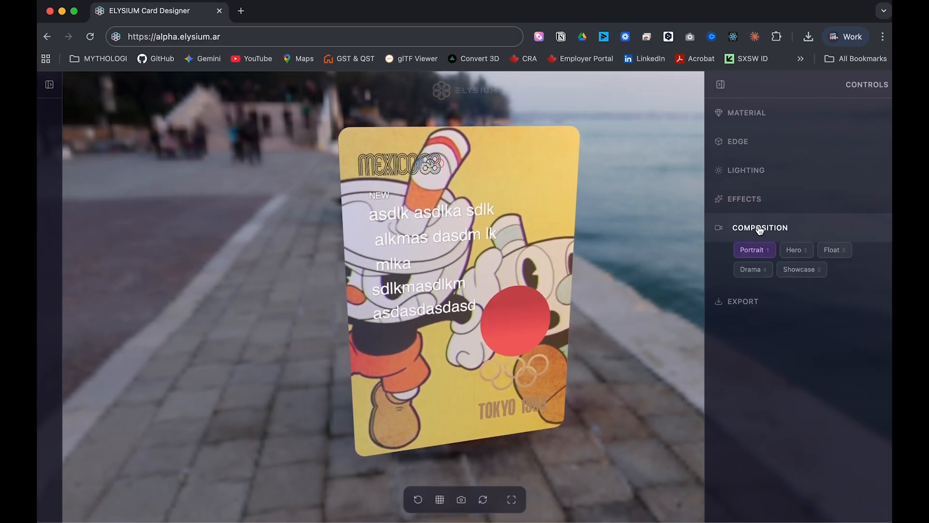
left_click(753, 251)
left_click(799, 255)
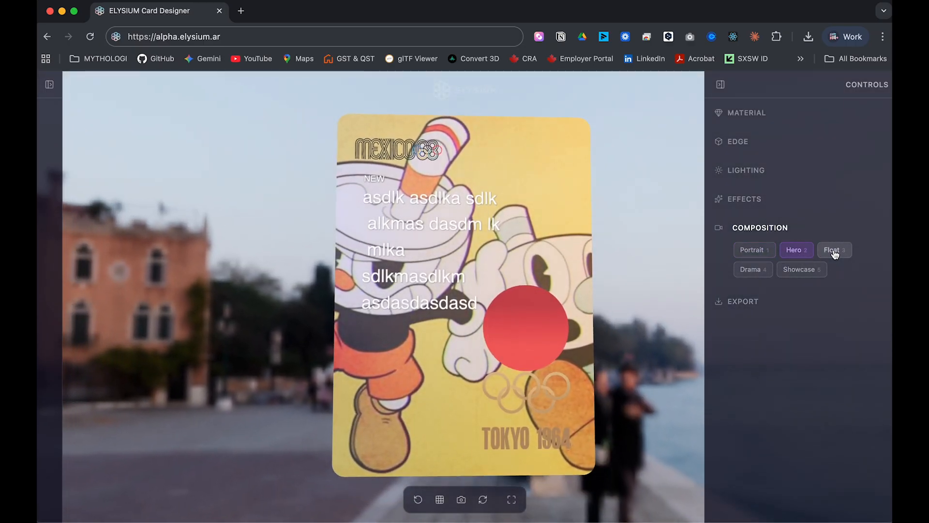
left_click(835, 253)
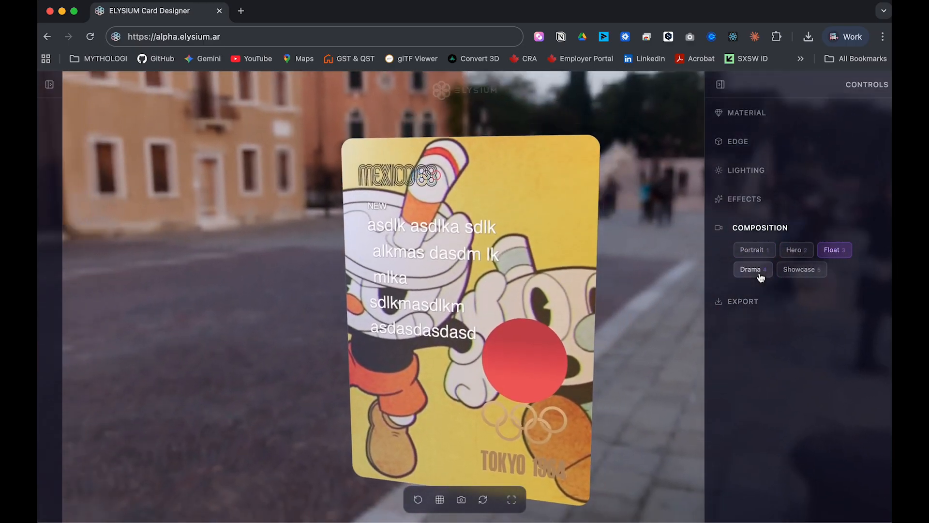
left_click(757, 271)
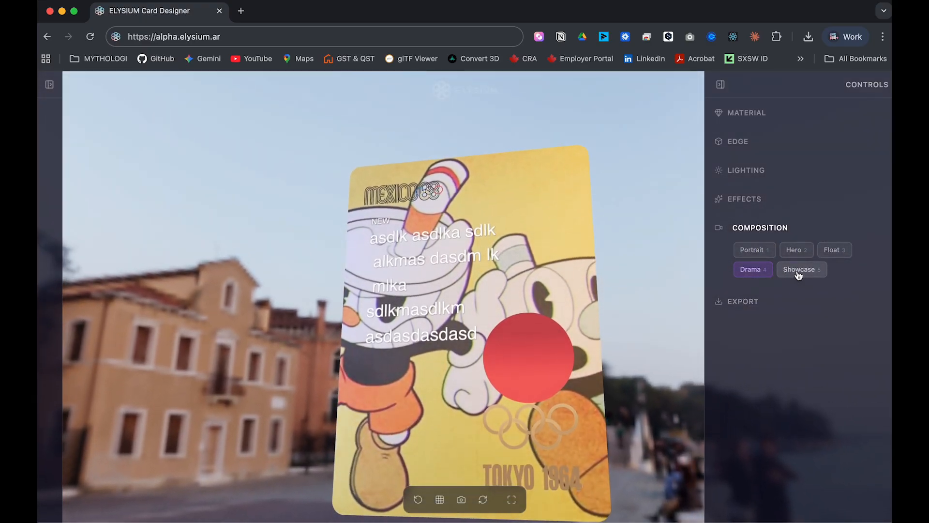
left_click(799, 271)
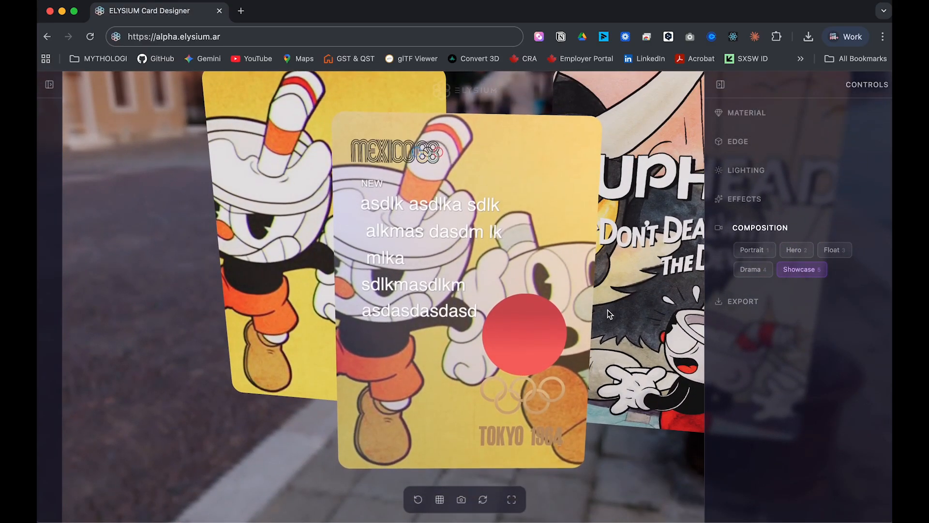
Orbit and pan the showcase, toggle fullscreen twice, and reopen the Design panel.
mouse_move(432, 346)
left_mouse_down()
mouse_move(653, 337)
mouse_move(382, 345)
mouse_move(437, 343)
mouse_move(417, 355)
left_mouse_up()
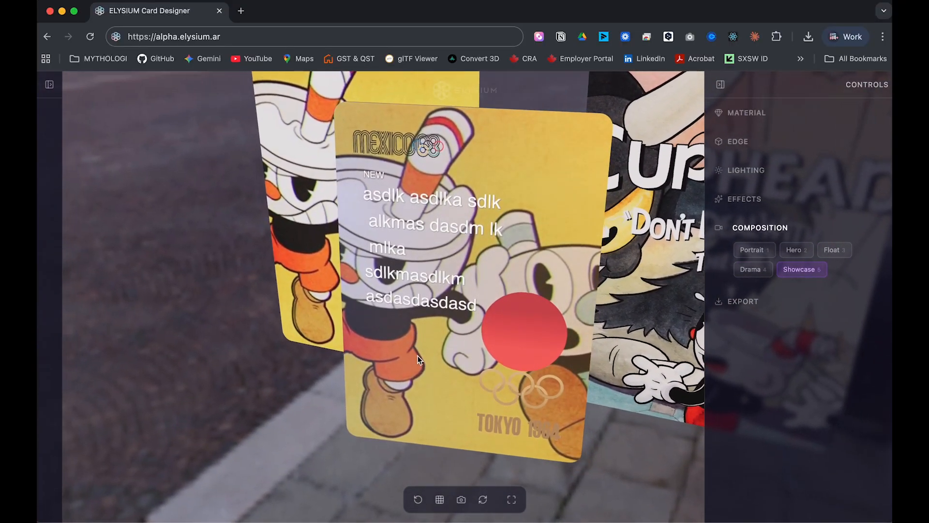
left_click_drag(508, 374, 379, 375)
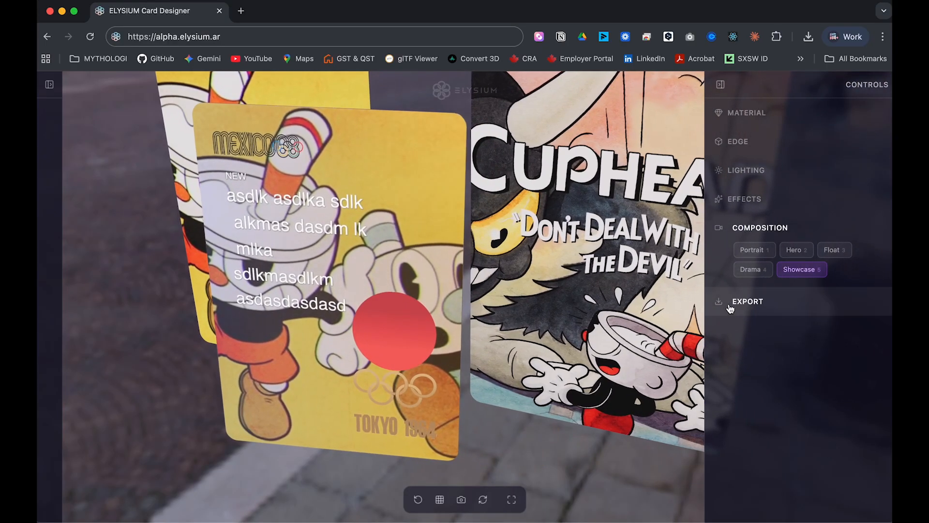
left_click(512, 499)
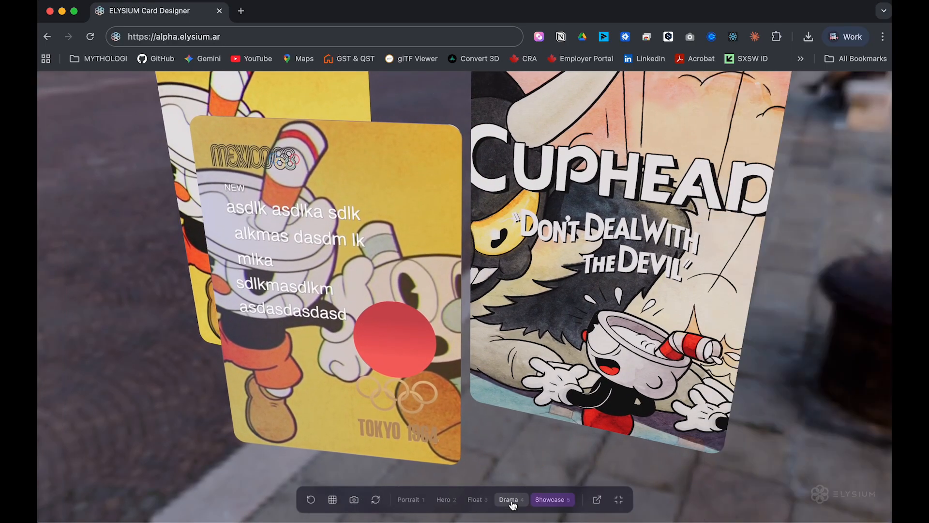
left_click(618, 498)
left_click(518, 503)
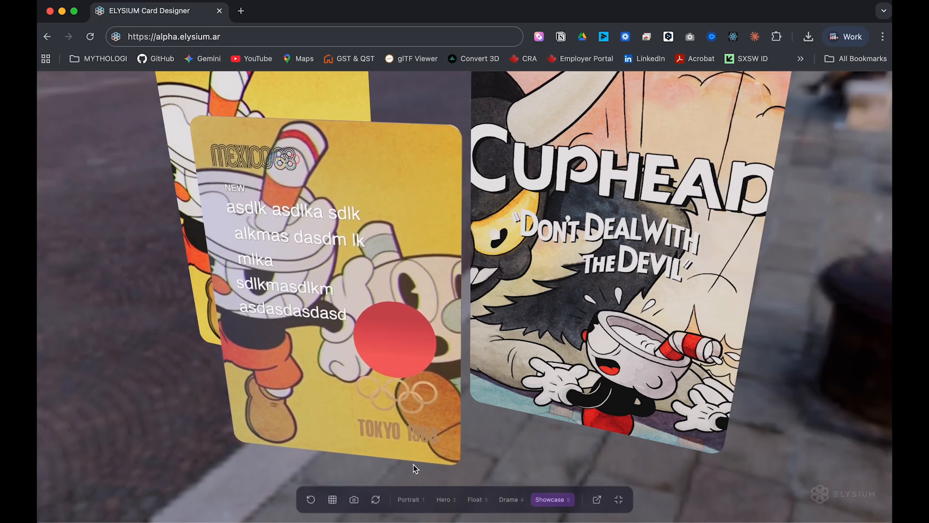
left_click(619, 499)
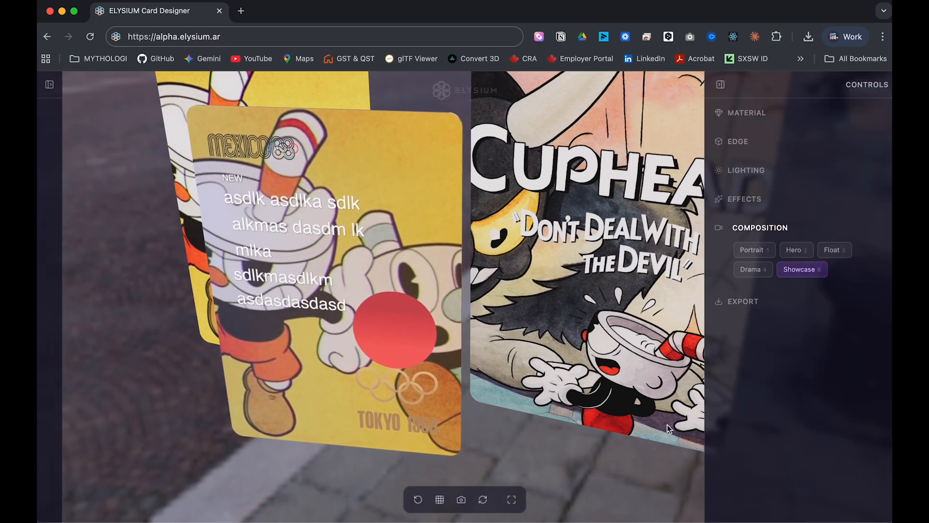
left_click(49, 84)
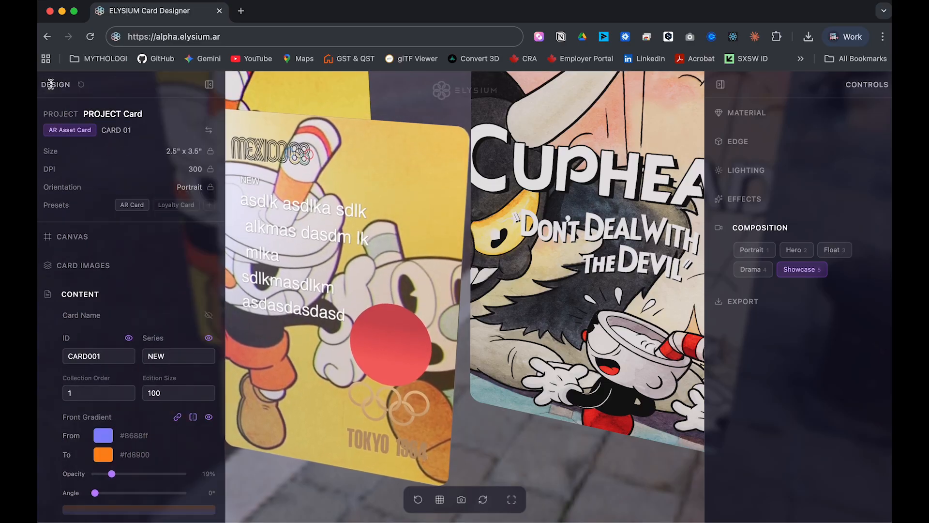
scroll(140, 483, "down", 10)
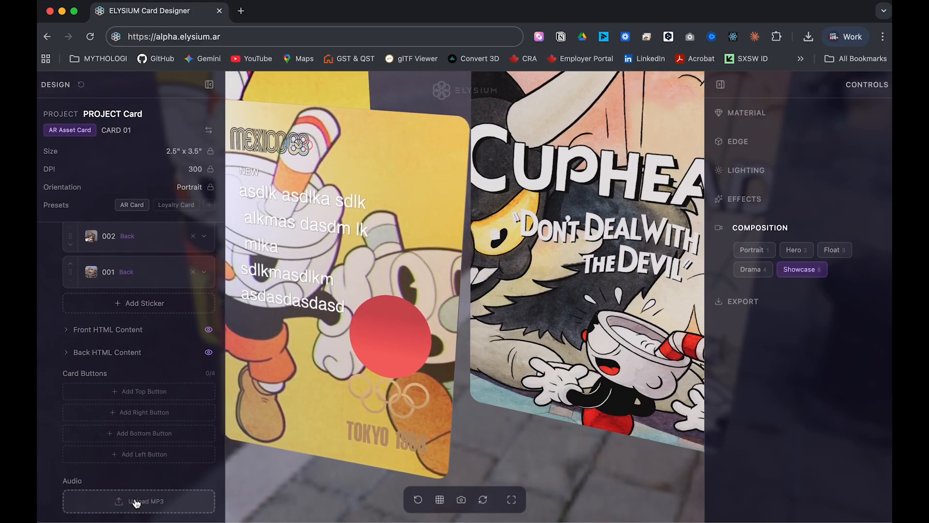
Upload Girls_Boys.mp3 from the Music folder as CARD 01's audio track.
left_click(136, 501)
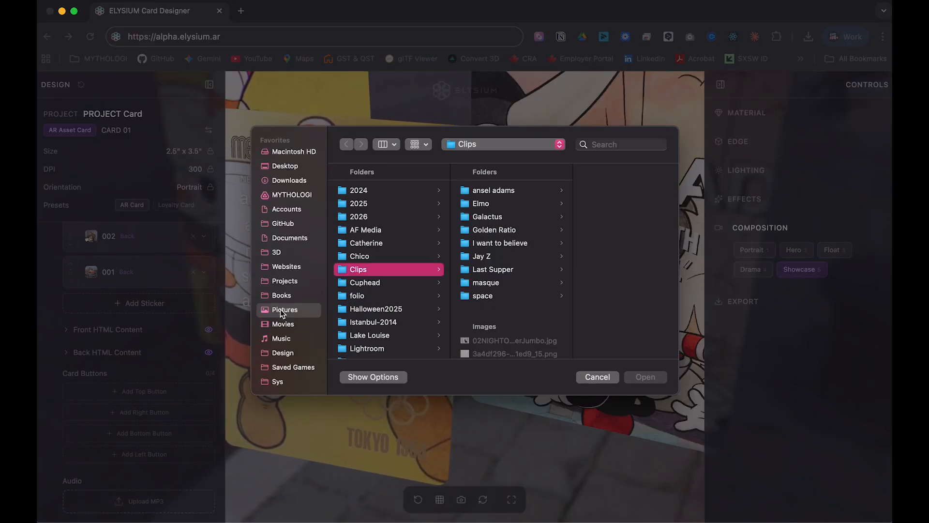
left_click(283, 338)
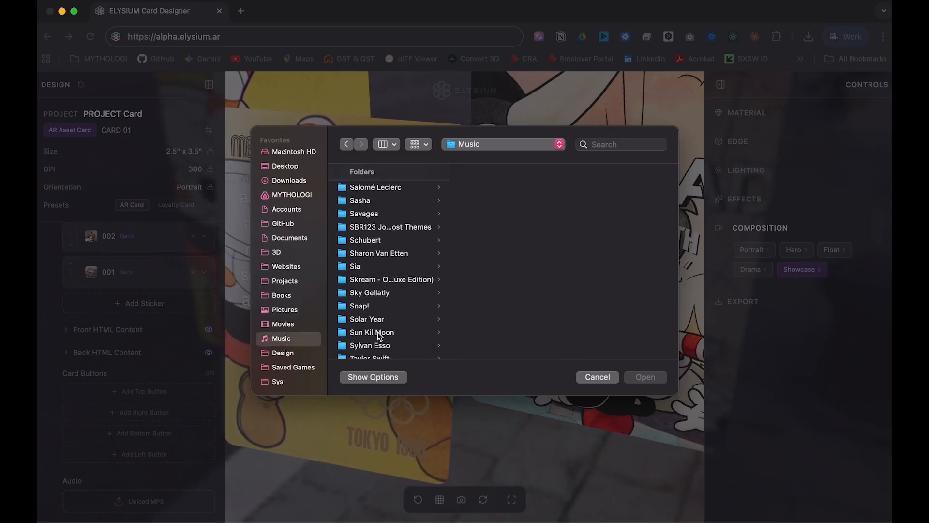
scroll(380, 335, "up", 3)
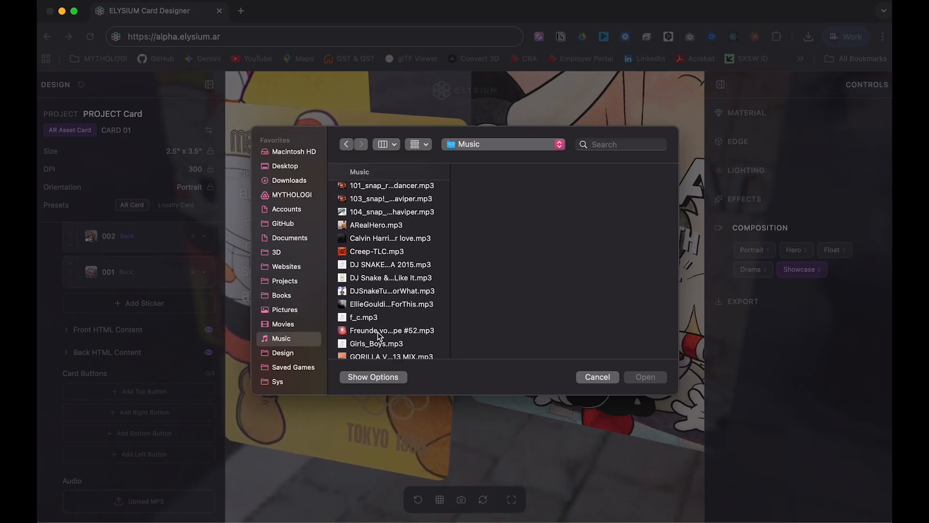
left_click(381, 325)
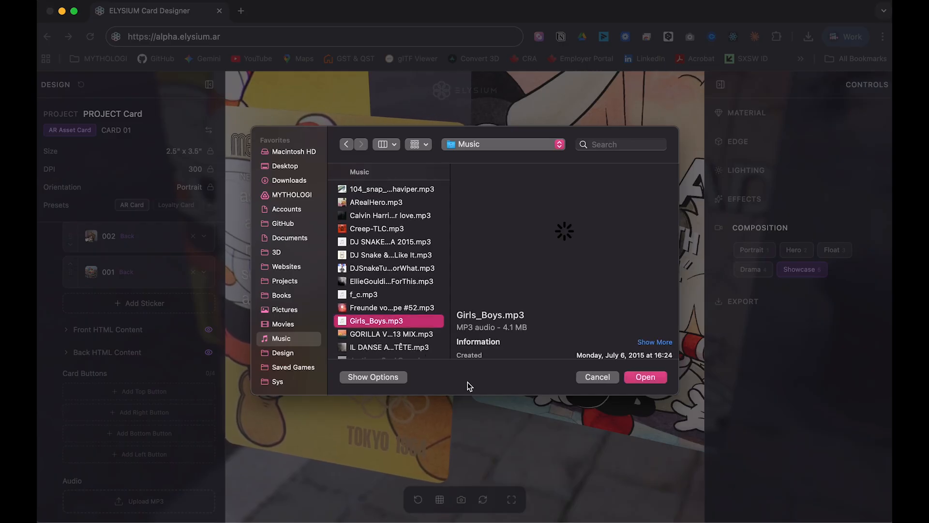
left_click(645, 378)
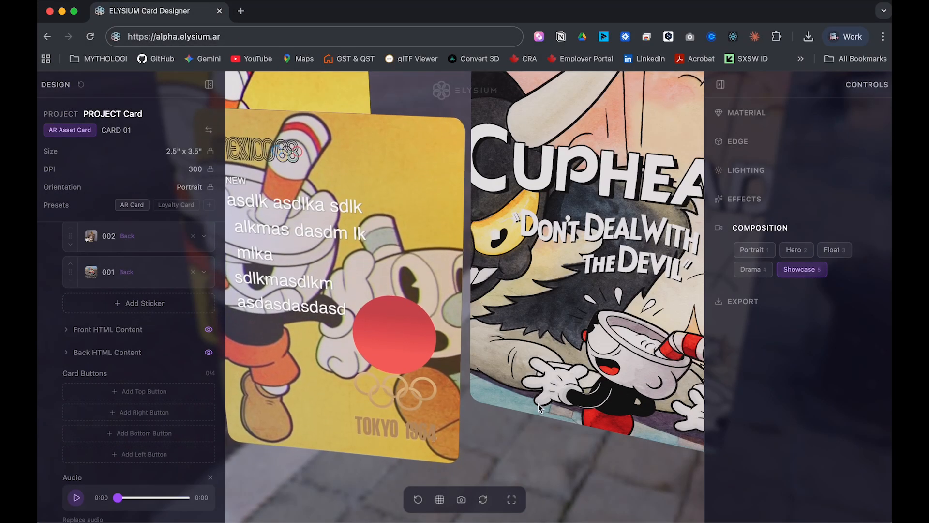
left_click(511, 499)
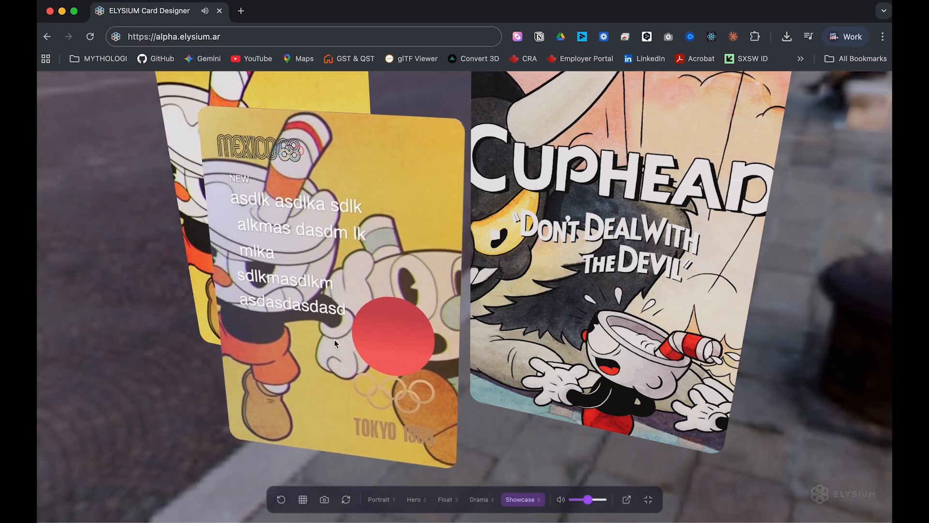
left_click_drag(521, 375, 357, 331)
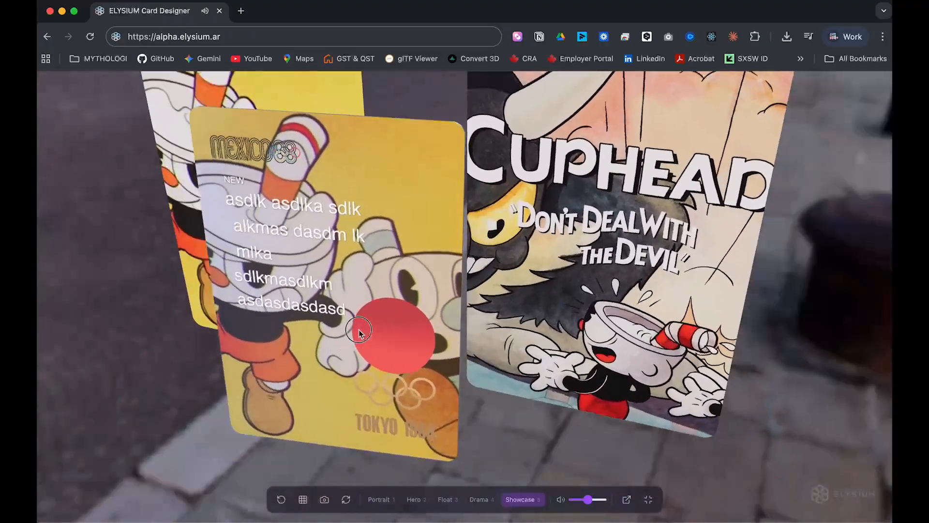
left_click(561, 499)
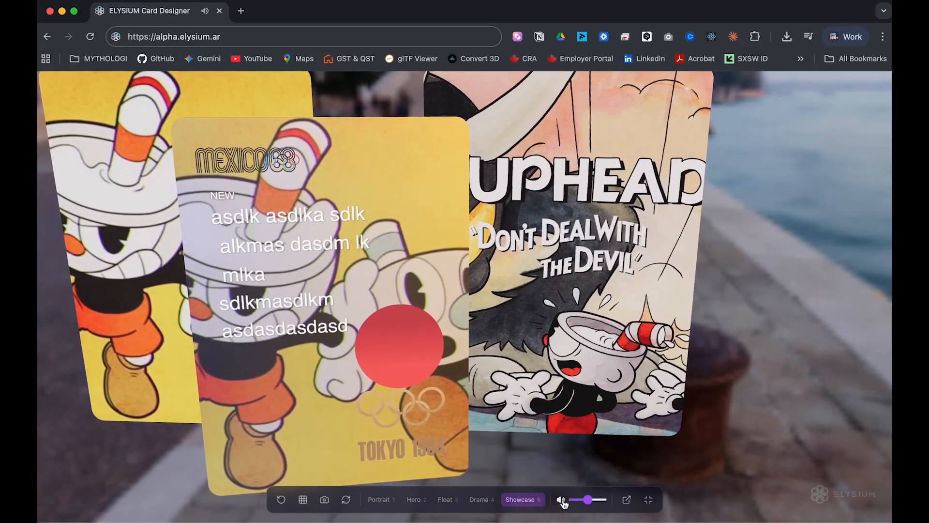
left_click(651, 498)
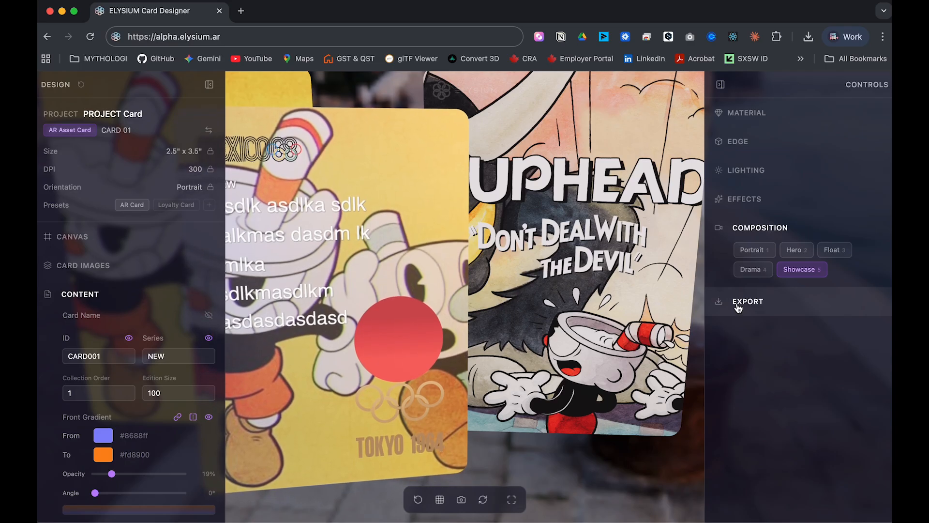
Save the project as PROJECT Card.ecard from the EXPORT section.
left_click(737, 306)
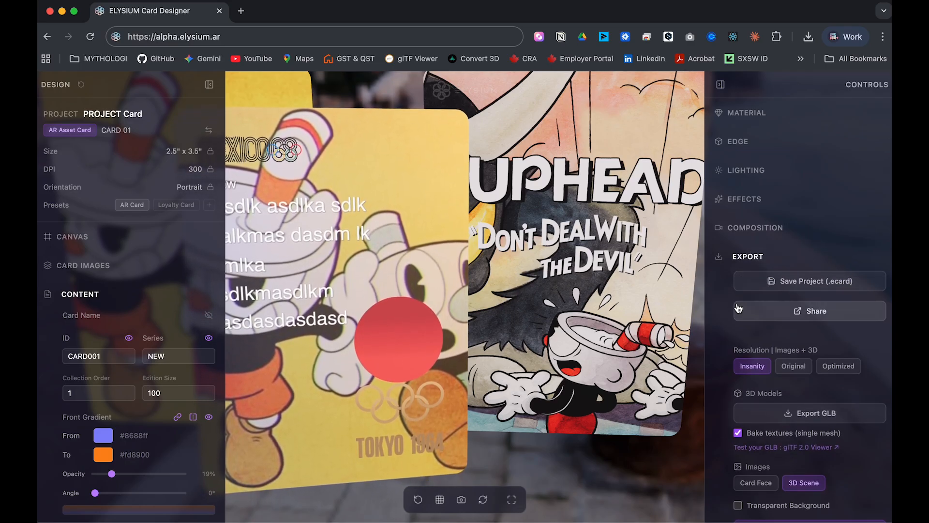
left_click_drag(509, 252, 606, 266)
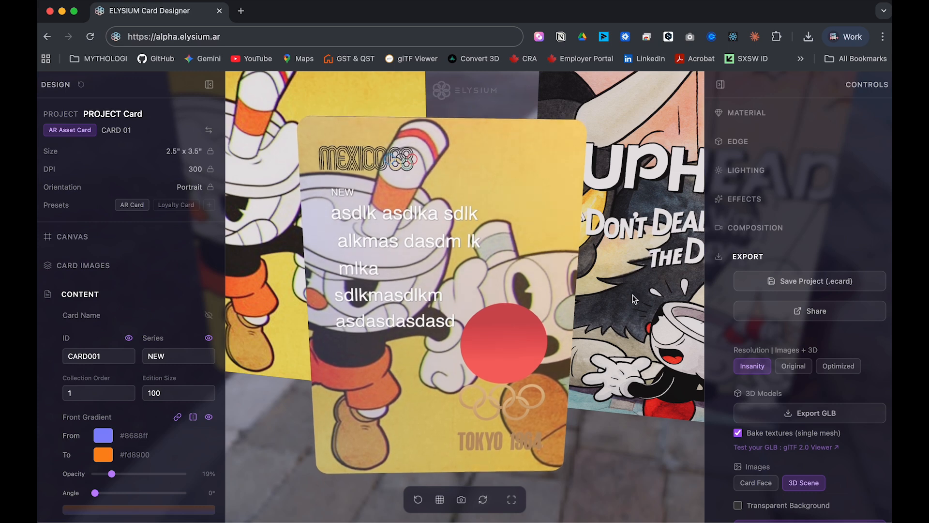
scroll(779, 380, "down", 2)
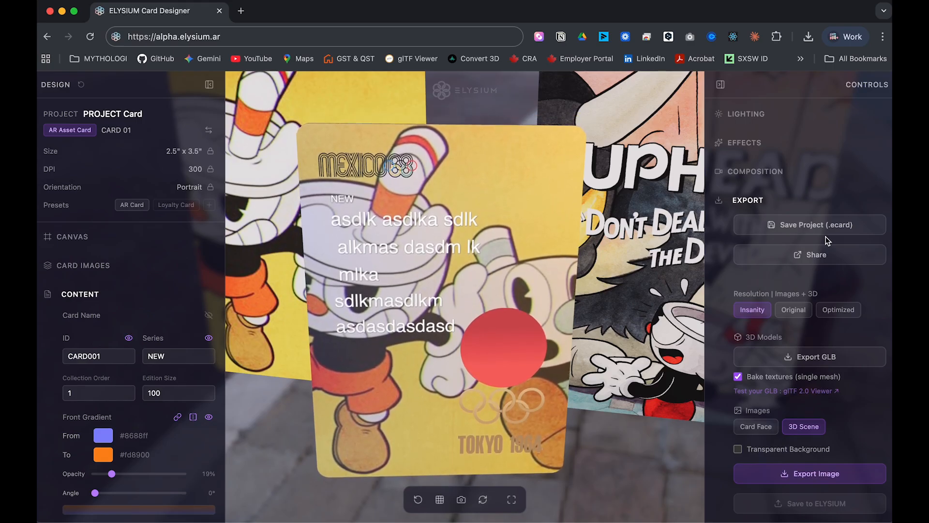
left_click(803, 227)
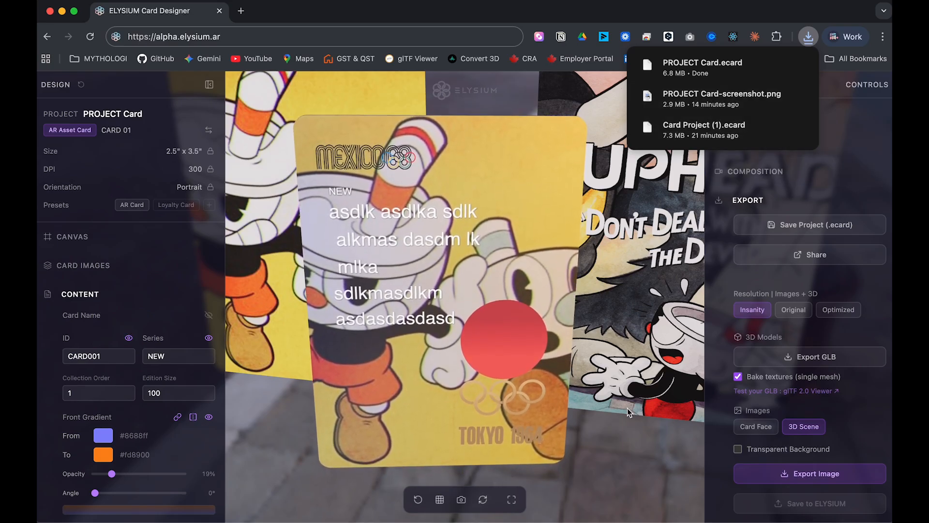
left_click(651, 396)
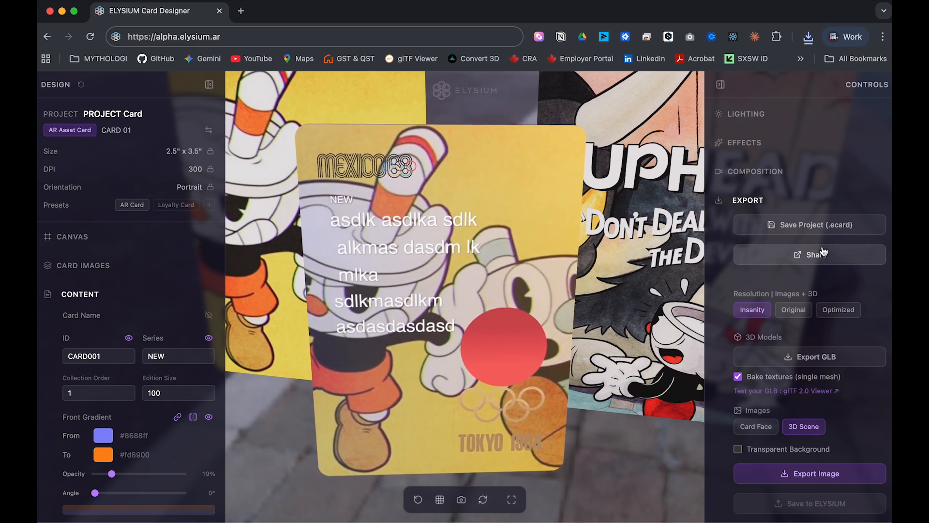
Copy a share link for the card and open a new blank browser tab.
left_click(818, 254)
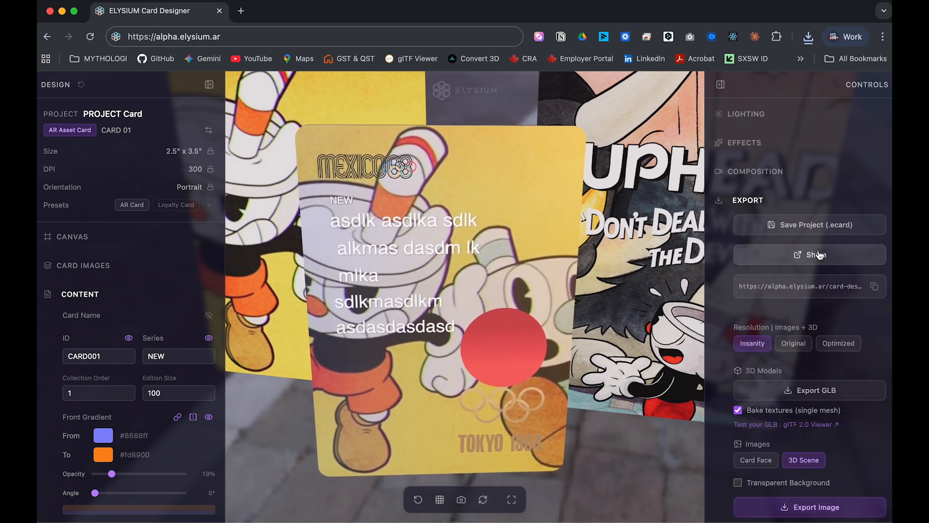
left_click(875, 286)
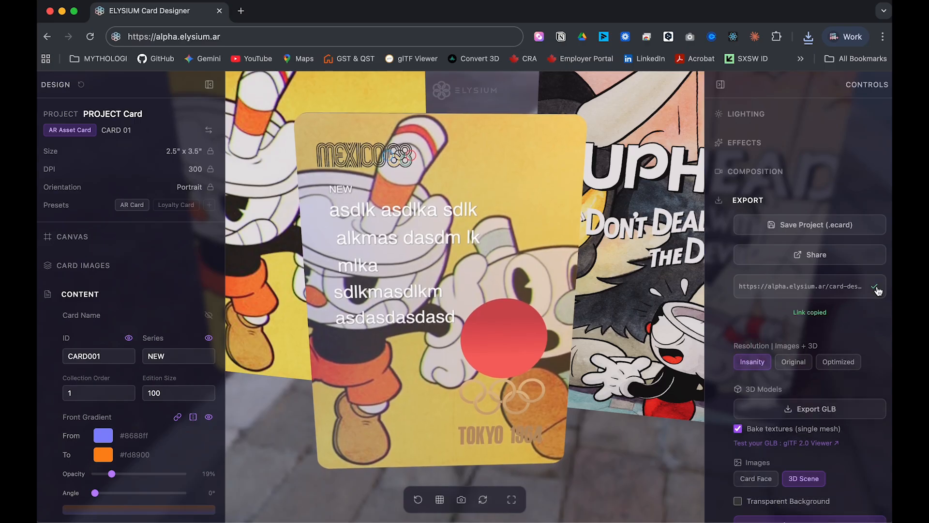
left_click(242, 11)
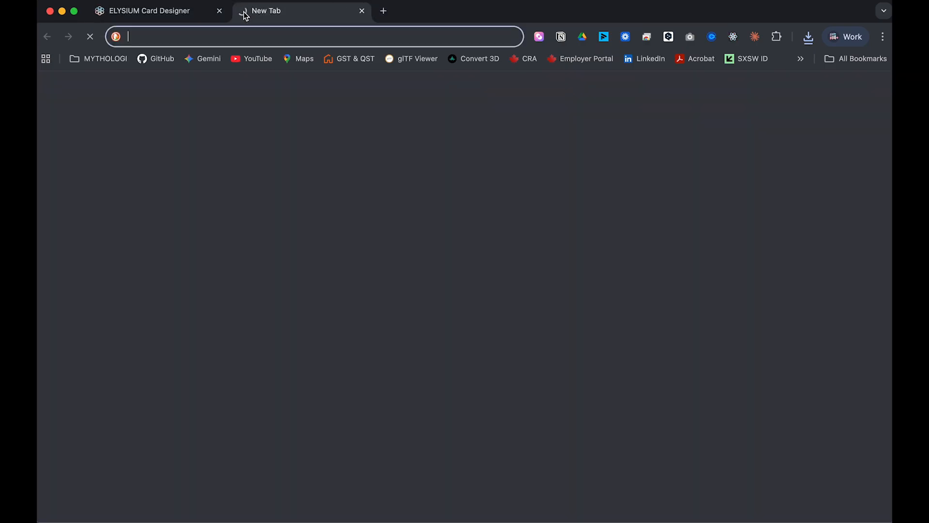
Load the copied share link in the new tab and orbit the shared card preview.
key("super+v")
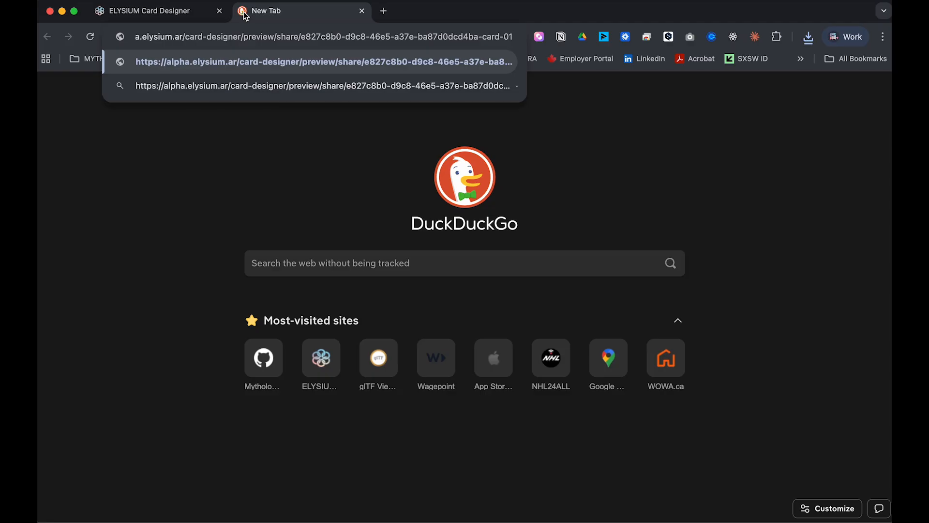
key("Return")
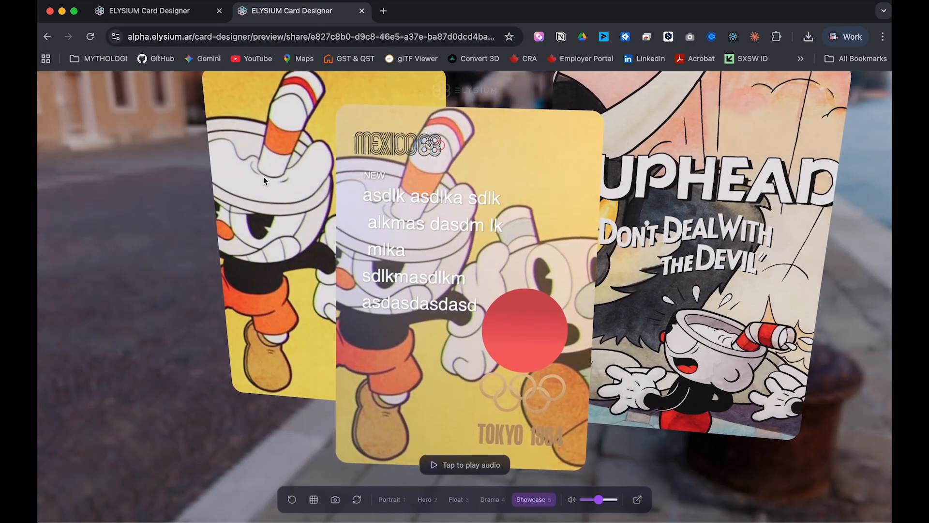
left_click_drag(246, 277, 291, 292)
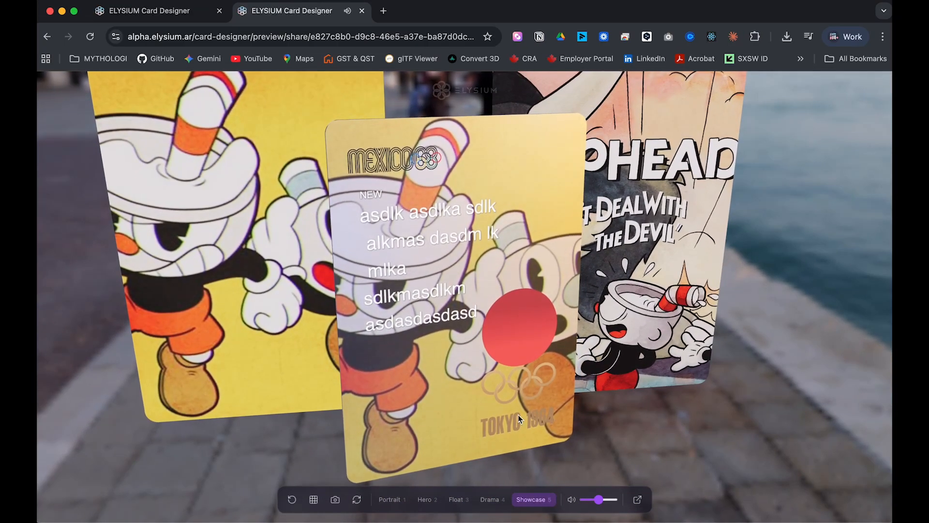
mouse_move(701, 332)
left_mouse_down()
mouse_move(546, 293)
mouse_move(542, 349)
mouse_move(688, 343)
left_mouse_up()
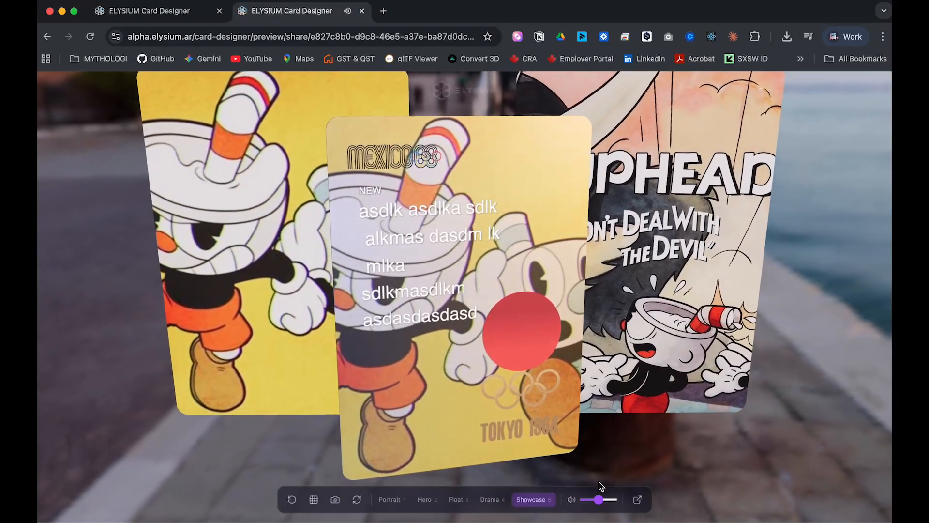
Mute the shared preview's audio, orbit to a raised front view, and close the tab.
left_click(573, 500)
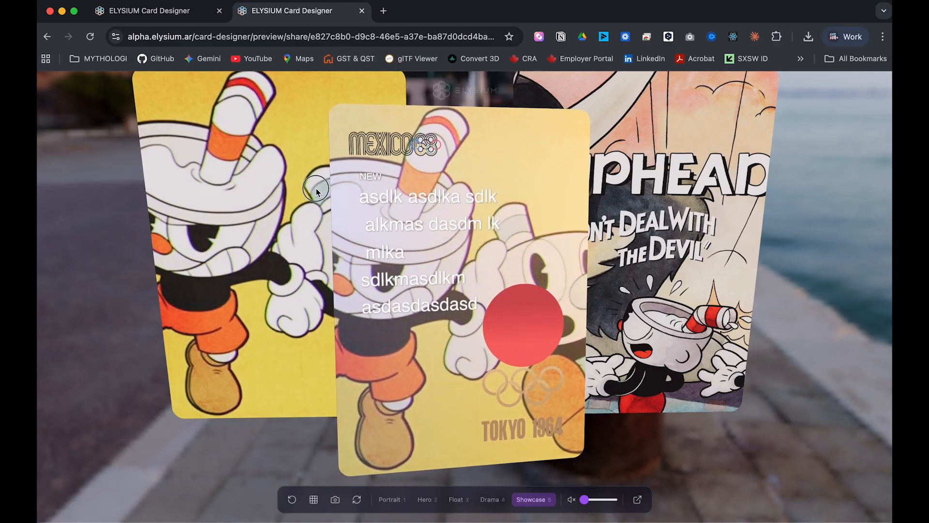
left_click_drag(421, 194, 391, 196)
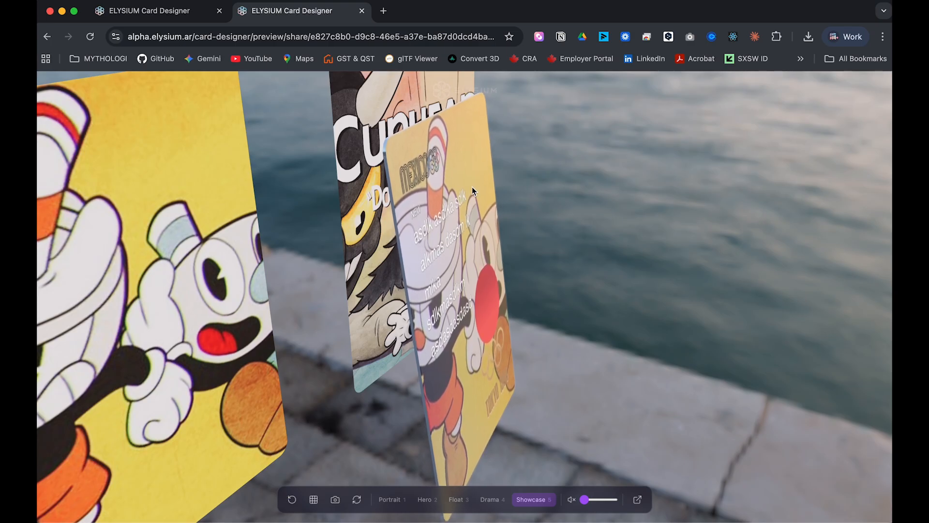
left_click_drag(557, 262, 467, 274)
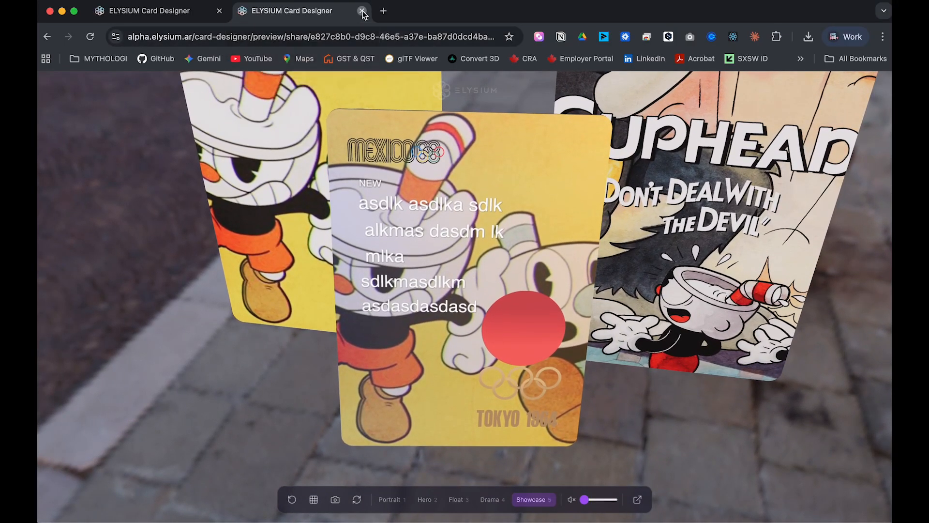
left_click(363, 12)
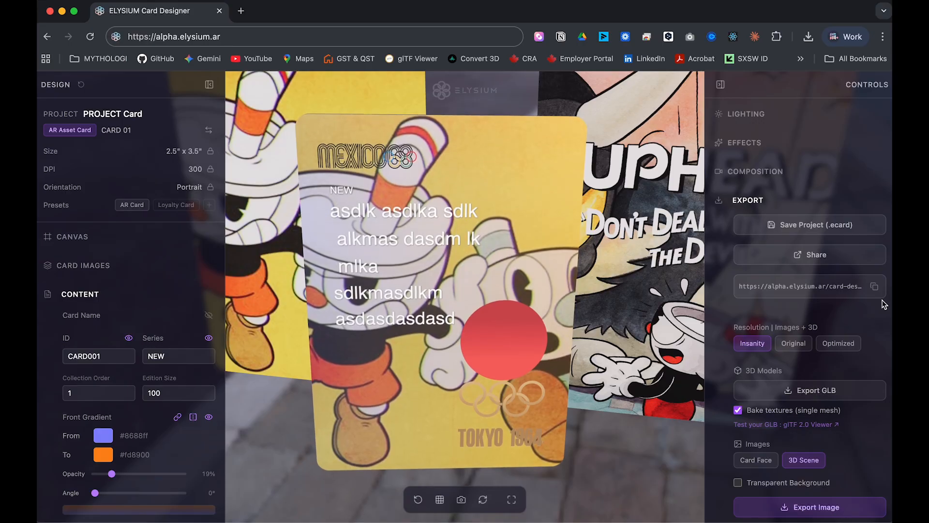
Export the card as GLB at Original, Insanity and Optimized resolutions.
scroll(765, 354, "down", 2)
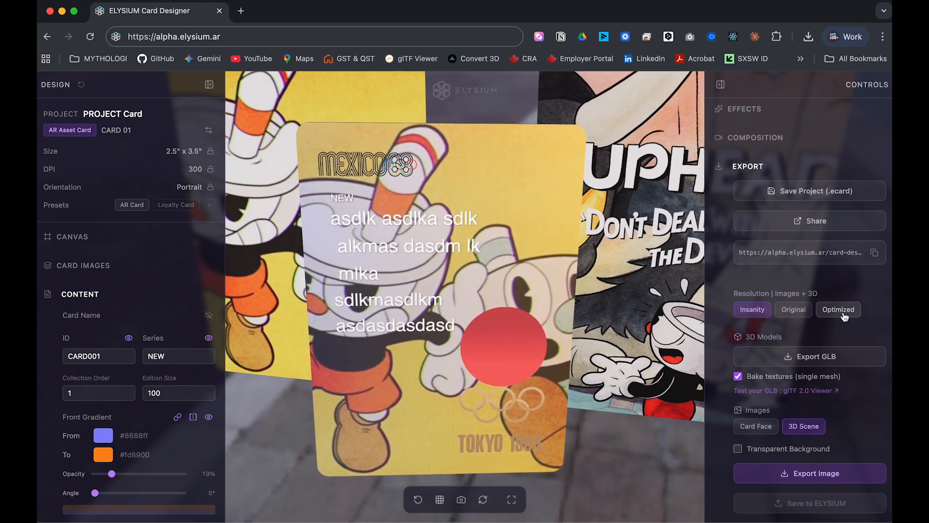
left_click(794, 310)
left_click(816, 358)
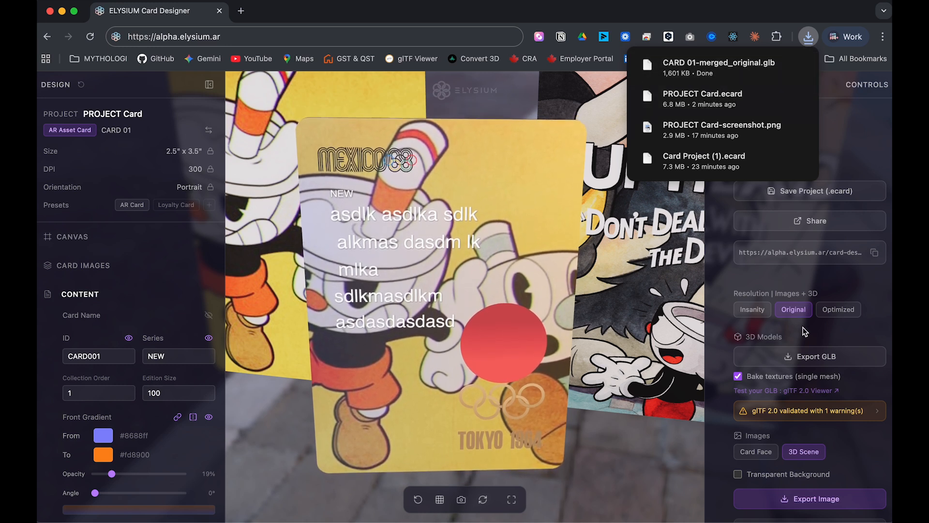
left_click(750, 311)
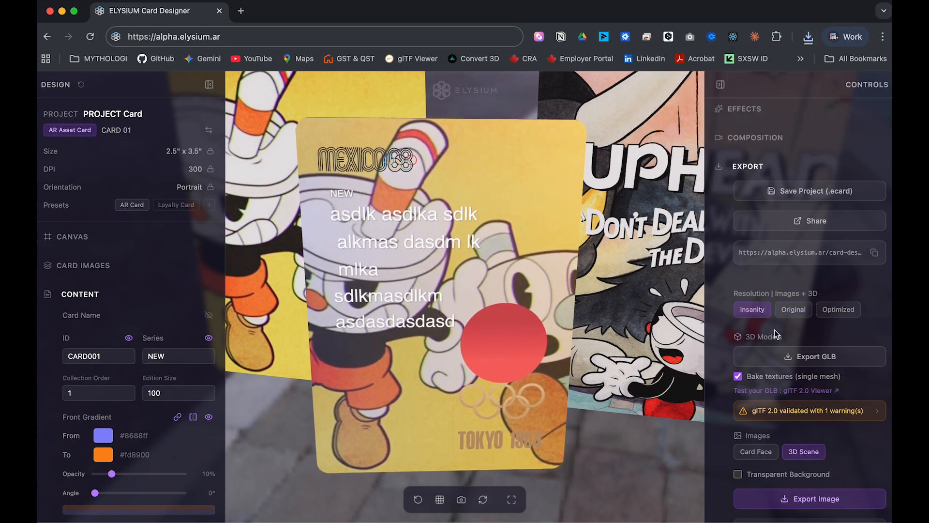
left_click(811, 365)
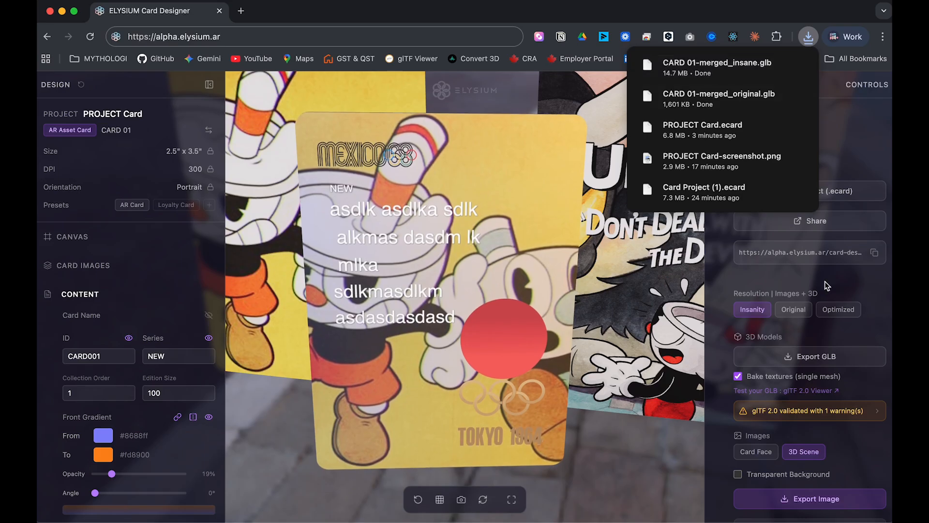
left_click(849, 313)
left_click(822, 367)
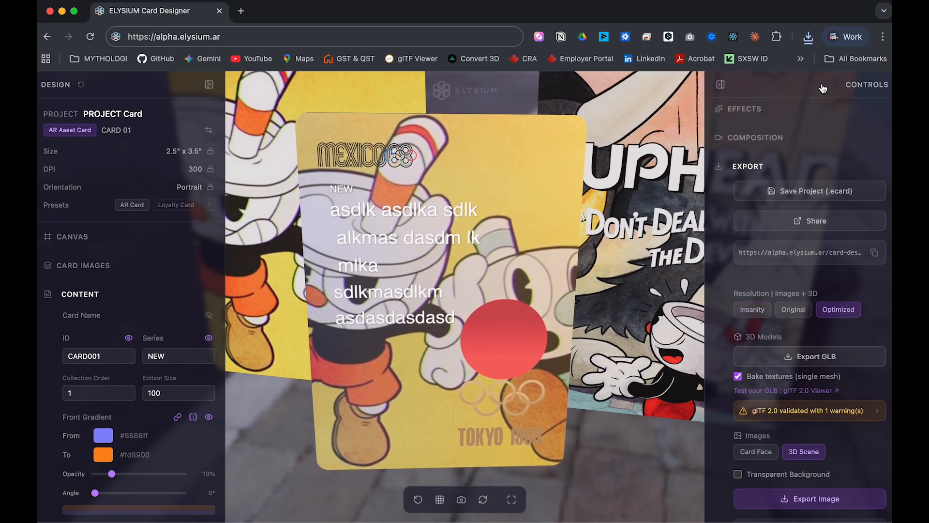
Close the download history, expand the export settings, and launch the glTF 2.0 test viewer.
left_click(811, 41)
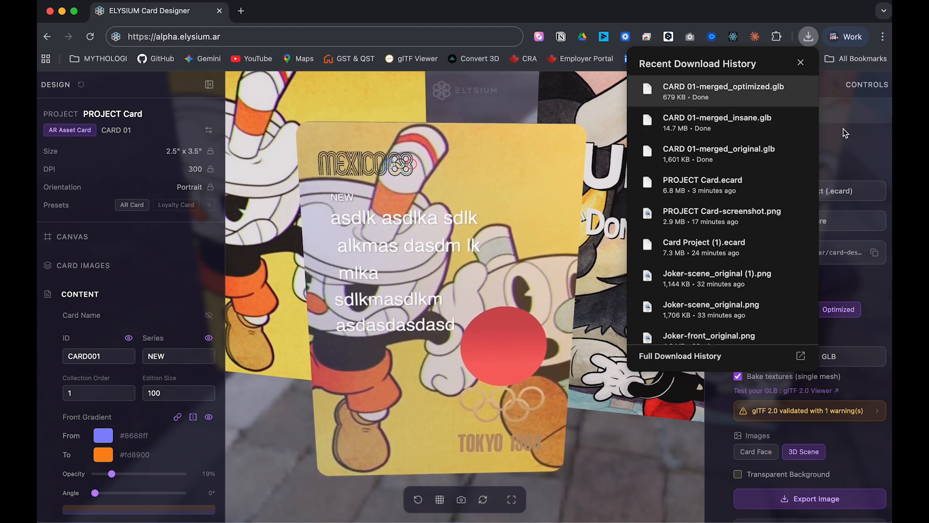
left_click(879, 169)
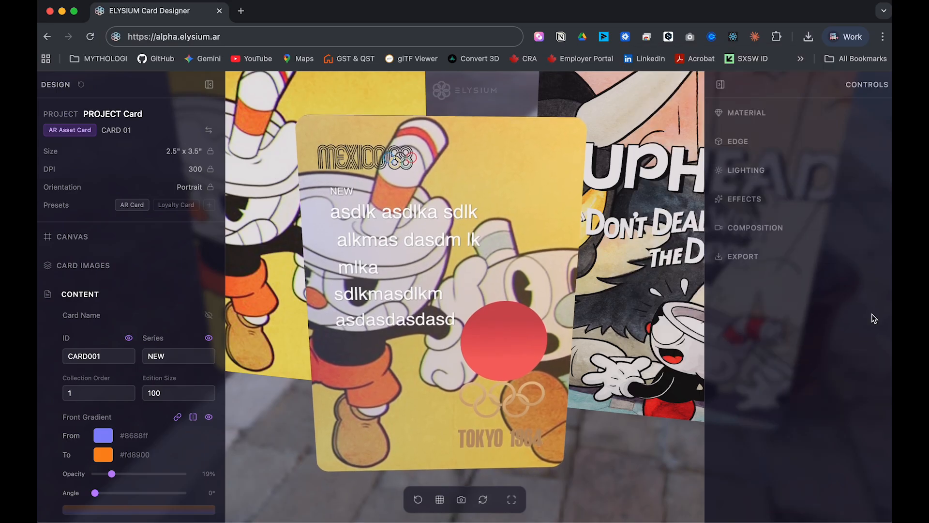
left_click(773, 261)
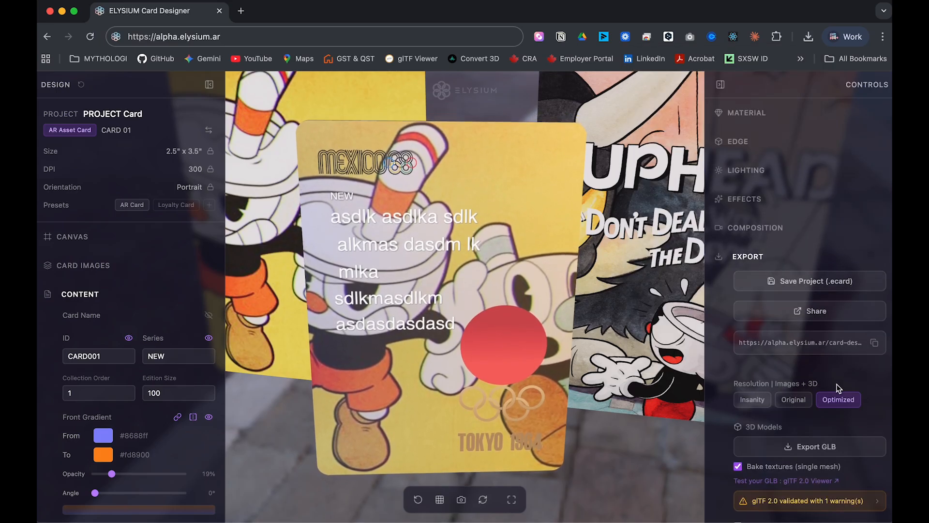
scroll(839, 388, "down", 3)
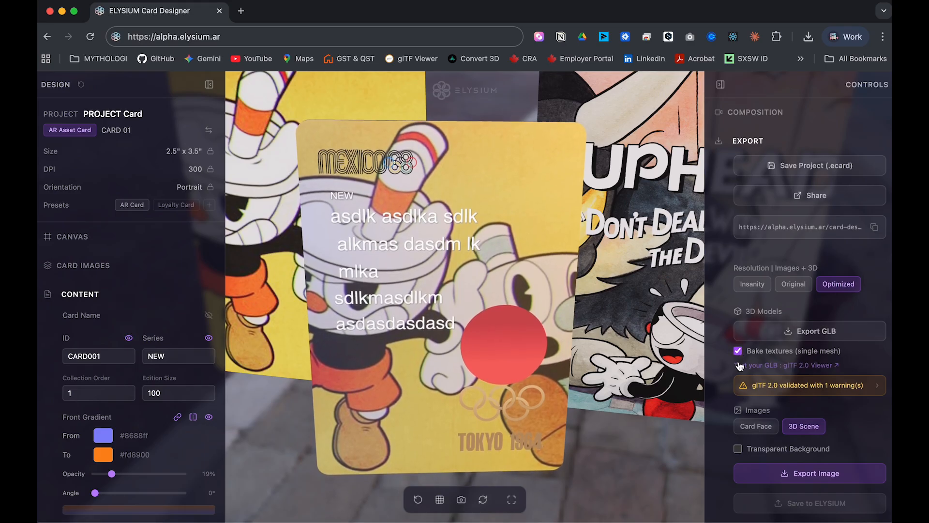
left_click(773, 372)
Drop CARD 01-merged_optimized.glb from Downloads into the glTF Viewer and orbit the model.
key("ctrl+Up")
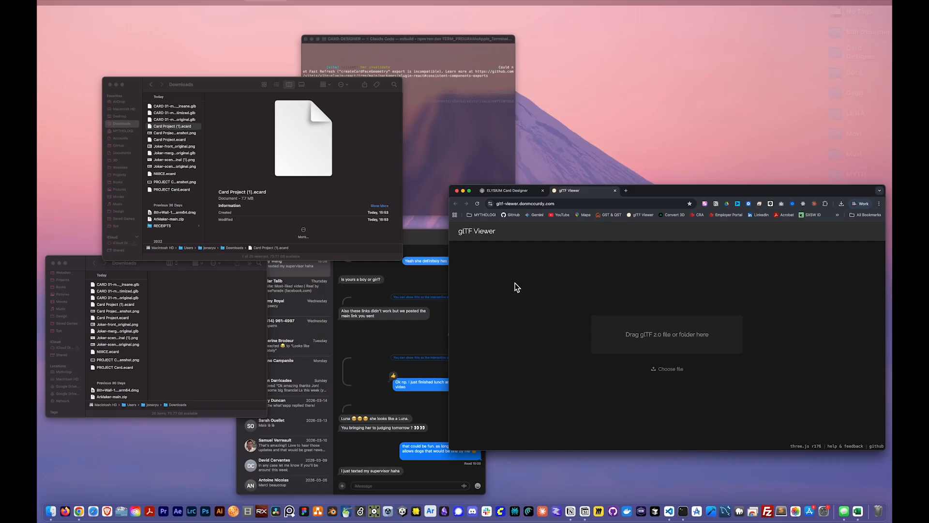
left_click(120, 197)
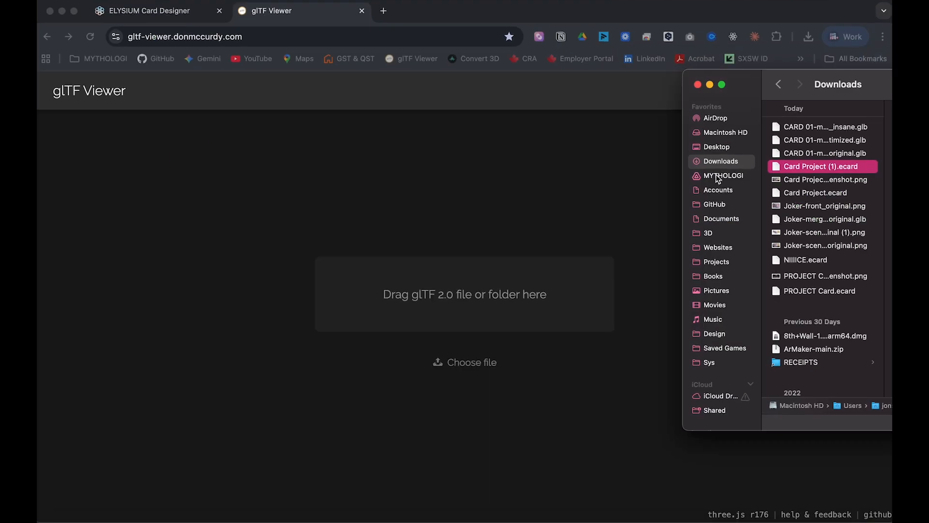
left_click_drag(852, 86, 843, 125)
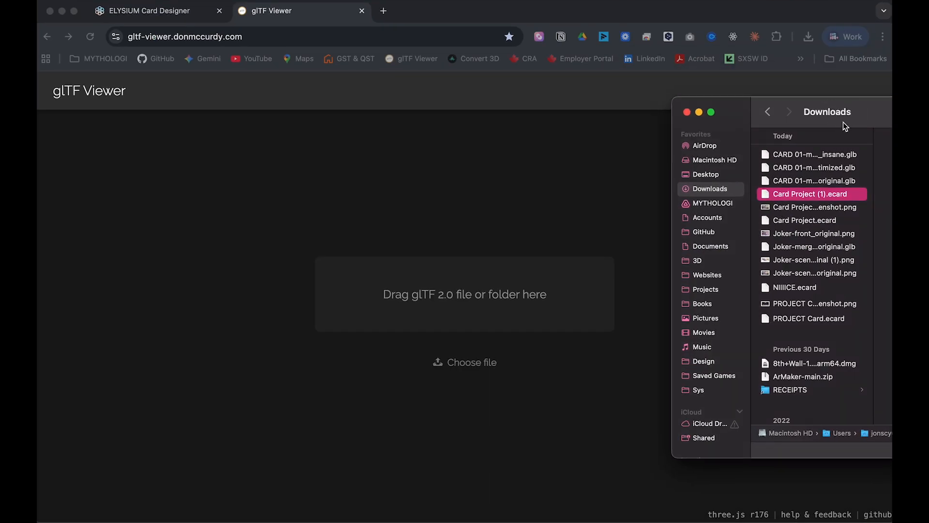
left_click(835, 168)
left_click_drag(835, 168, 469, 275)
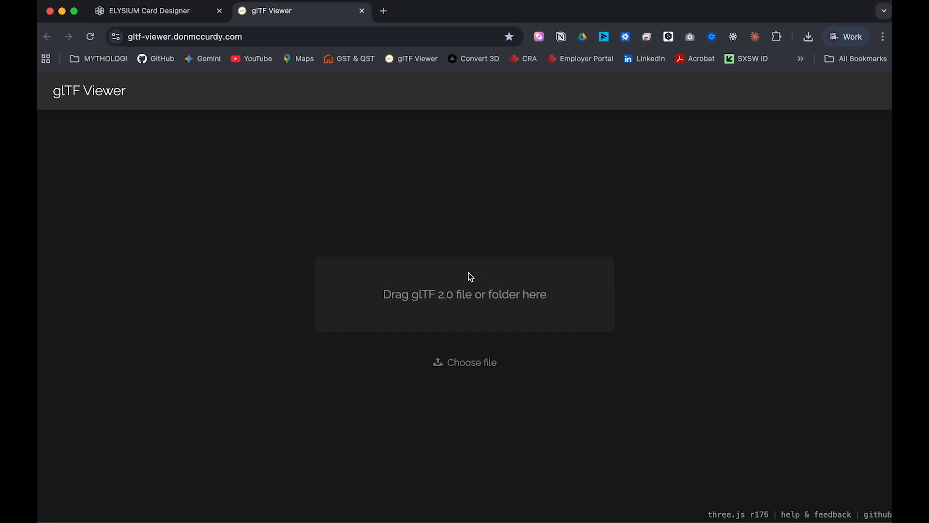
left_click_drag(409, 298, 625, 269)
left_click_drag(500, 285, 362, 293)
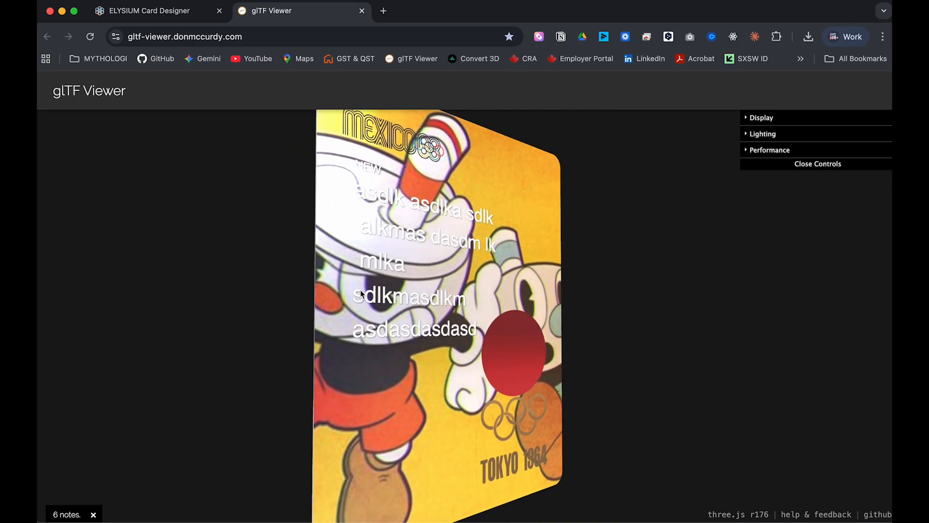
left_click_drag(468, 298, 491, 322)
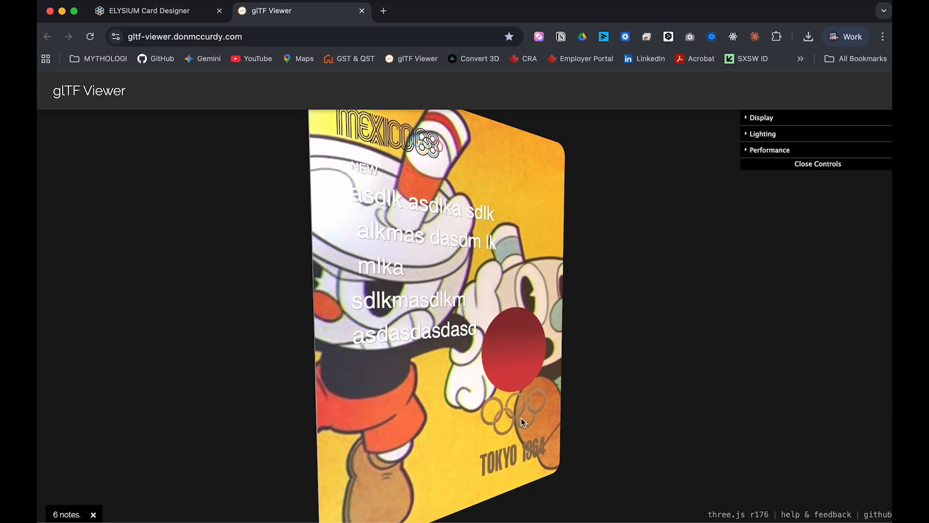
left_click_drag(560, 386, 541, 384)
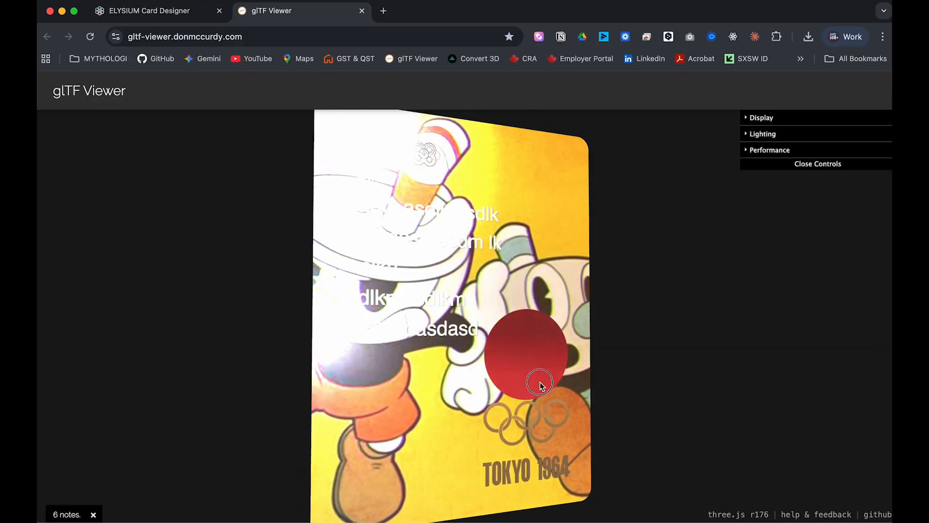
Reload the optimized GLB, inspect its other side, close the viewer, and choose Card Face image export.
key("ctrl+Up")
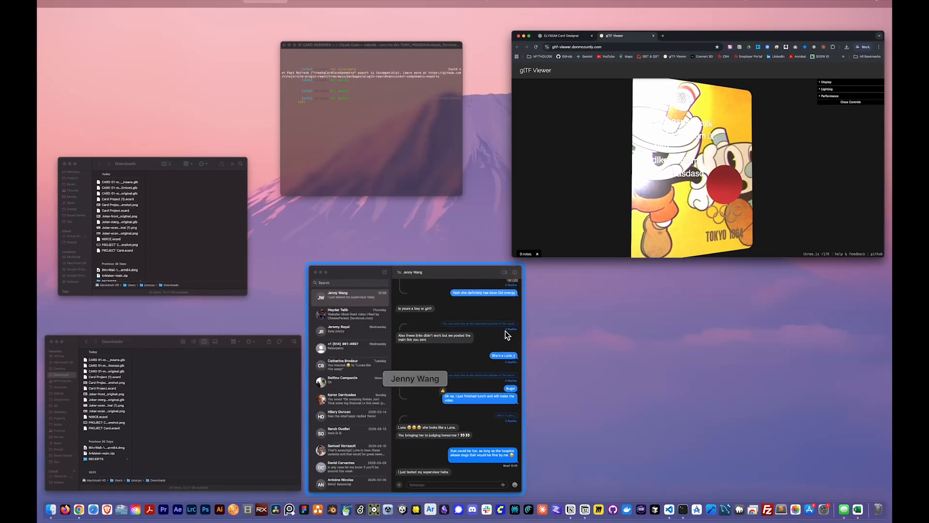
left_click(676, 190)
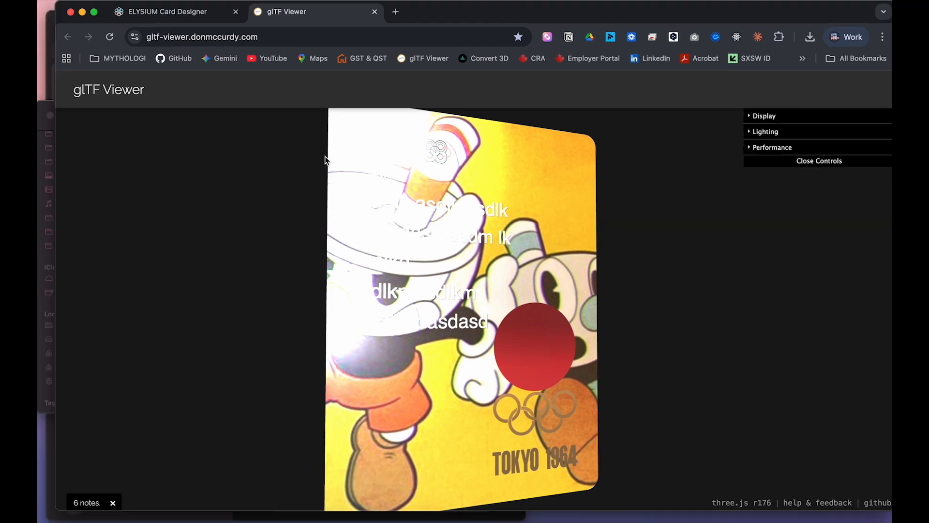
key("ctrl+Up")
left_click(140, 222)
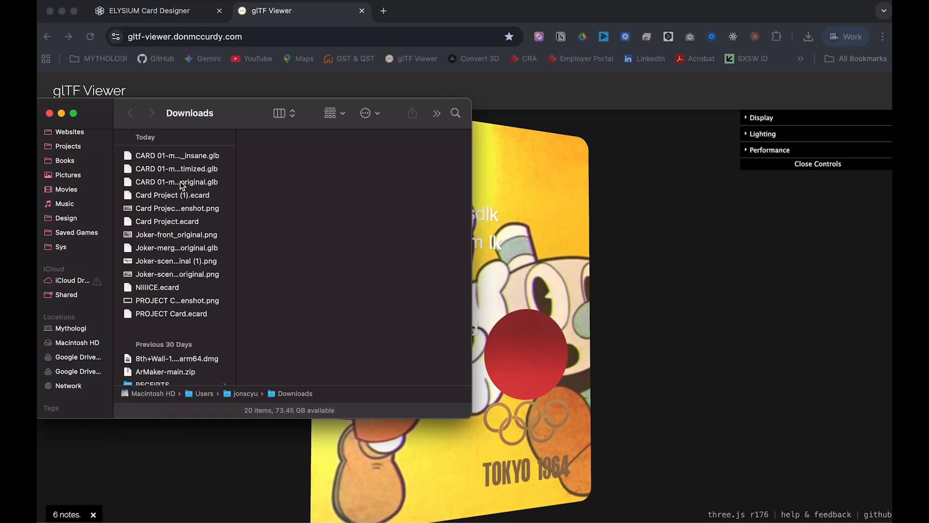
left_click(192, 169)
left_click_drag(609, 193, 752, 243)
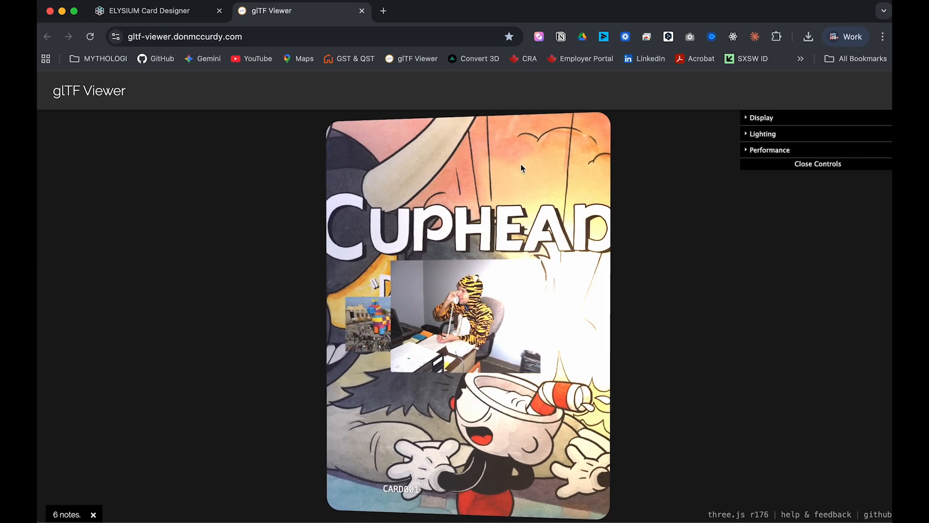
left_click_drag(538, 196, 379, 208)
left_click_drag(529, 237, 564, 233)
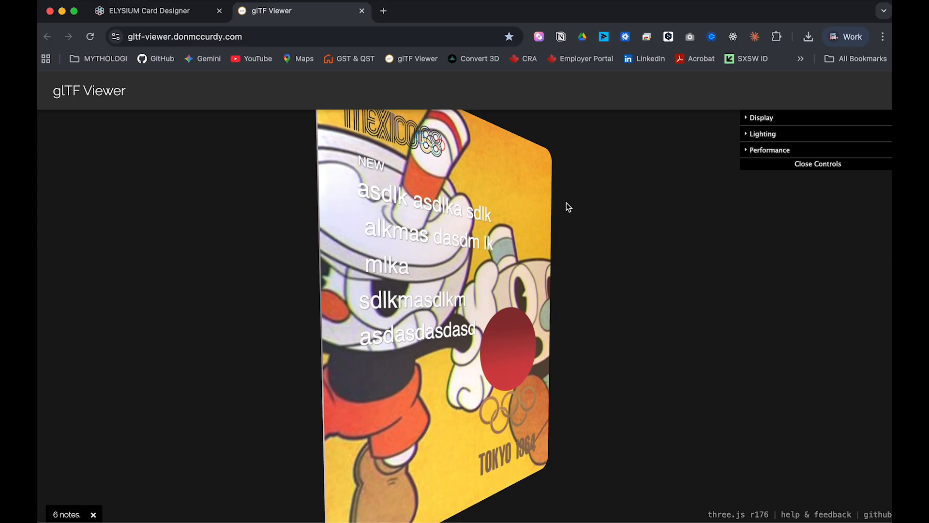
left_click(362, 11)
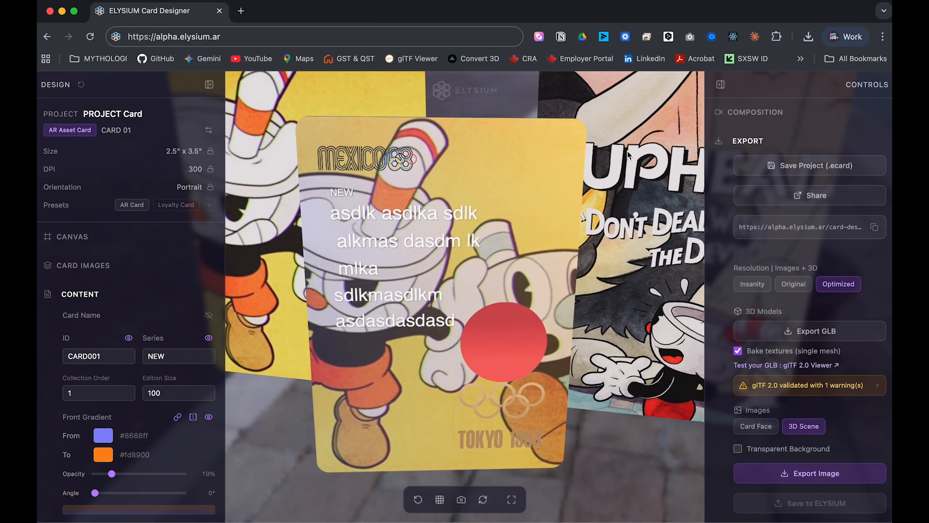
left_click(756, 430)
Export the card's front face as CARD 01-front_optimized.jpg.
left_click(781, 465)
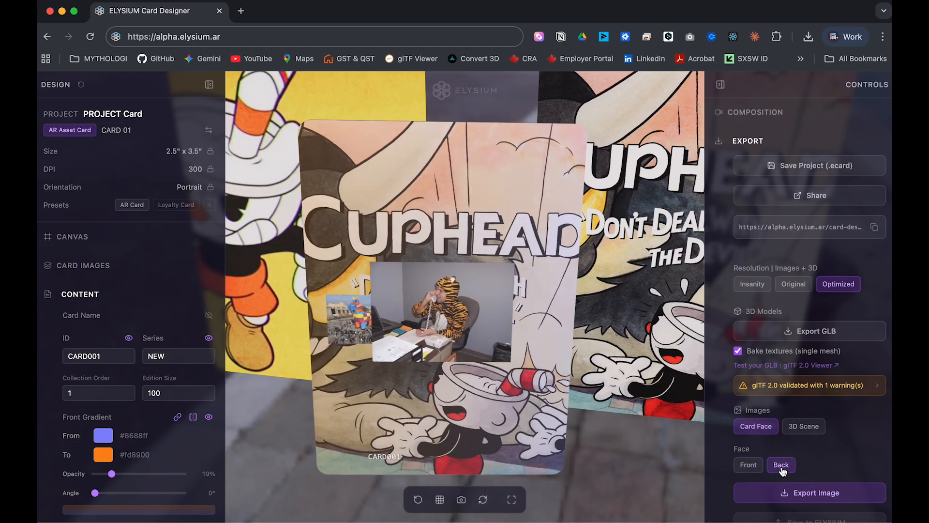
left_click(756, 467)
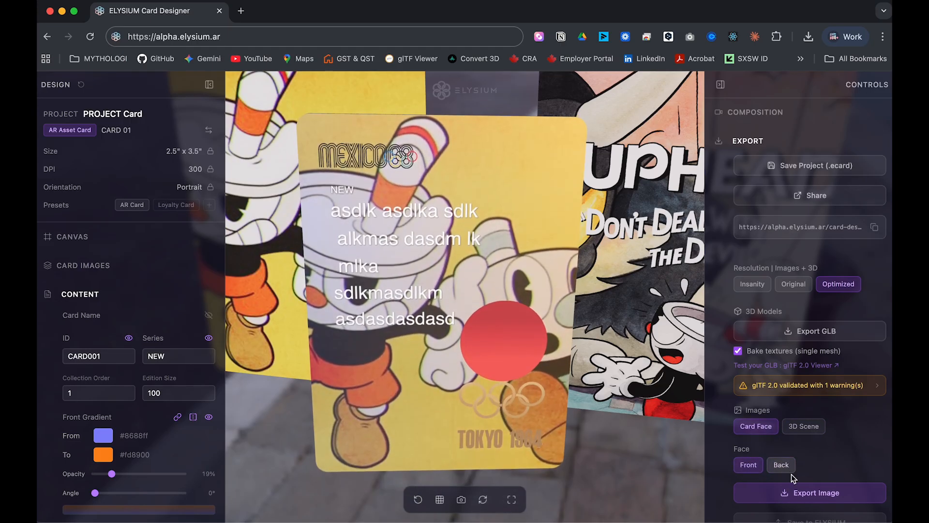
left_click(796, 493)
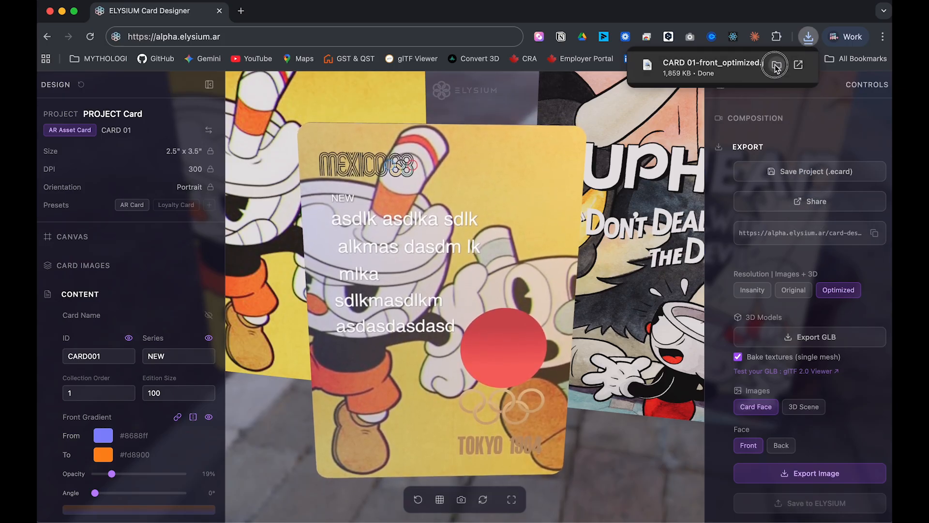
Quick Look the exported JPG in Finder, then switch the image face to Back.
left_click(773, 63)
key("space")
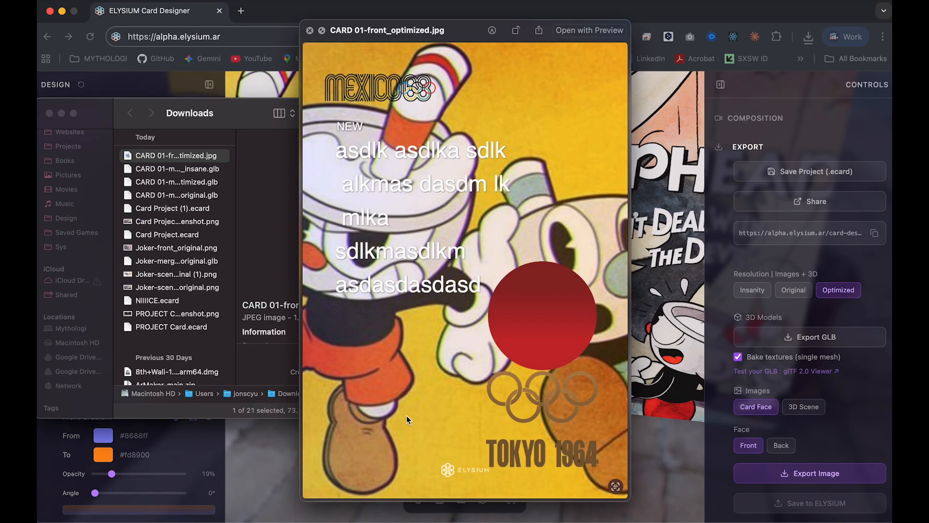
left_click(309, 31)
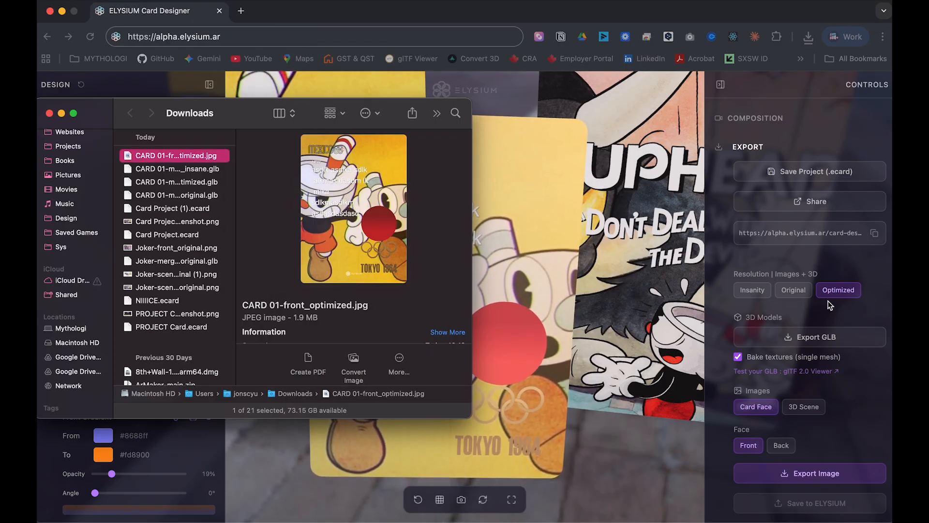
left_click(782, 445)
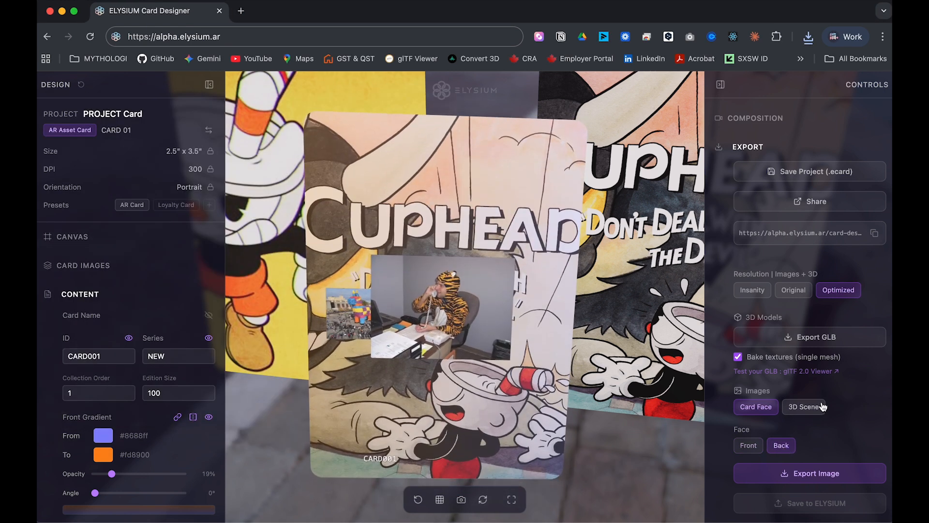
Export a top-down 3D scene image at Original resolution.
left_click(812, 409)
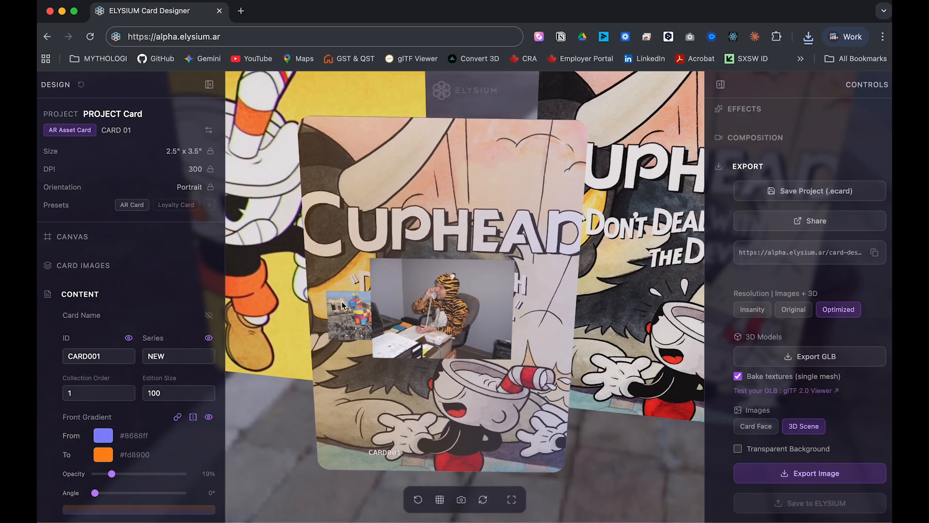
left_click_drag(574, 252, 389, 272)
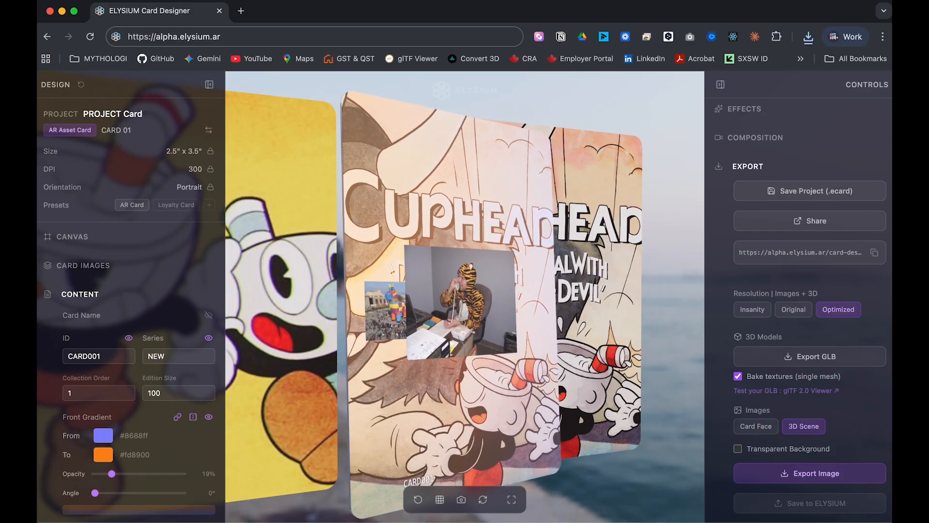
mouse_move(630, 324)
left_mouse_down()
mouse_move(641, 338)
mouse_move(634, 345)
mouse_move(631, 336)
left_mouse_up()
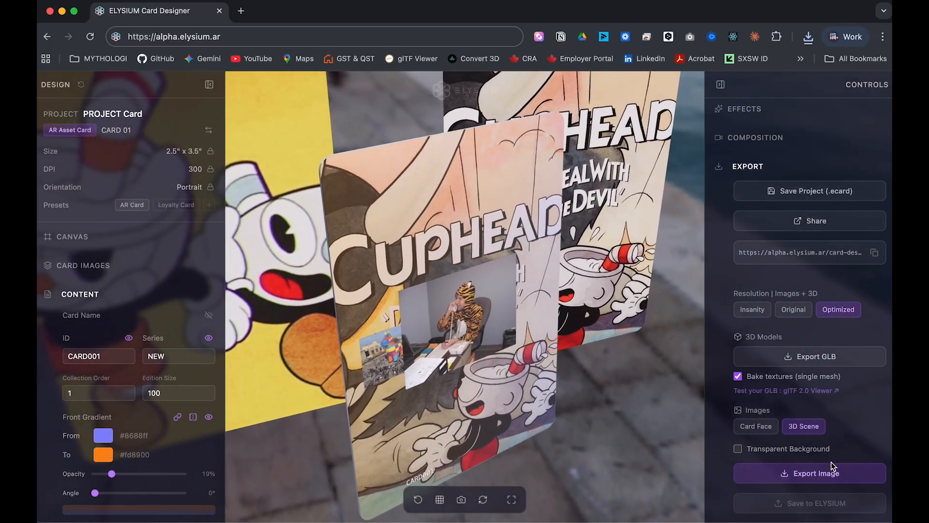
left_click(823, 479)
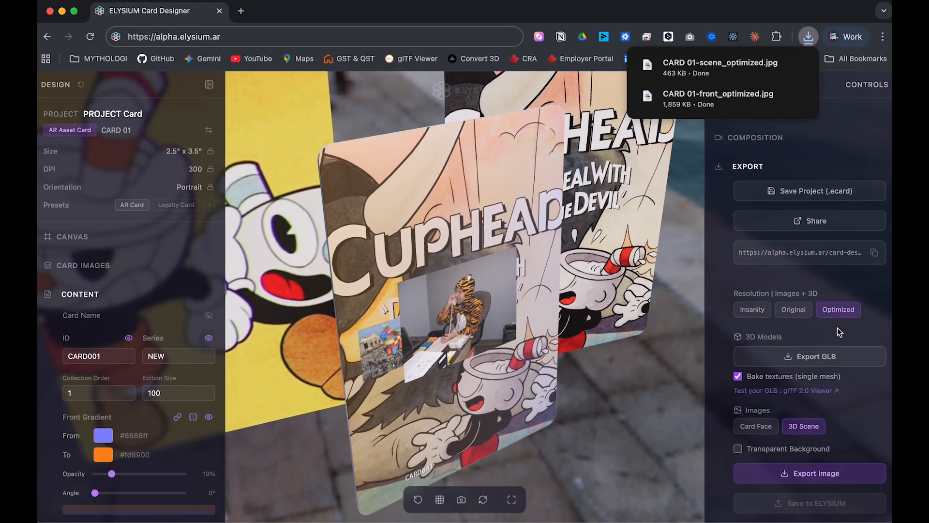
left_click(793, 310)
left_click(814, 477)
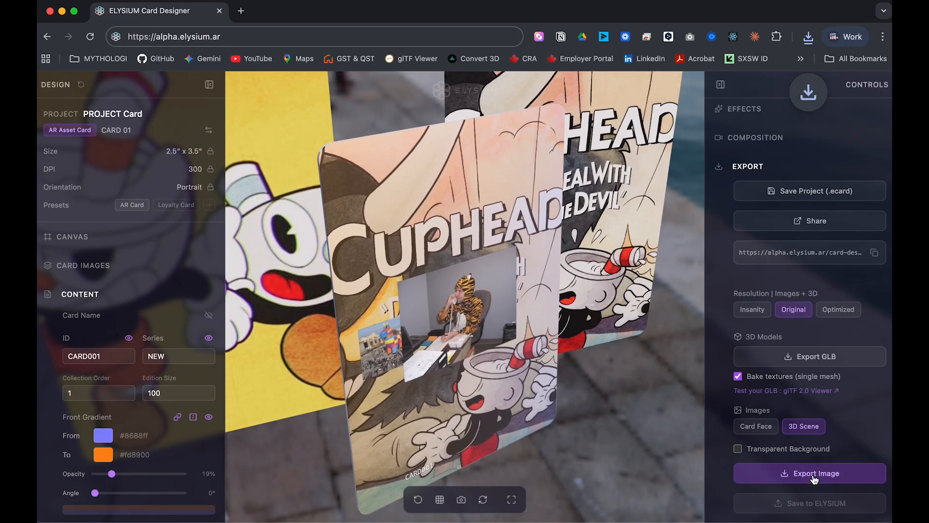
Open CARD 01-scene_original.png from the download history, then close its preview.
left_click(808, 36)
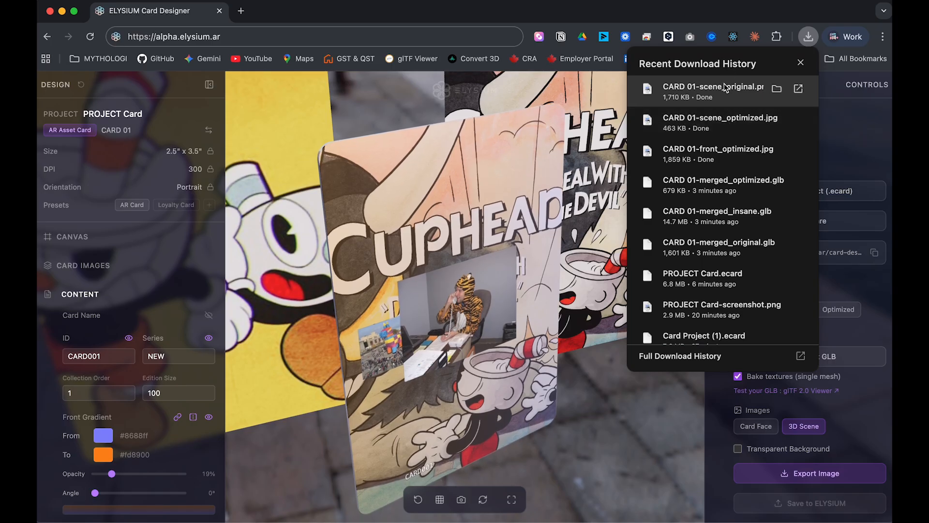
left_click_drag(726, 92, 395, 126)
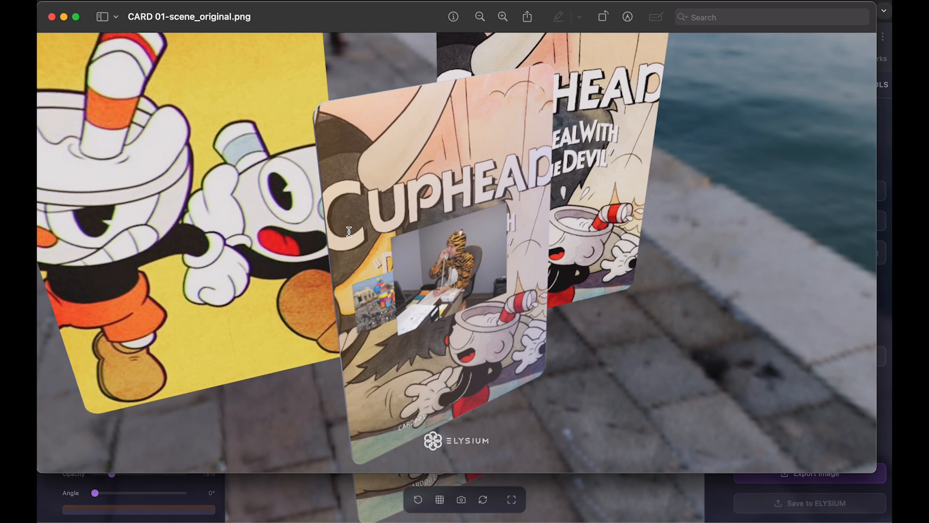
left_click(51, 18)
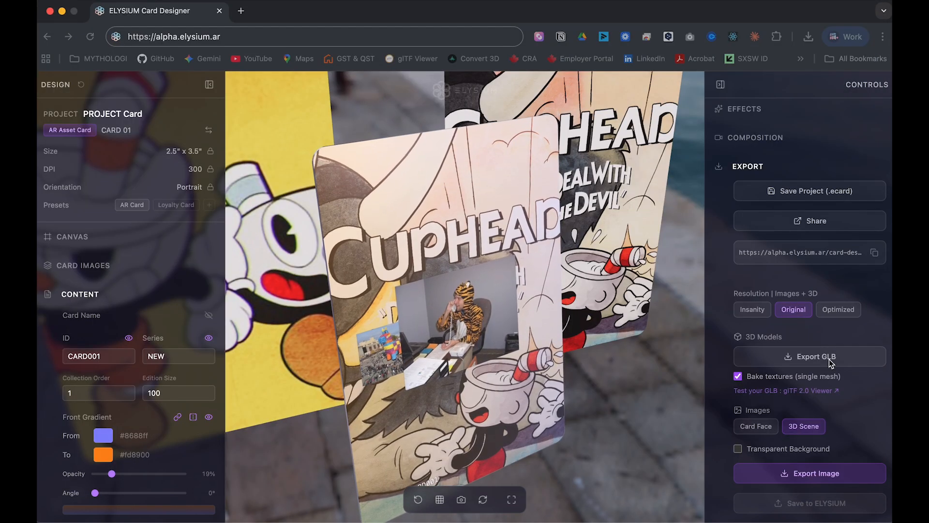
Hide both side panels and orbit the cards to another side.
left_click(720, 86)
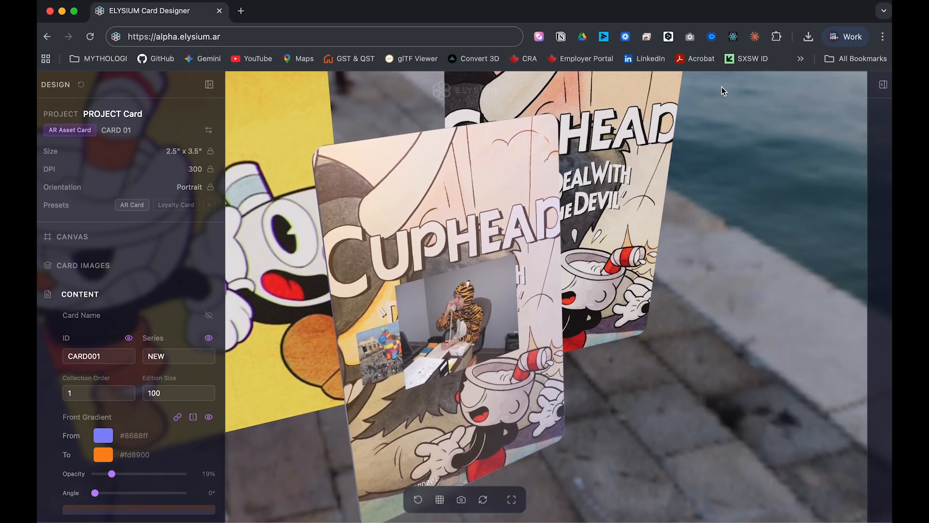
left_click(209, 84)
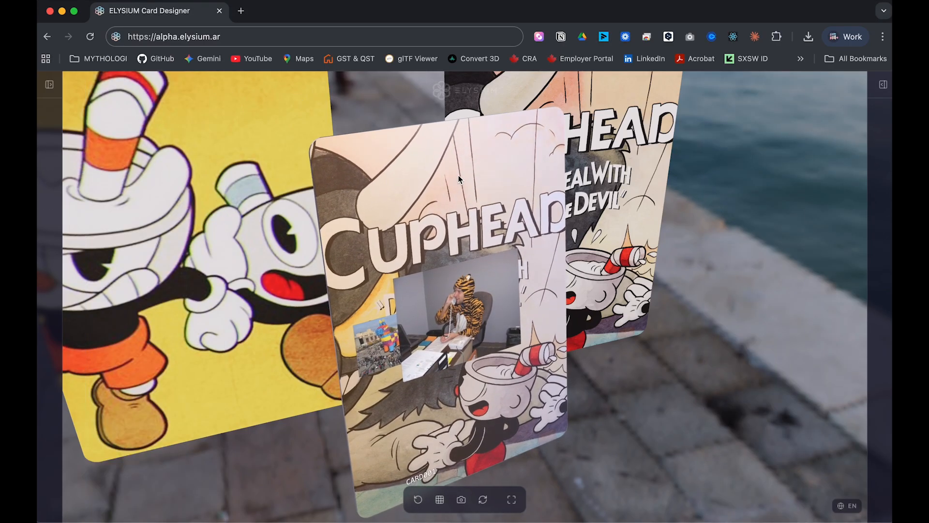
left_click_drag(681, 334, 669, 311)
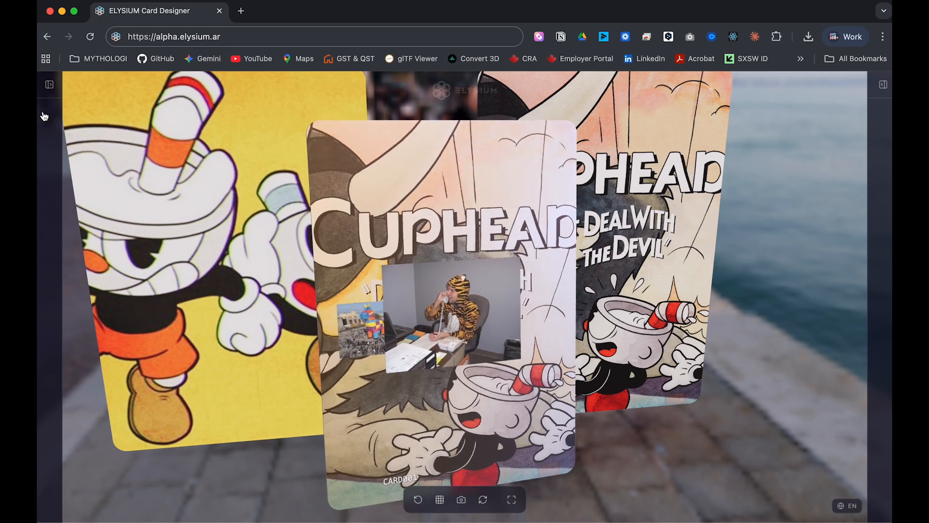
Reopen the Design panel and bring up the reset prompt for a new card.
left_click(49, 85)
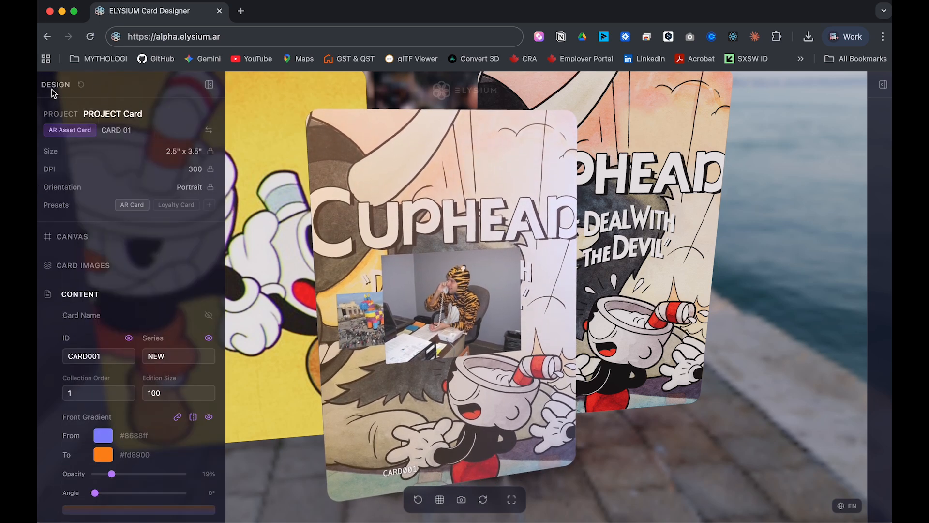
left_click(208, 131)
left_click(455, 335)
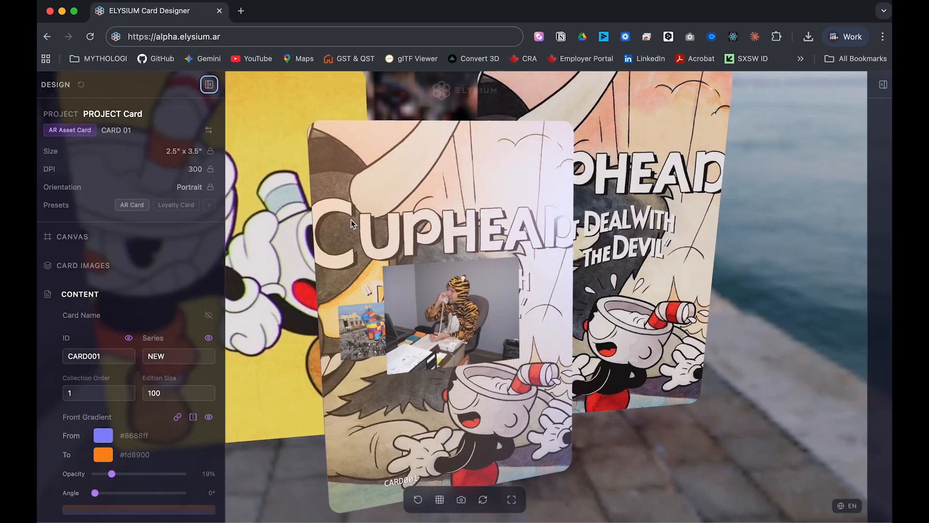
left_click(95, 85)
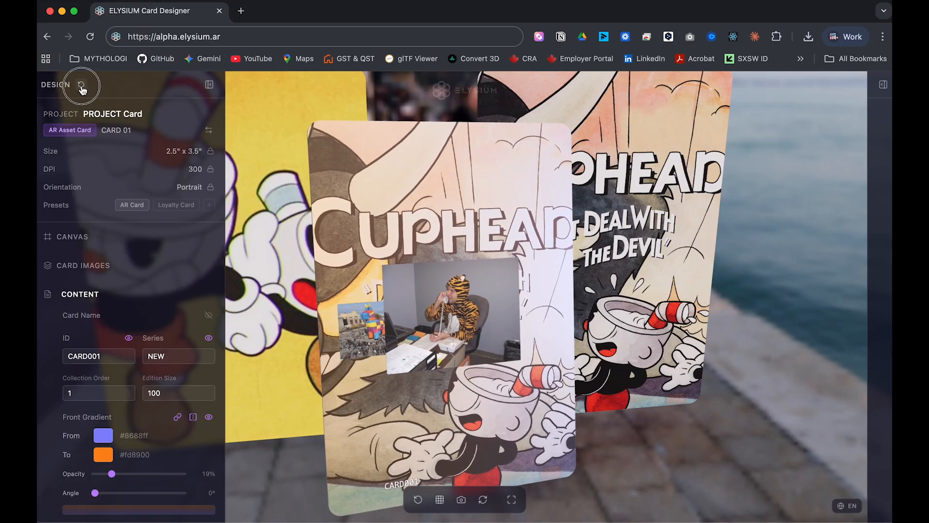
left_click(81, 86)
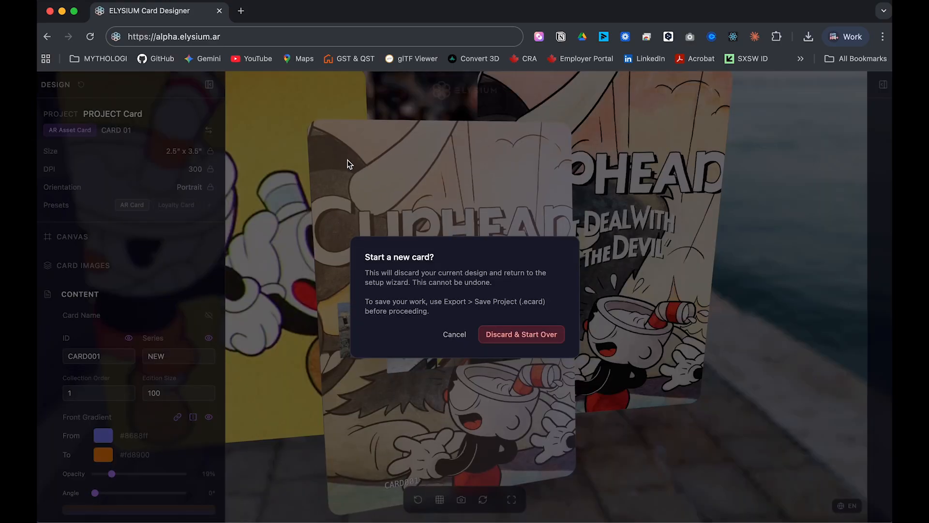
Discard the current design and drag Card Project (1).ecard from Downloads into the designer.
left_click(528, 338)
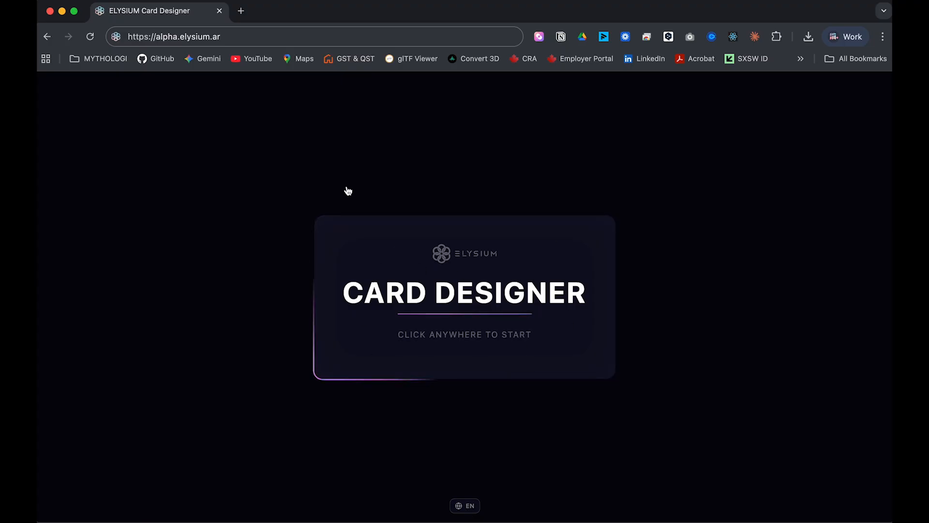
key("ctrl+Up")
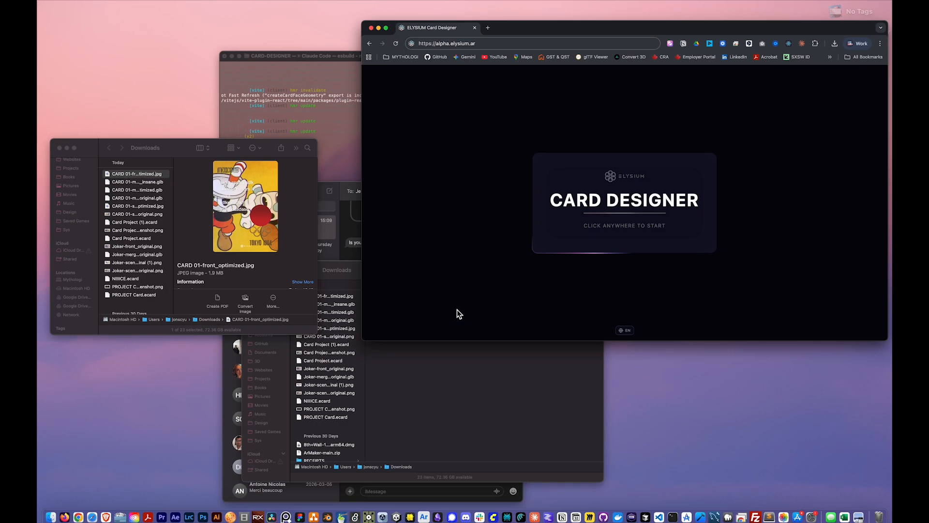
left_click(192, 265)
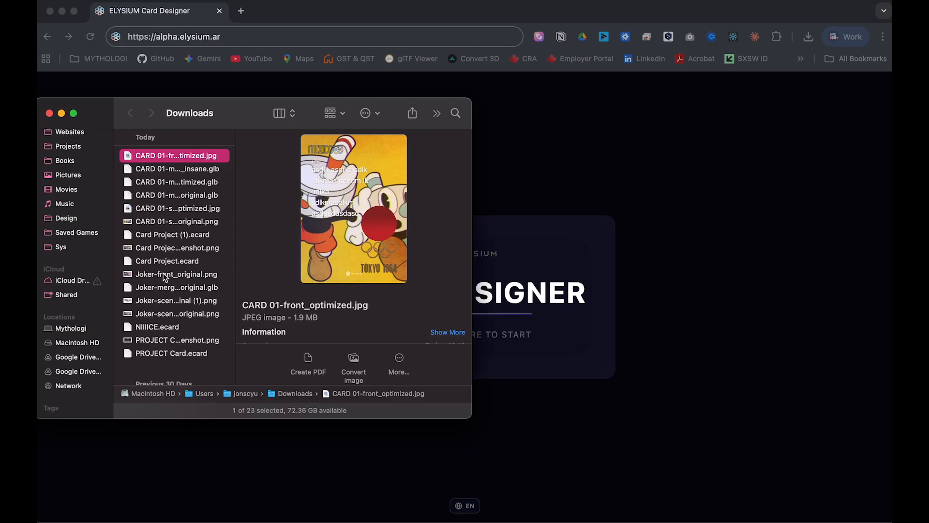
left_click(174, 237)
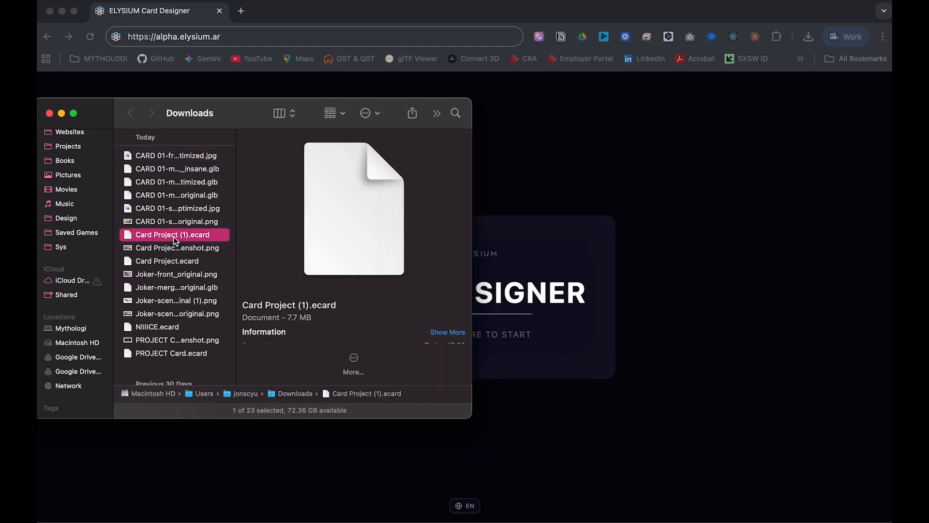
left_click(622, 189)
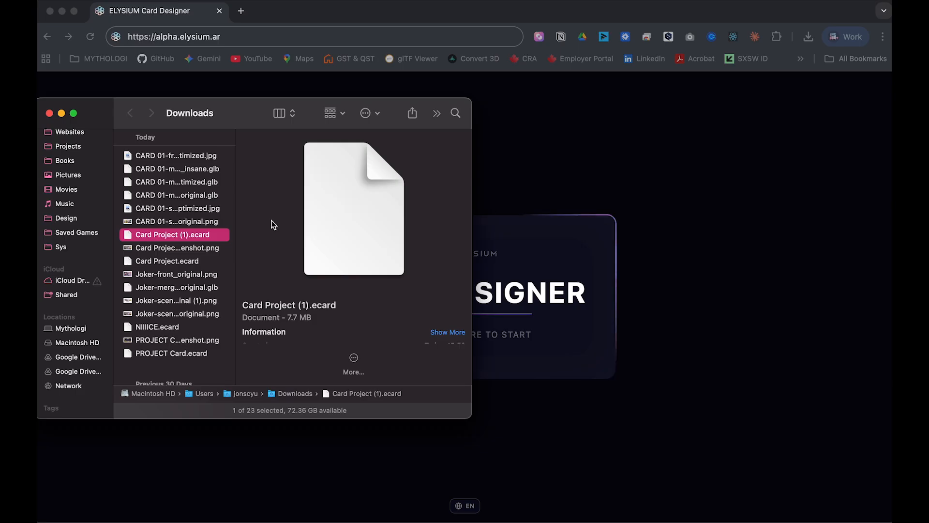
left_click_drag(162, 239, 556, 224)
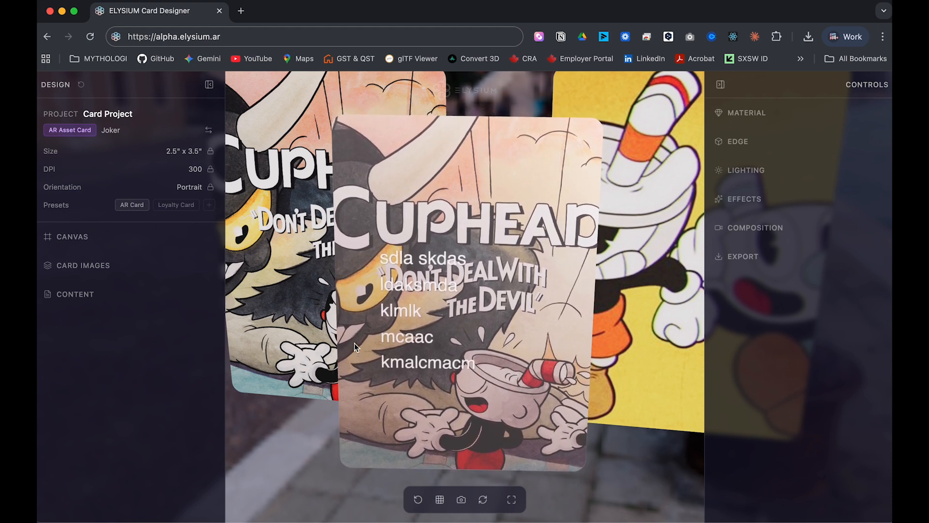
Collapse the Design and Controls panels so the reloaded Joker card's three-card Cuphead showcase fills the window.
left_click(492, 348)
left_click_drag(491, 349, 506, 377)
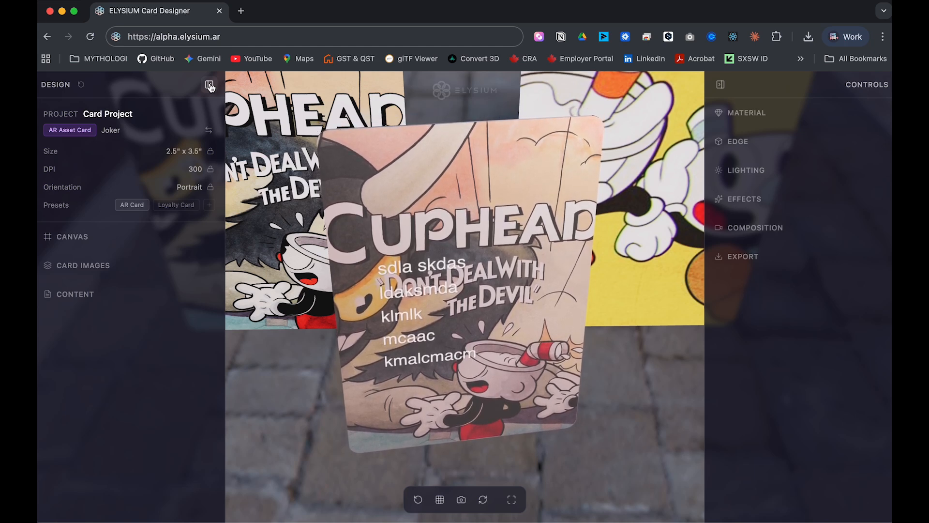
left_click(210, 86)
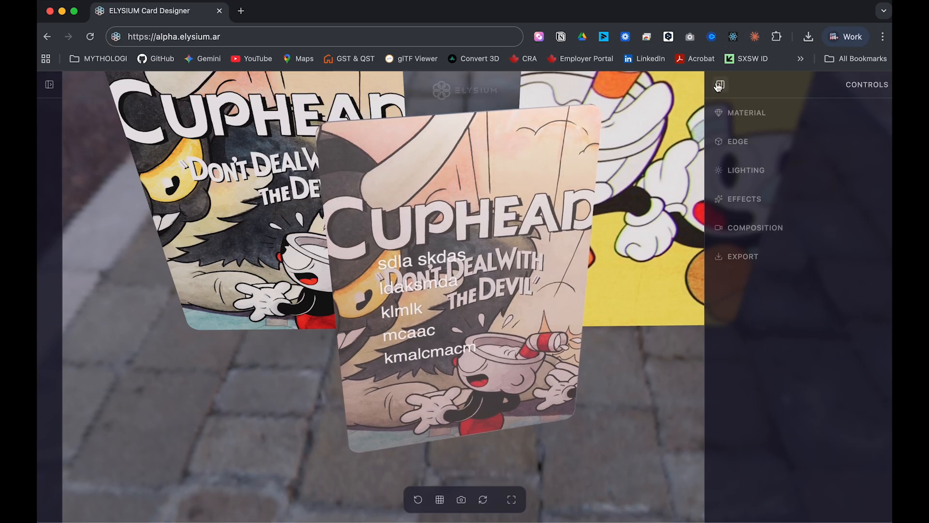
left_click(720, 84)
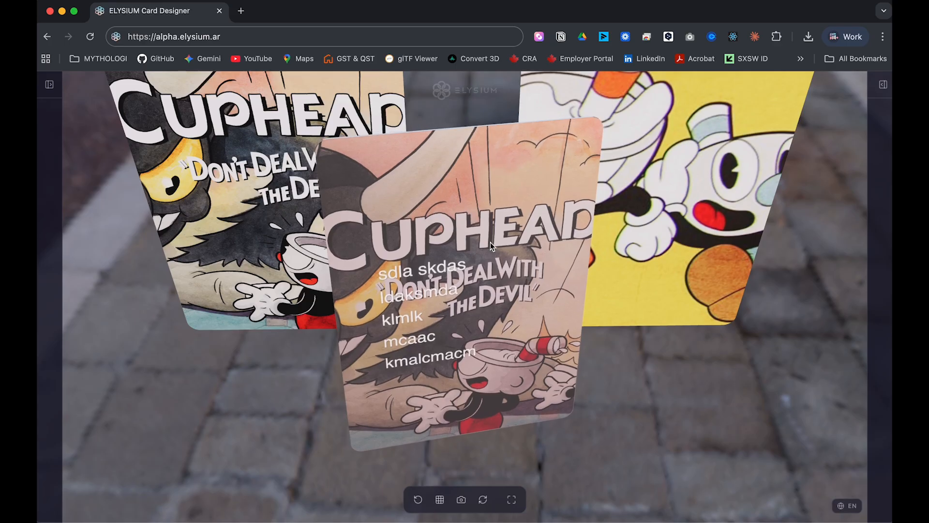
left_click(332, 37)
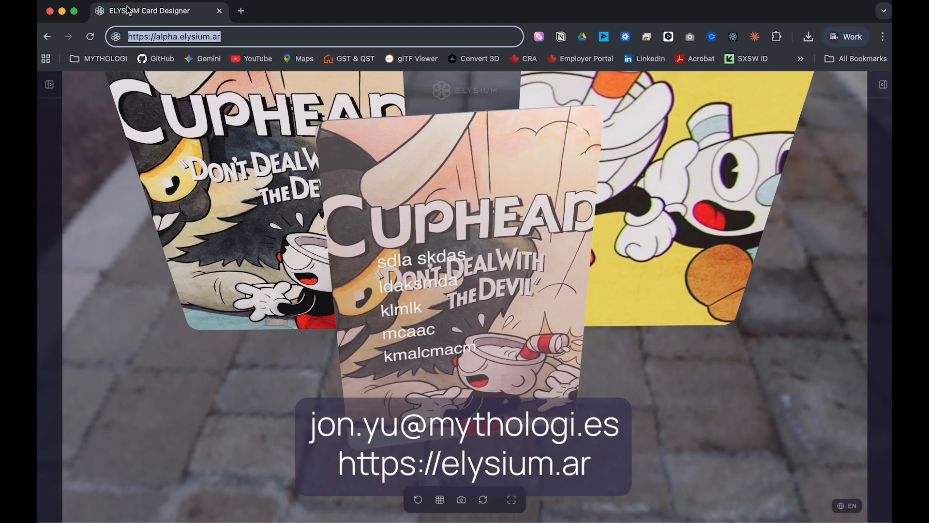
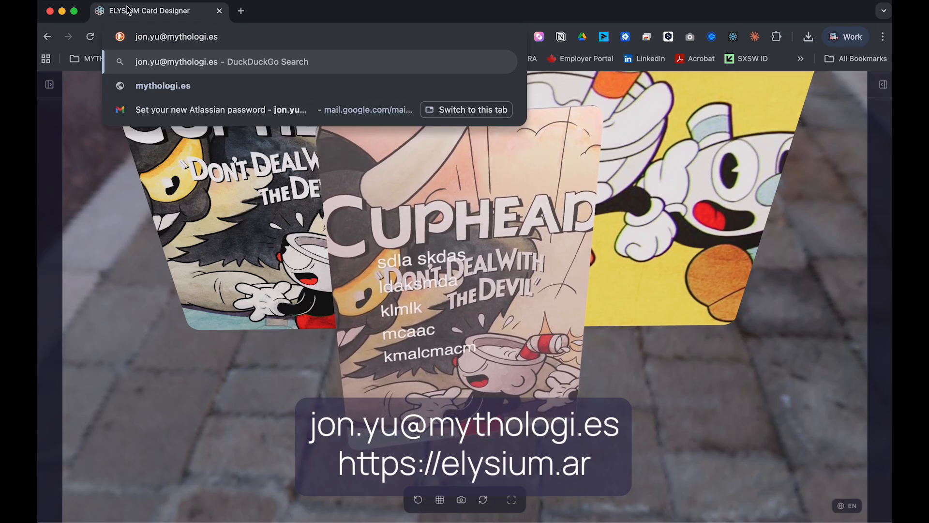
Replace the site URL in Chrome's address bar with the contact's e-mail address, then dismiss the suggestions.
left_click(232, 38)
left_click(275, 42)
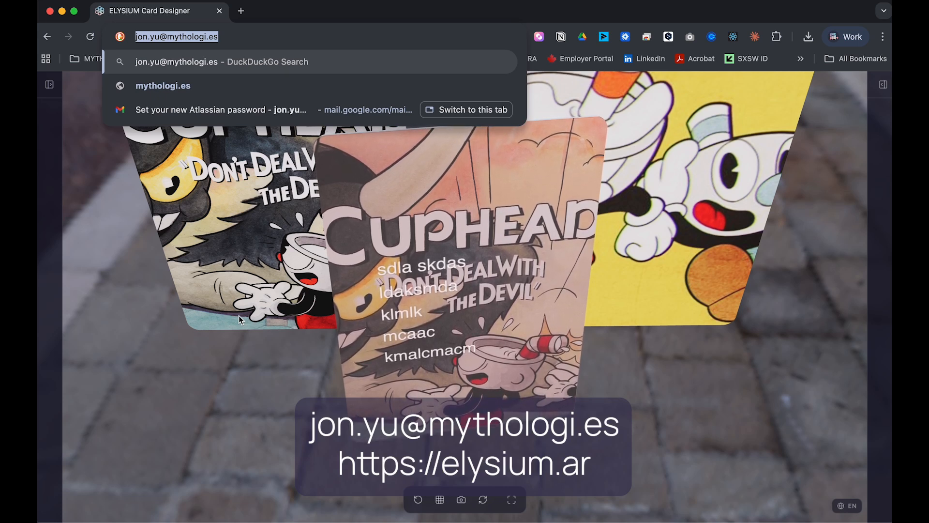
left_click(699, 331)
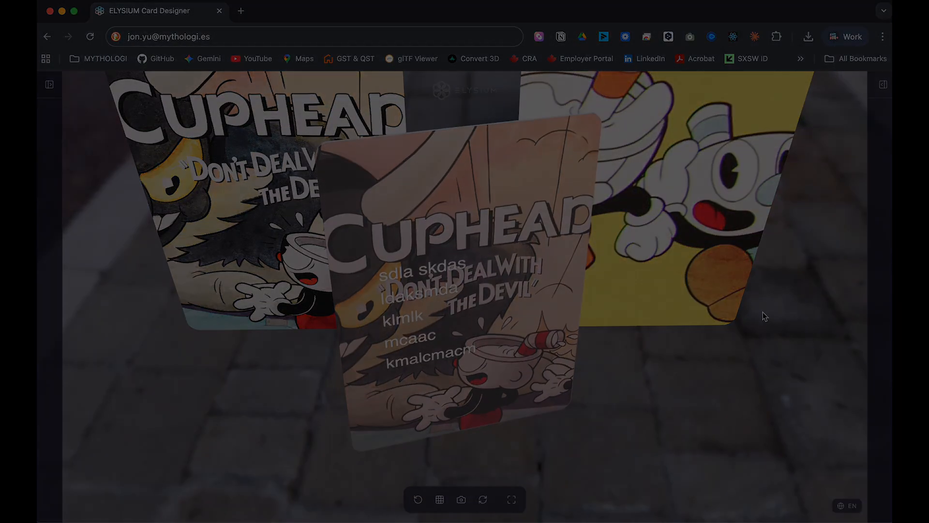